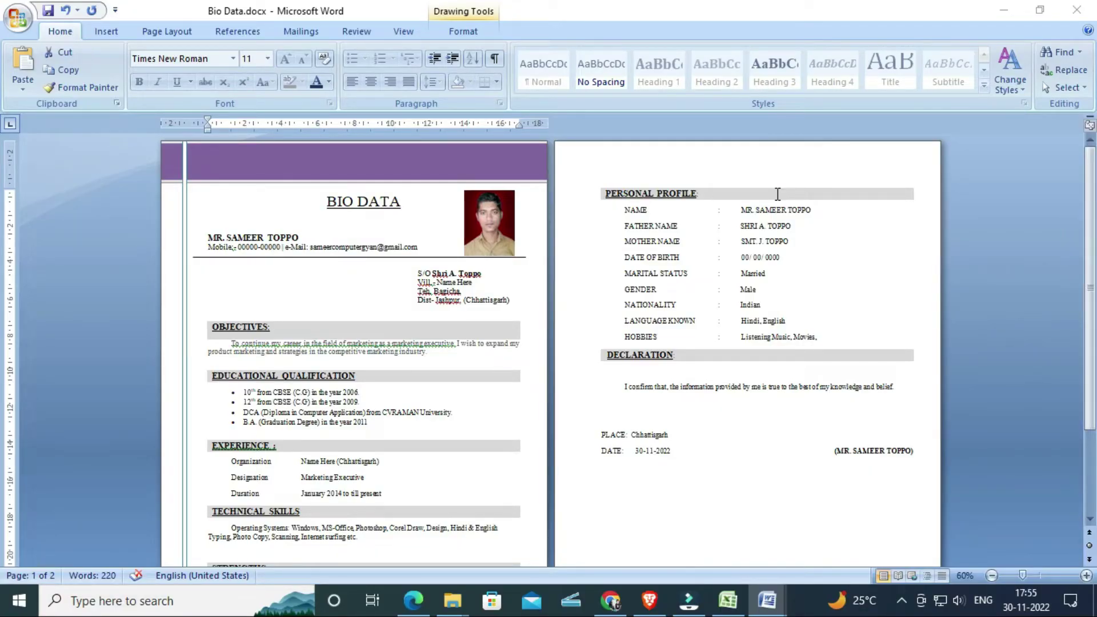
Step: Scroll through the finished two-page Bio Data resume to review its sections
scroll(430, 403, down, 1)
scroll(430, 403, up, 1)
scroll(449, 373, down, 2)
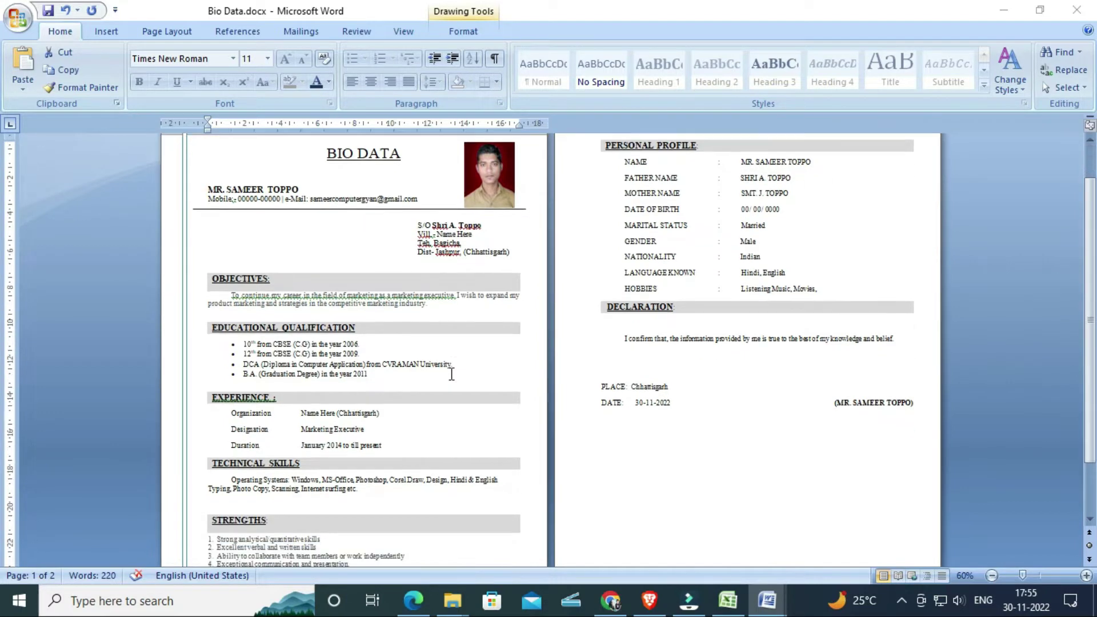
scroll(447, 440, up, 1)
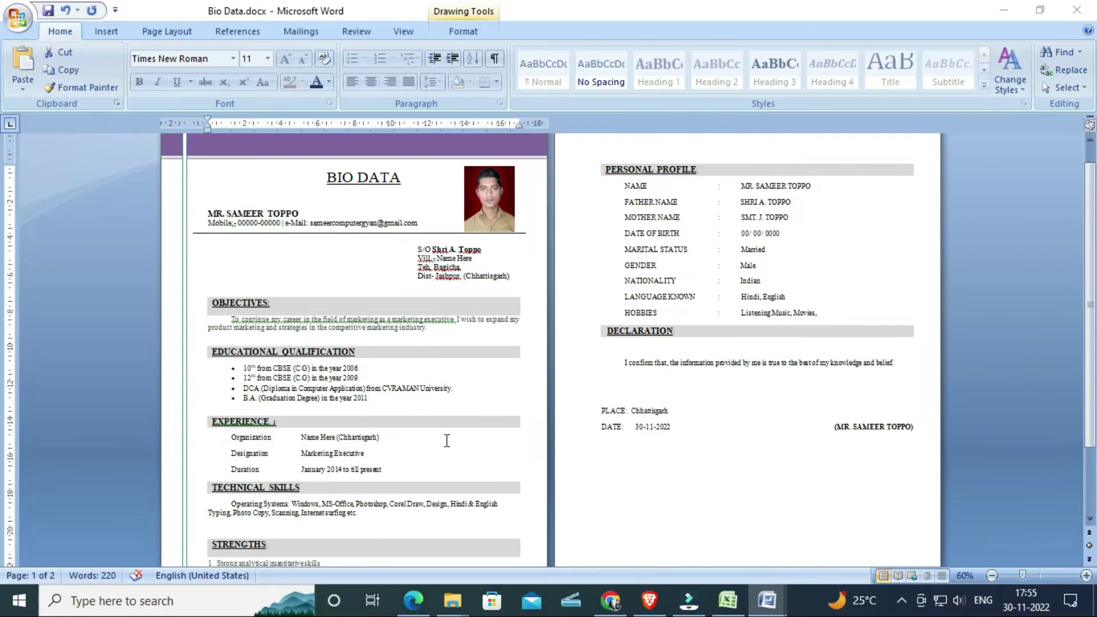
scroll(447, 440, down, 4)
scroll(448, 440, up, 5)
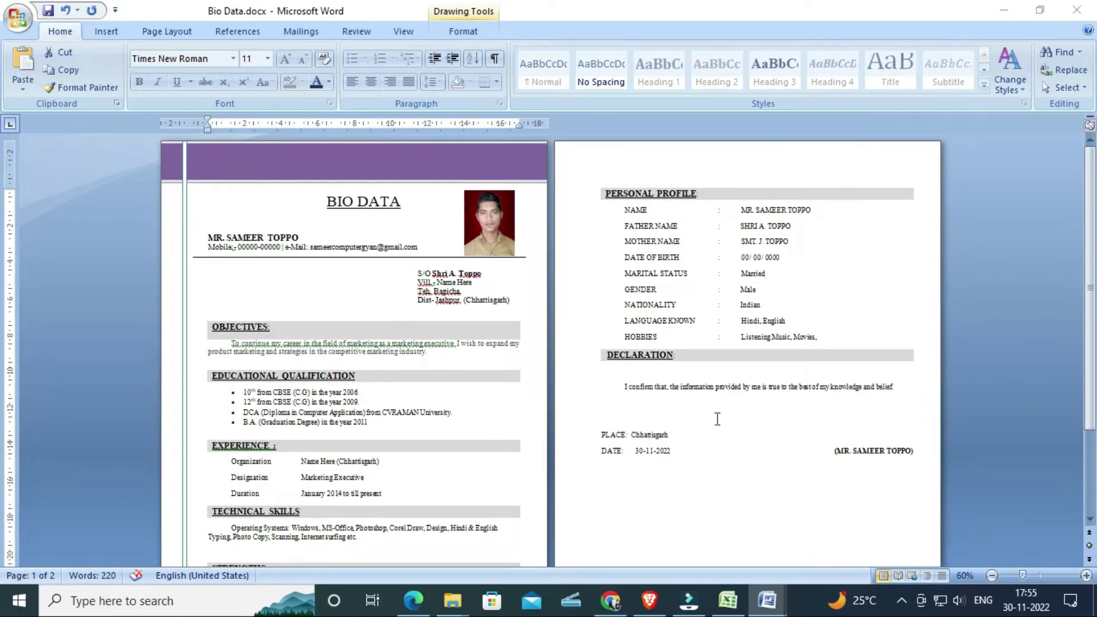
Step: Switch to the blank Document4 and set its font to Times New Roman, size 11
mouse_move(766, 602)
click(860, 544)
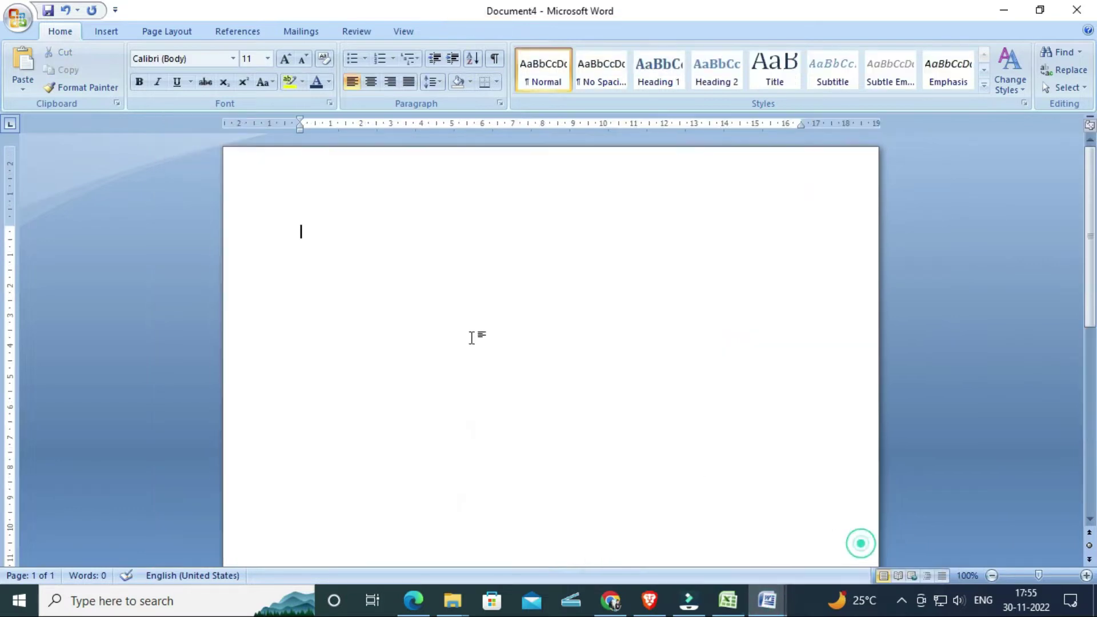
ctrl+scroll(368, 255, up, 1)
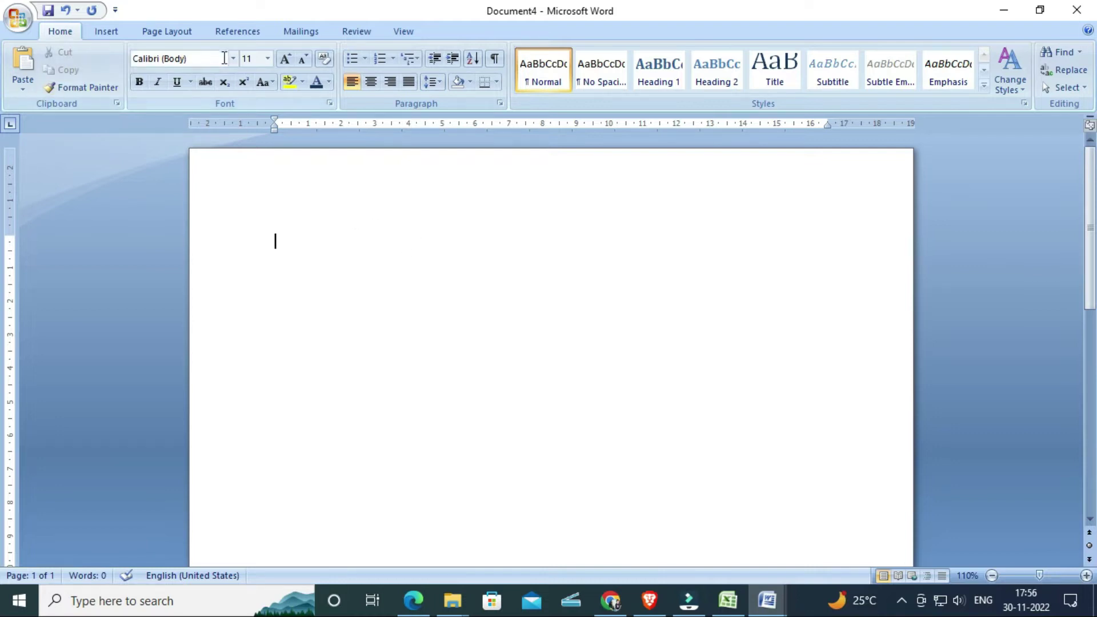
click(196, 55)
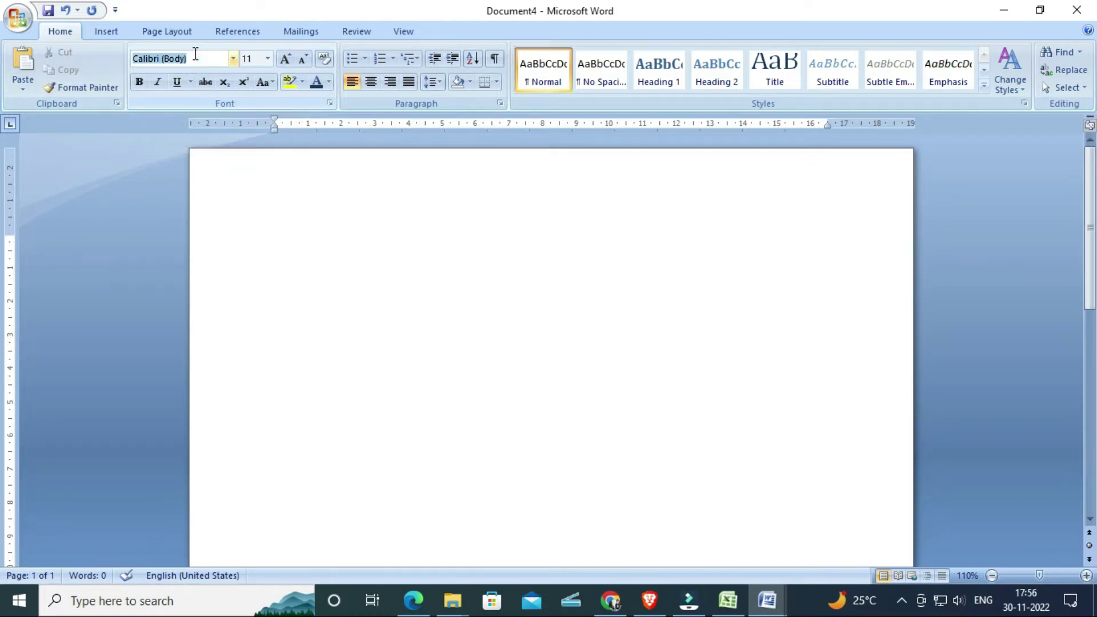
text(Times New Roman)
key(Tab)
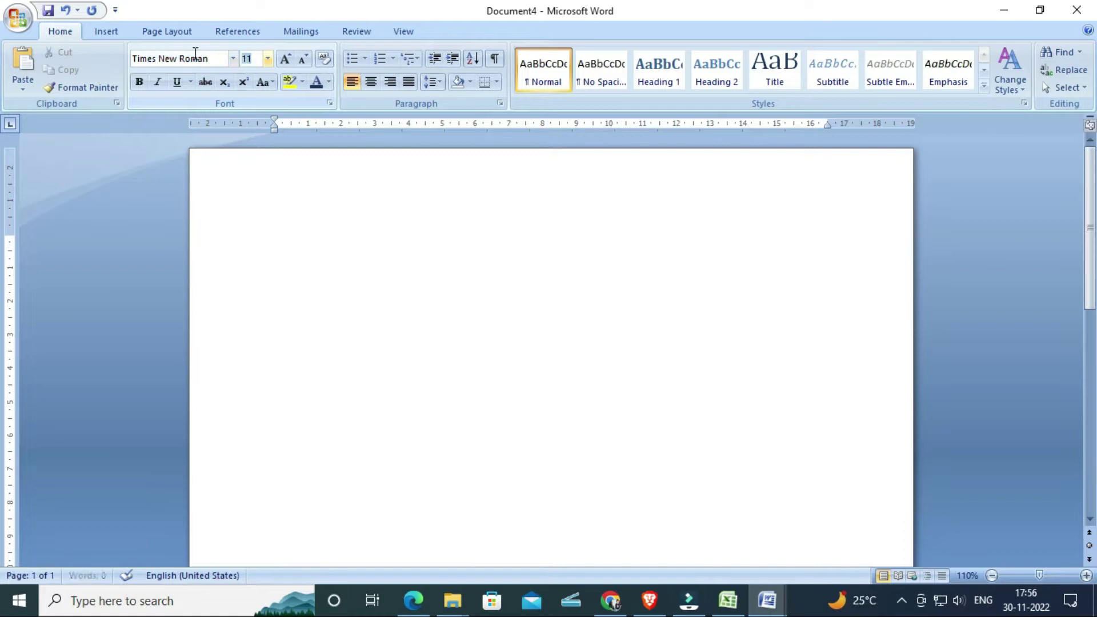
key(Return)
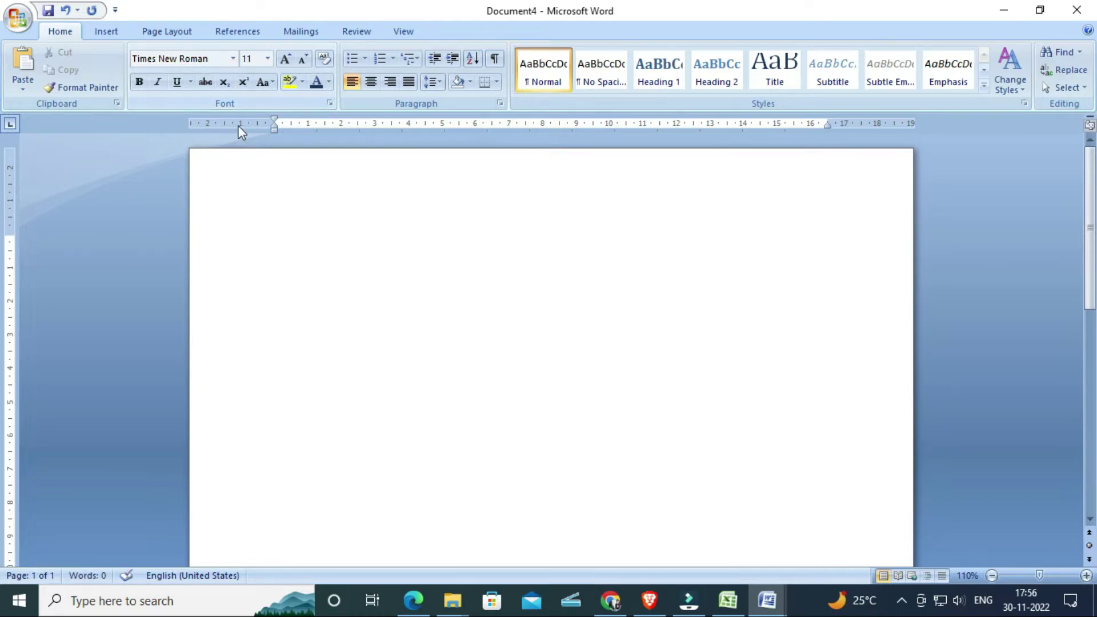
click(350, 263)
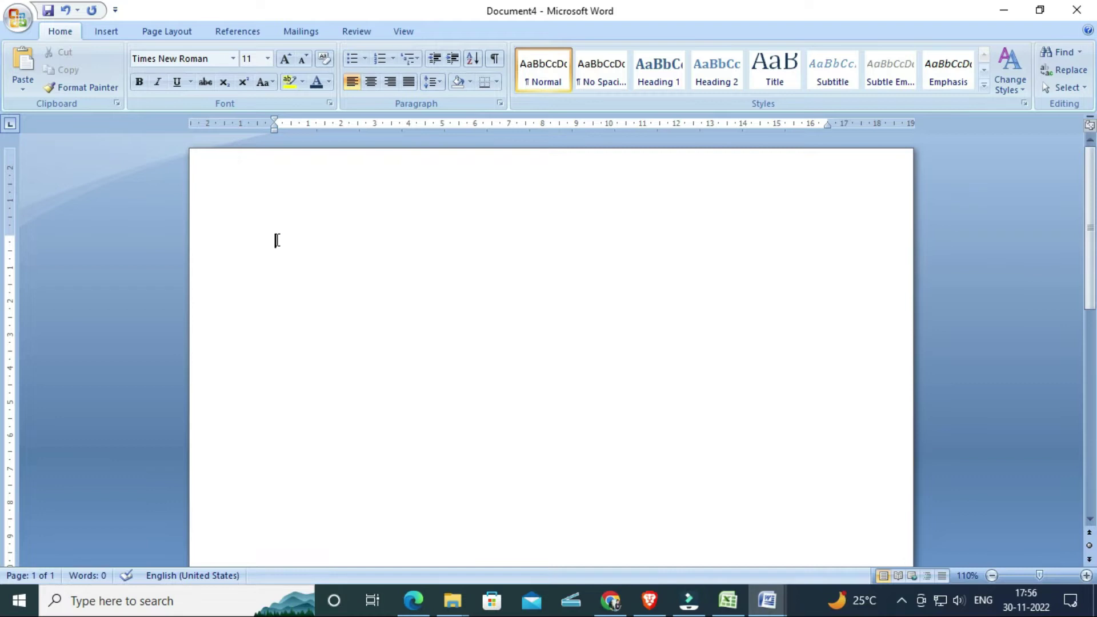
Step: Add a centred BIO DATA title at the top of the page
key(ctrl+e)
text(BIO )
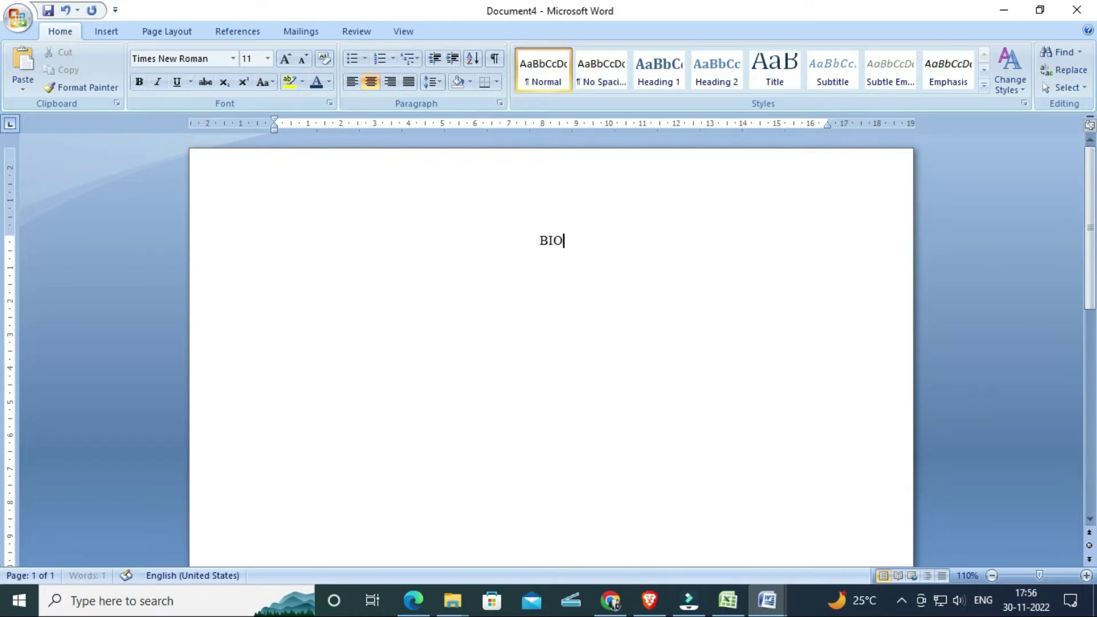
text(DATA)
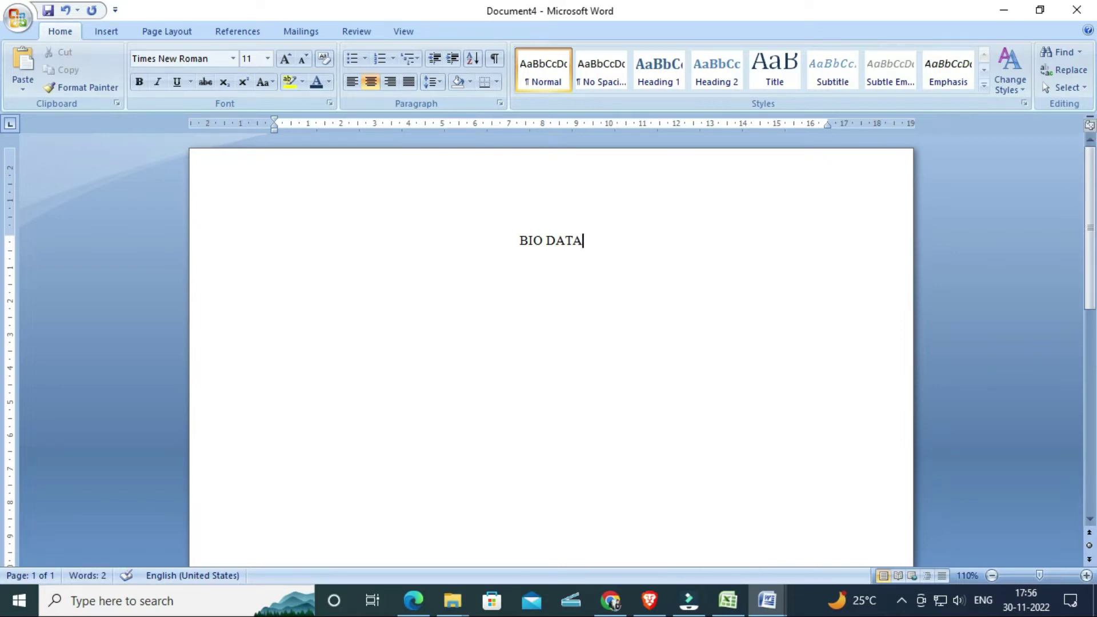
key(Return)
Step: Type the applicant's name, then a Mobile:- and Email: contact line, left-aligned
key(ctrl+l)
text(MR. )
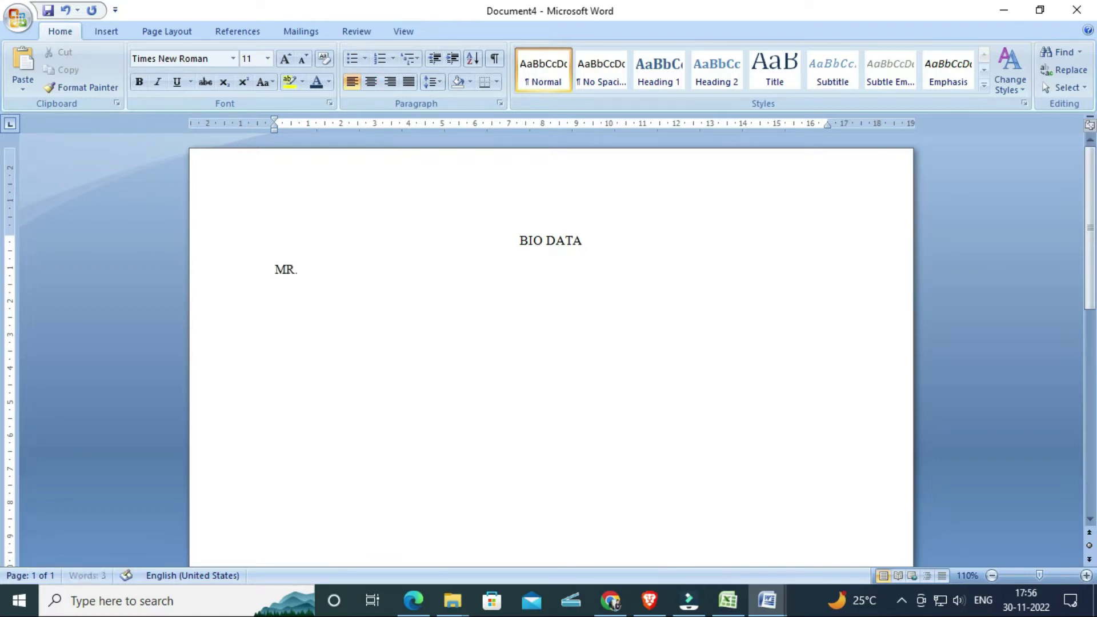
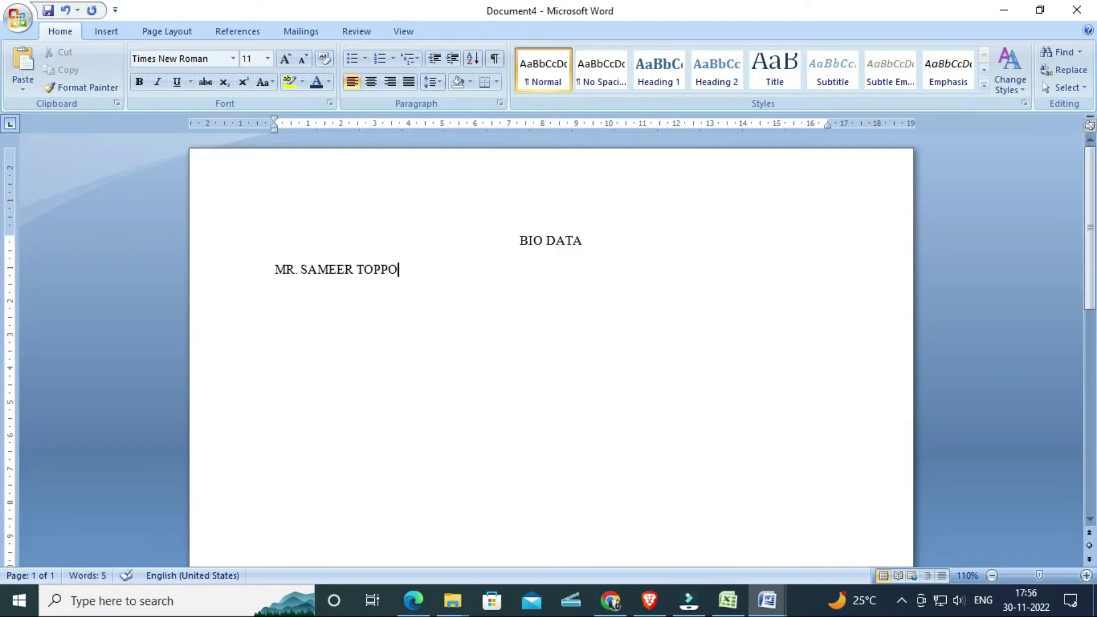
key(Return)
text(Mobi)
text(le)
text(:- )
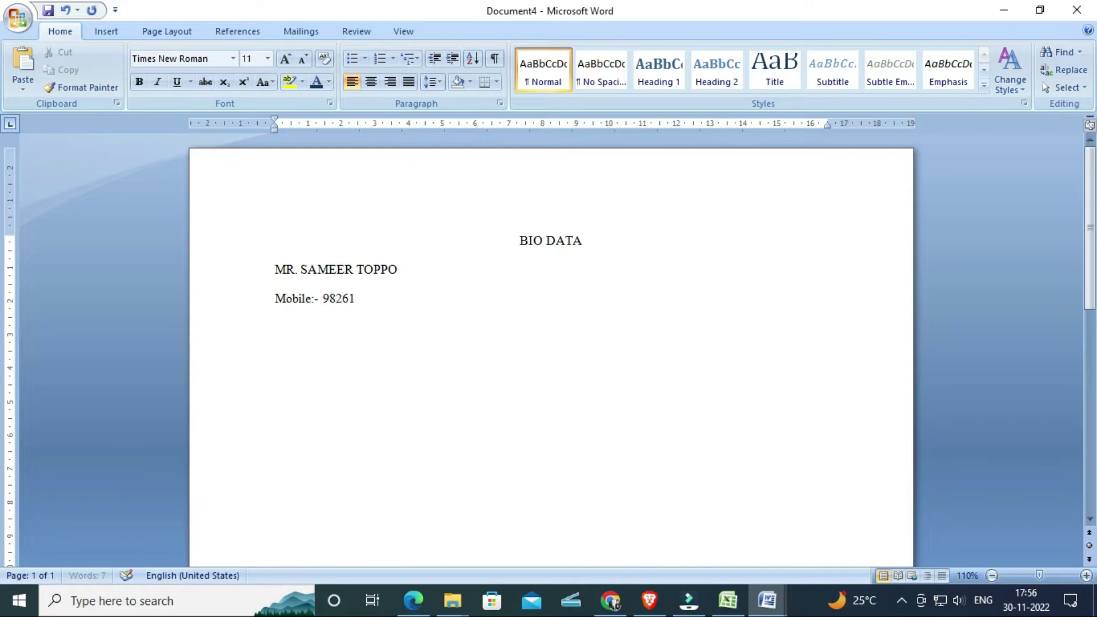
text(, )
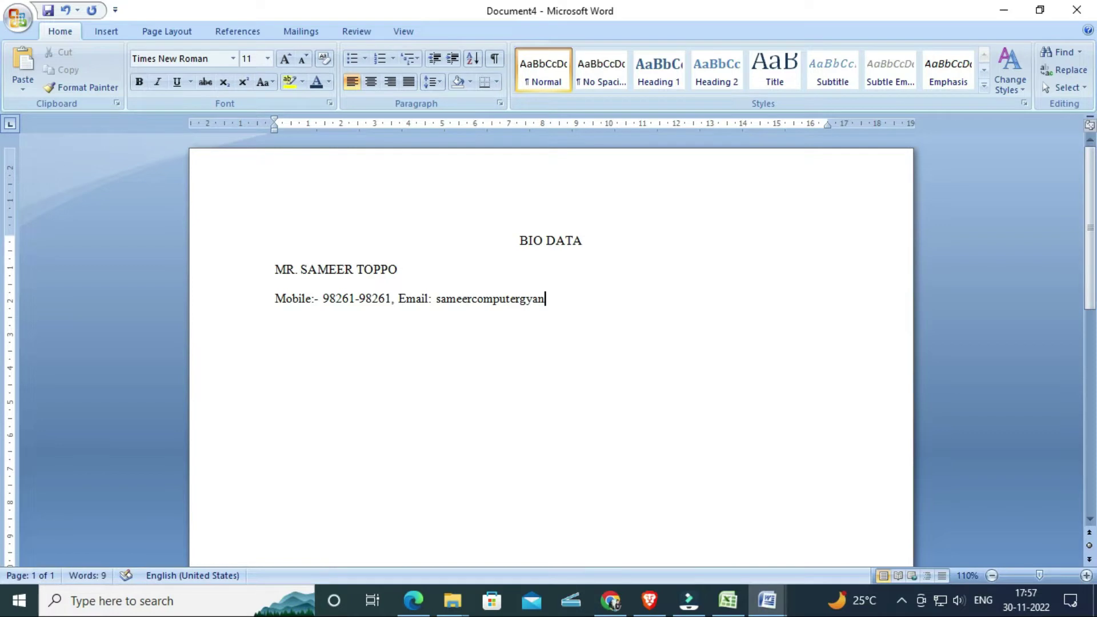
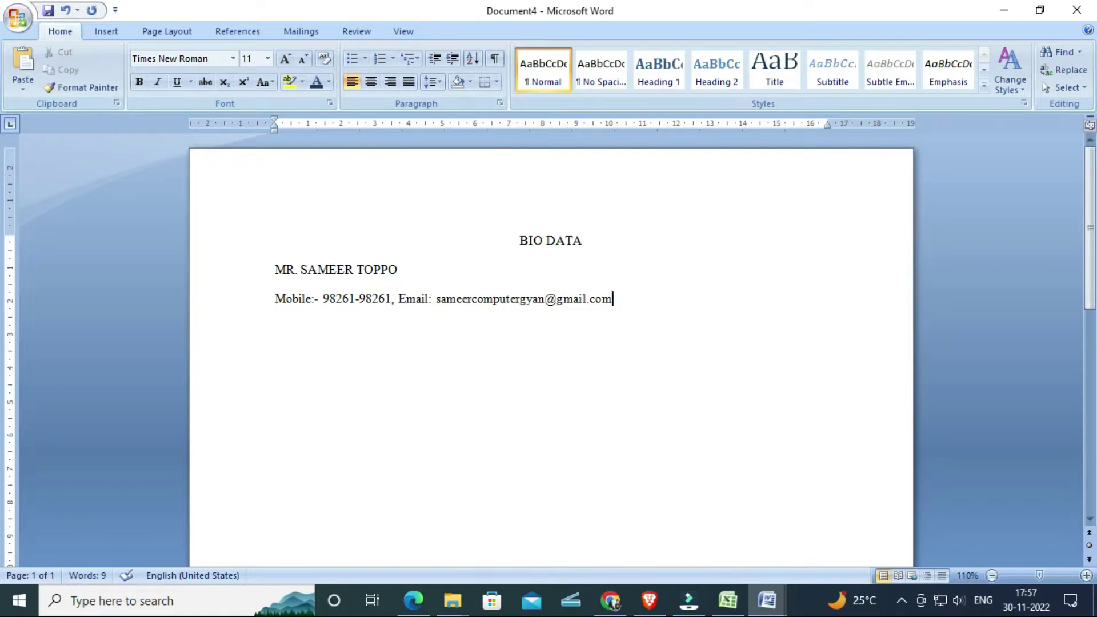
Step: Add the S/O, Vill., Teh. and Dist. address lines below the contact line
key(Return)
text(S/O. Shri A. Toppo Vill. – Name here Teh. B)
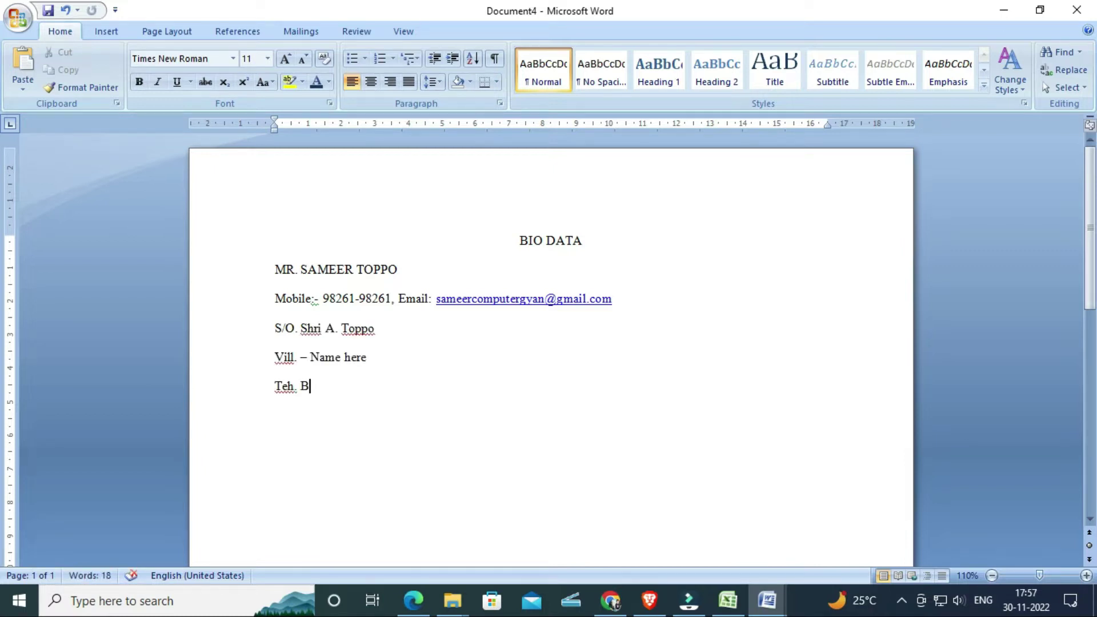
text(artola)
key(Return)
text(Dist)
text(. Jashpur C)
key(BackSpace)
text((Chhattisgarh))
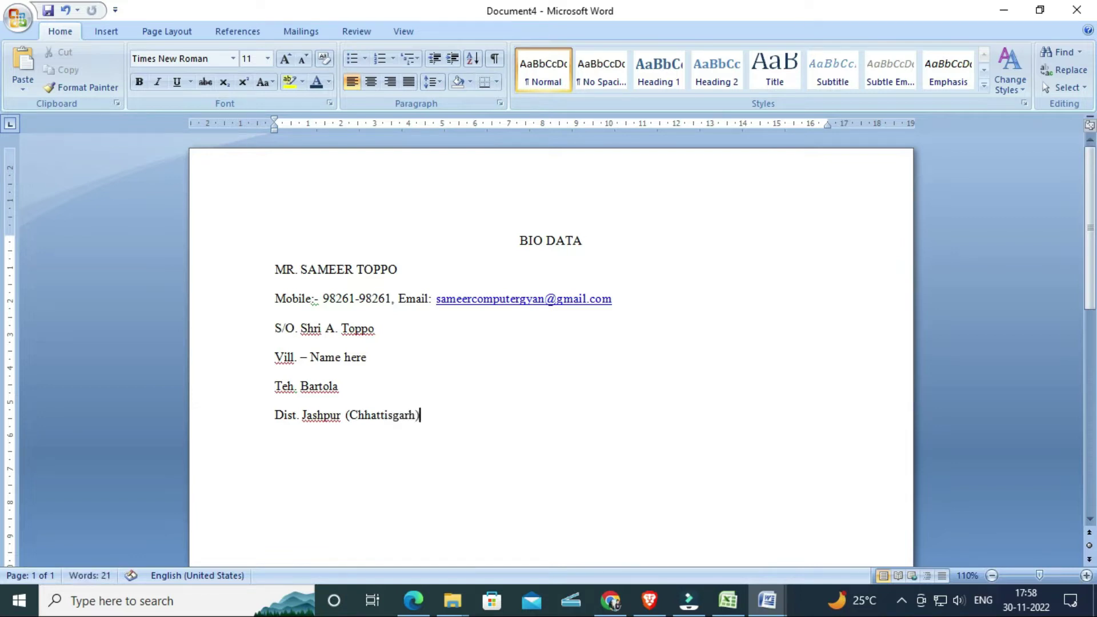
Step: Indent the S/O-to-Dist. address lines two steps toward the right half of the page
key(shift+Up)
key(shift+Up)
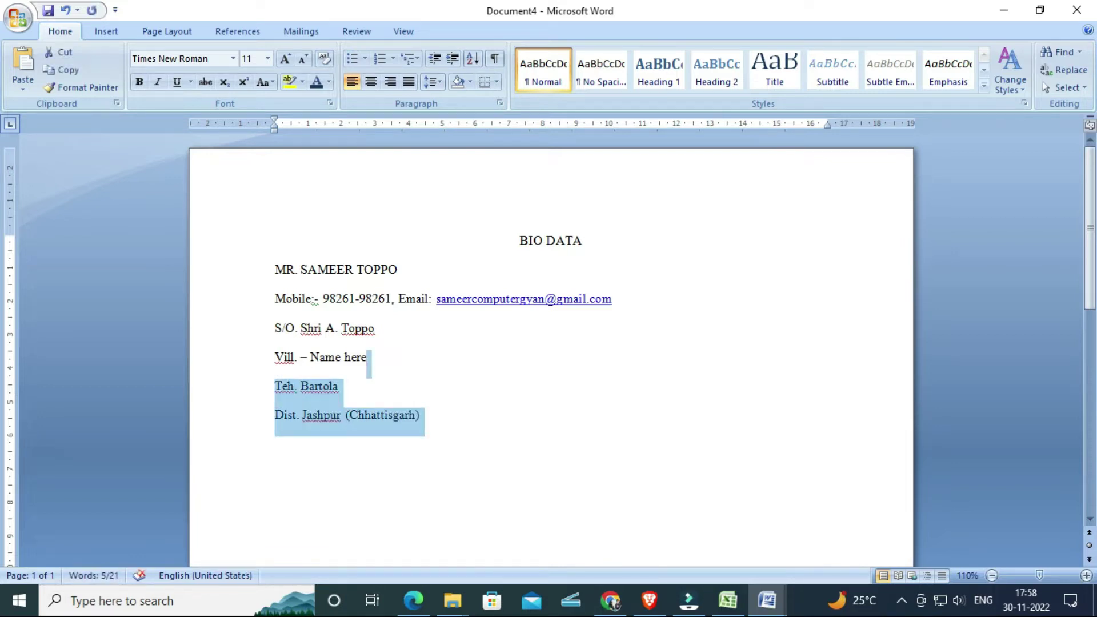
key(Up)
key(Home)
key(shift+Down)
key(shift+Down)
key(shift+Down)
key(shift+Down)
key(shift+End)
key(shift+Left)
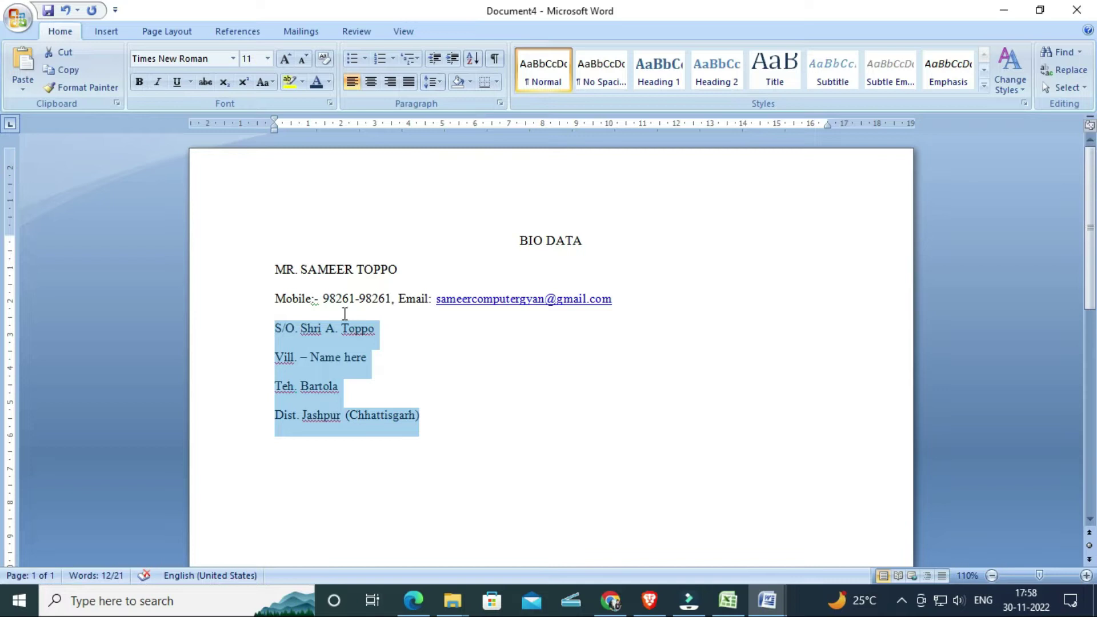
key(ctrl+m)
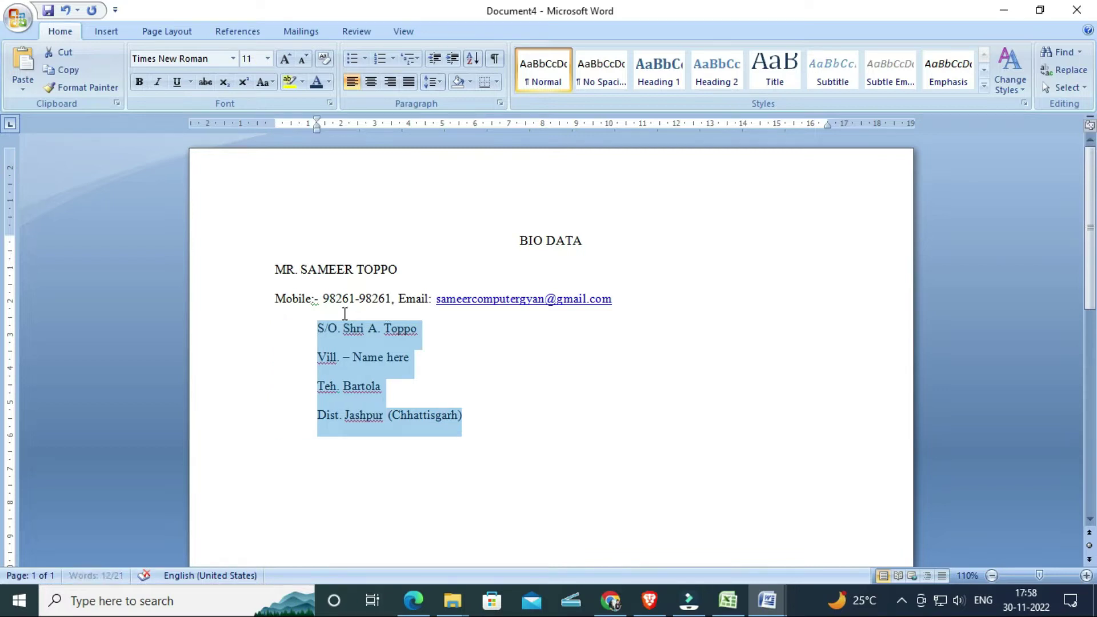
key(ctrl+m)
key(ctrl+m)
key(ctrl+m)
key(ctrl+m)
key(ctrl+m)
key(ctrl+m)
key(ctrl+m)
key(ctrl+m)
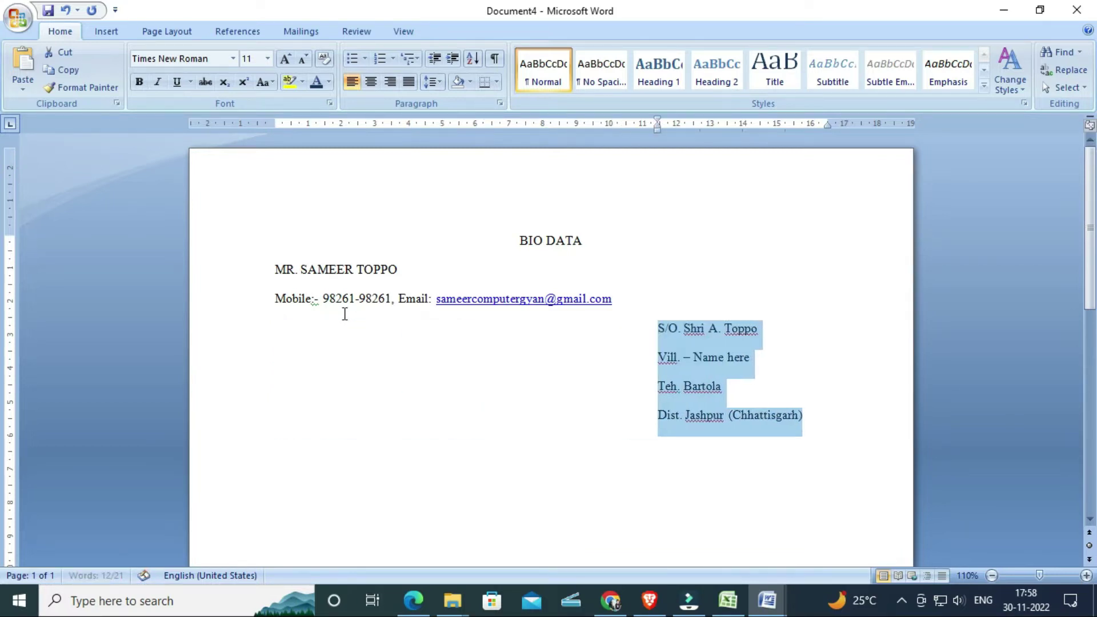
key(ctrl+m)
key(ctrl+shift+m)
Step: Start a new line at the left margin below the address block
key(Right)
key(Return)
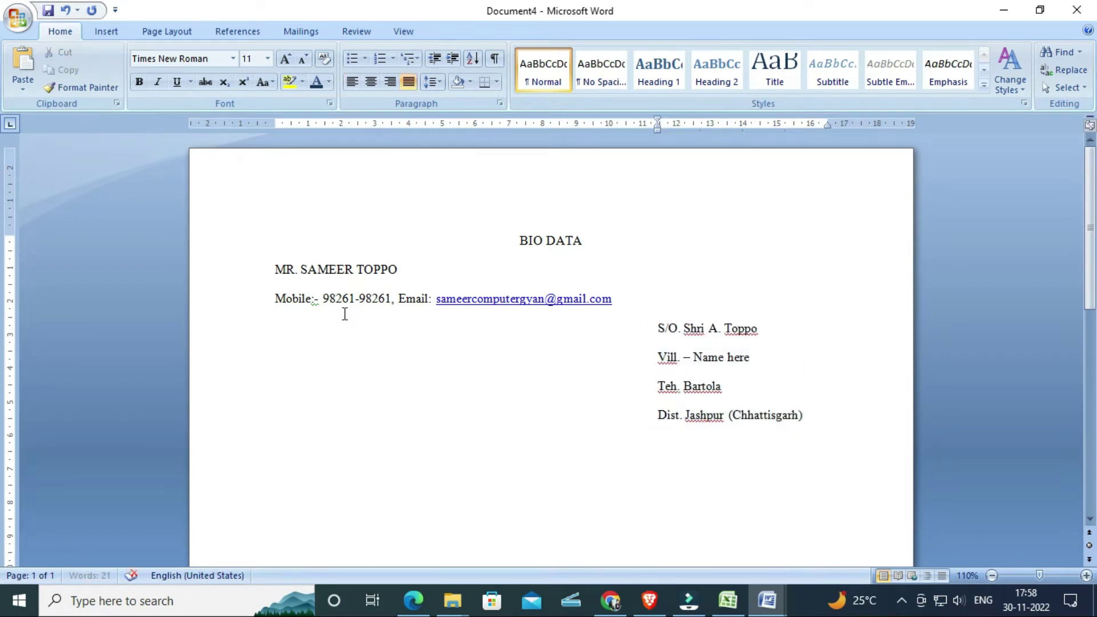
key(BackSpace)
key(BackSpace)
key(BackSpace)
key(BackSpace)
key(BackSpace)
key(BackSpace)
key(BackSpace)
key(BackSpace)
key(BackSpace)
Step: Type OBJECTIVES: and an indented paragraph about continuing a marketing executive career
text(OB)
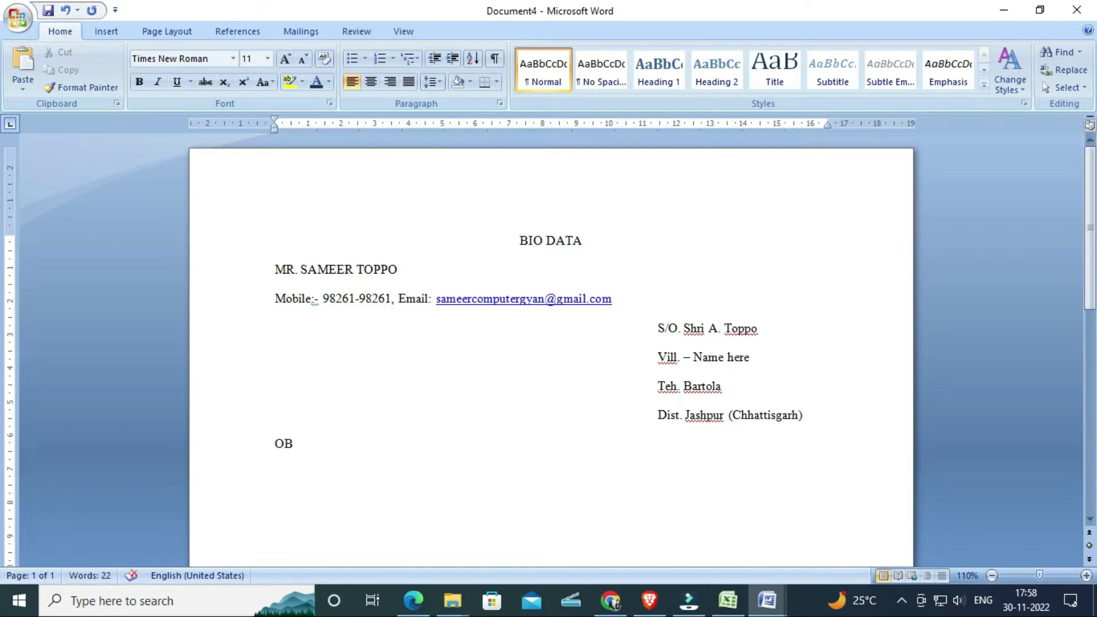
text(JECTIVES:)
key(Return)
key(Tab)
text(To contu)
key(BackSpace)
text(inue)
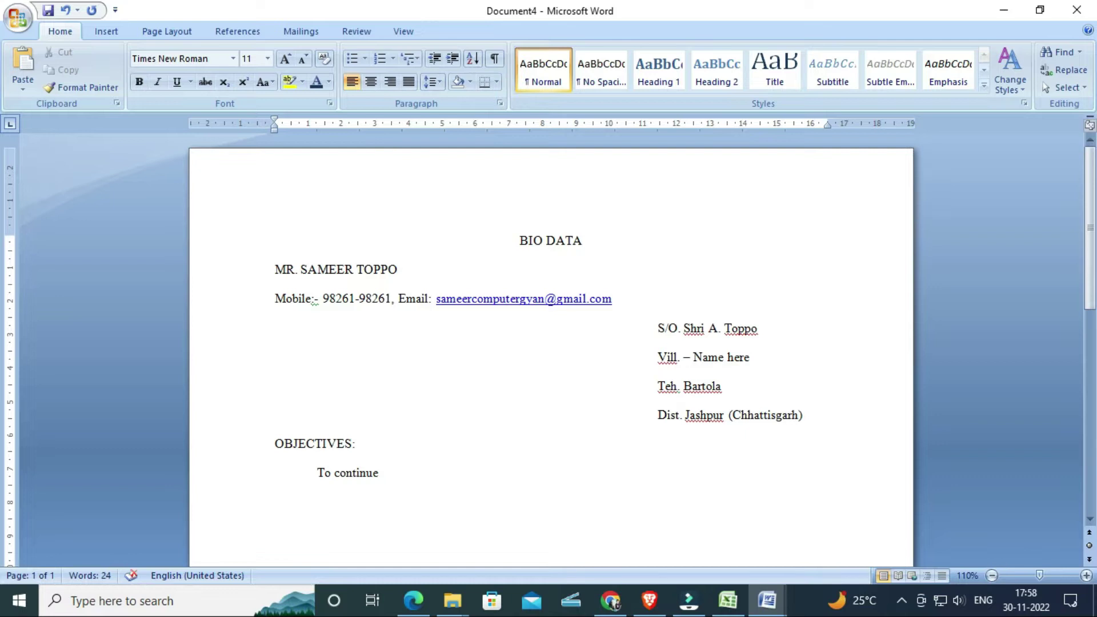
text( my career in the field of marketing as a marketing executive. I wish to expand my product marketing and strategies in the competitive marketing industry.)
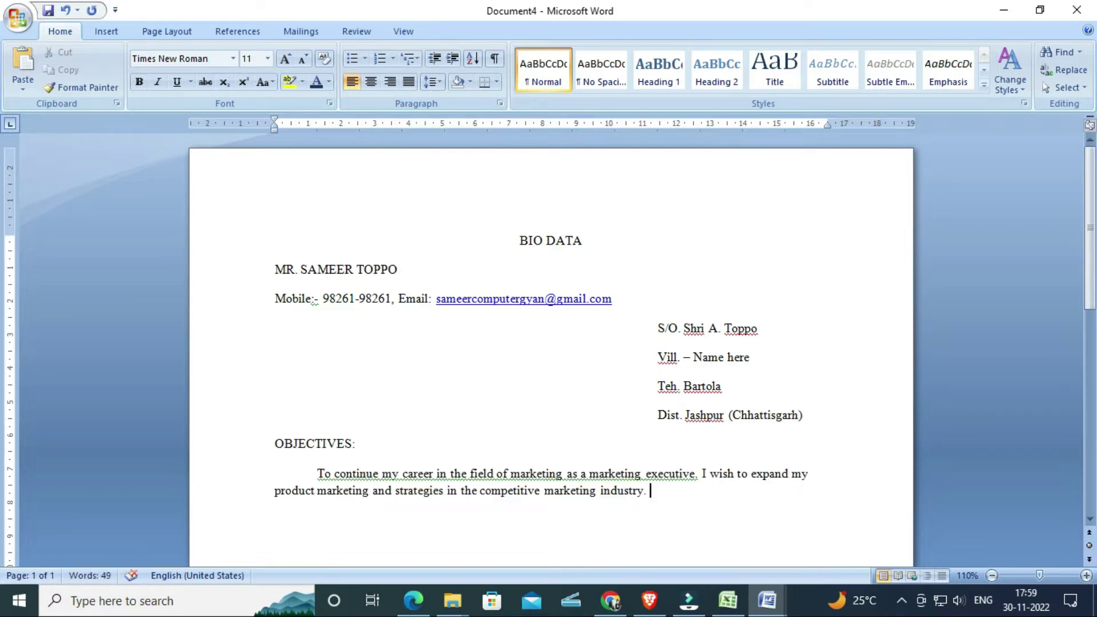
click(357, 444)
key(shift+Home)
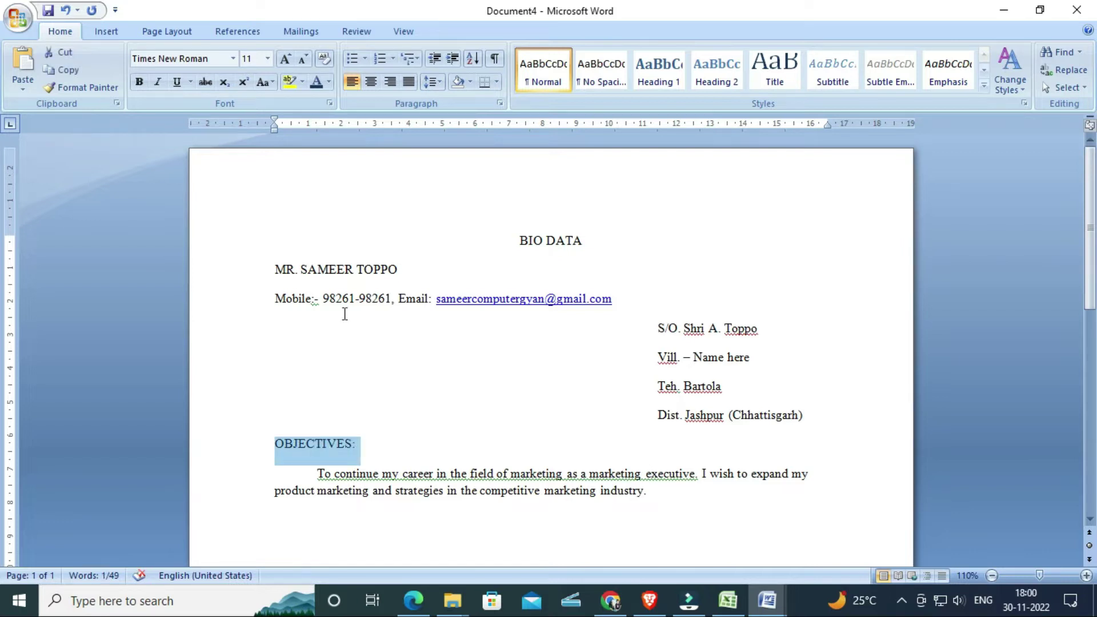
Step: Make the OBJECTIVES: heading bold with grey shading
key(ctrl+b)
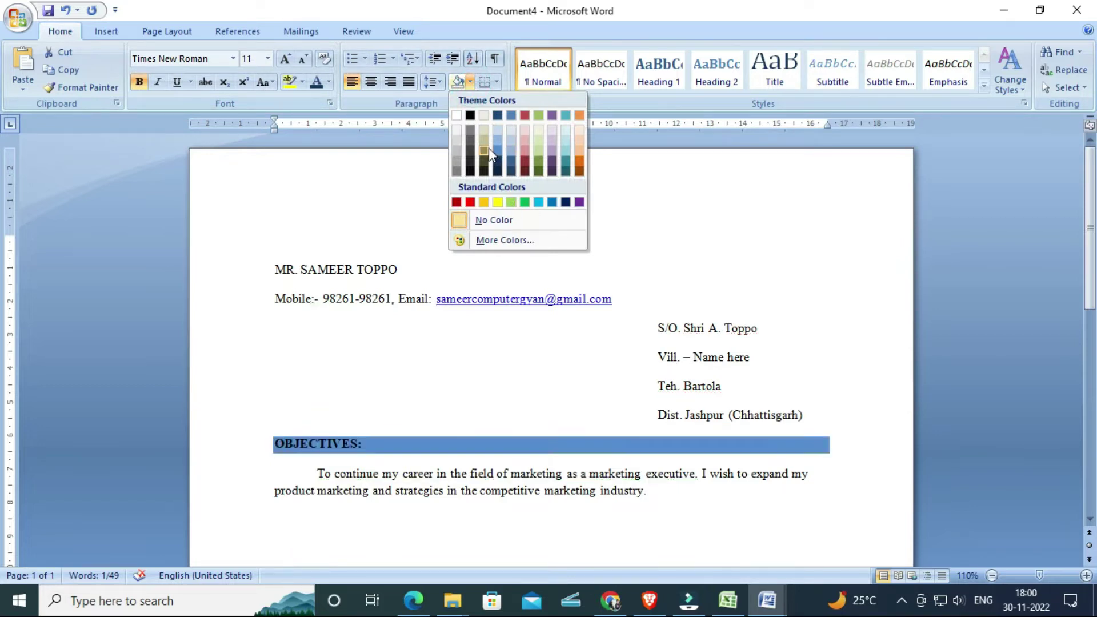
click(457, 160)
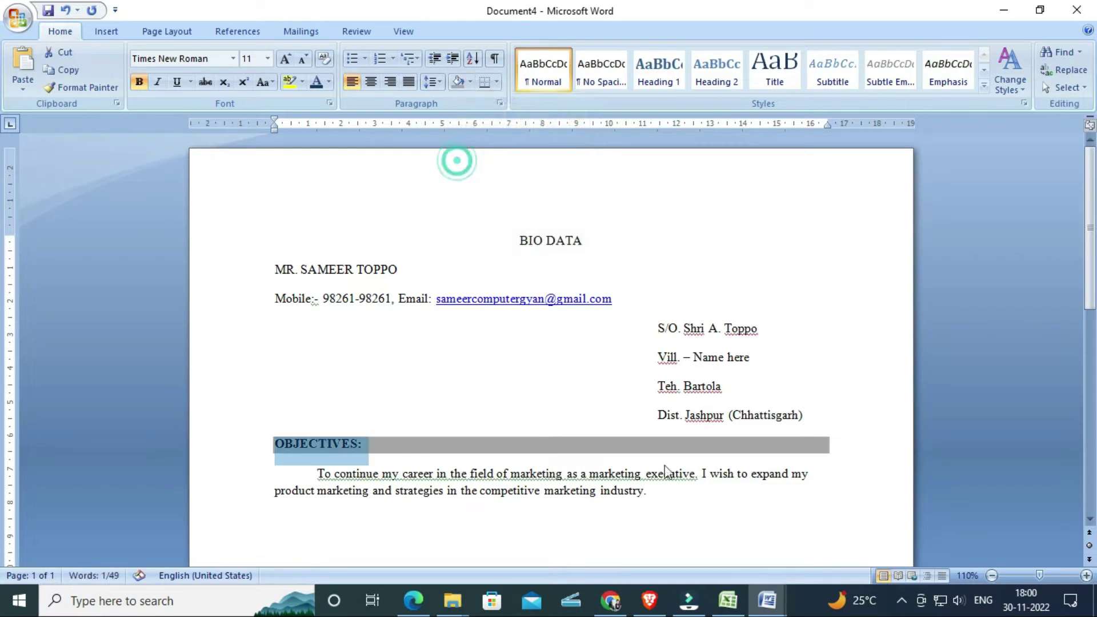
click(663, 495)
Step: Type the EDUCATIONAL QUALIFICATION: heading in capitals
text(Ed)
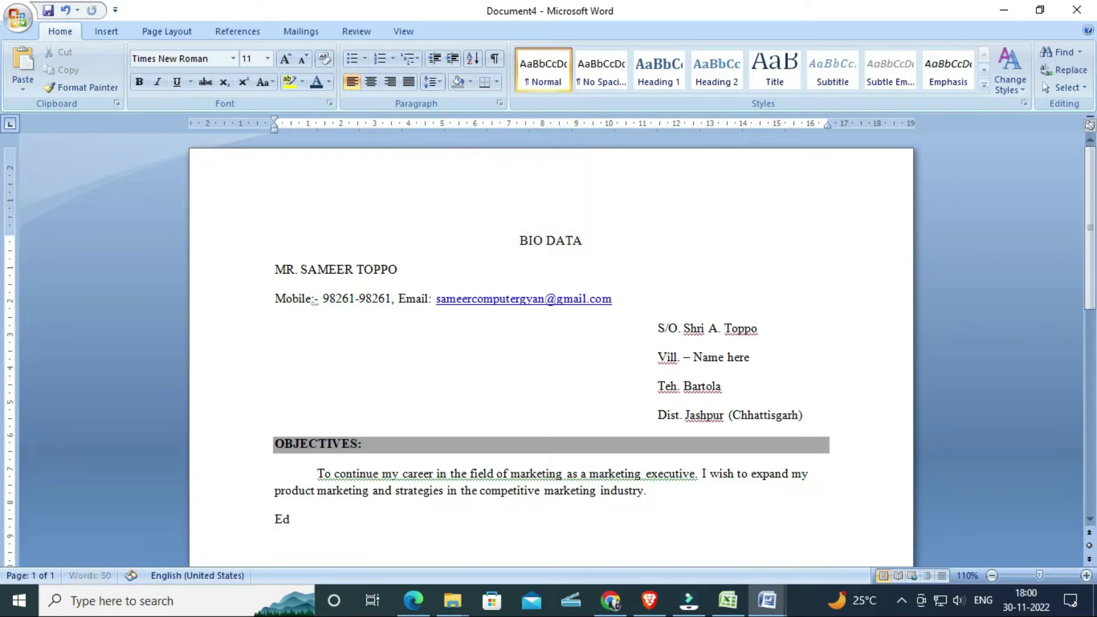
key(BackSpace)
text(DUCATIO)
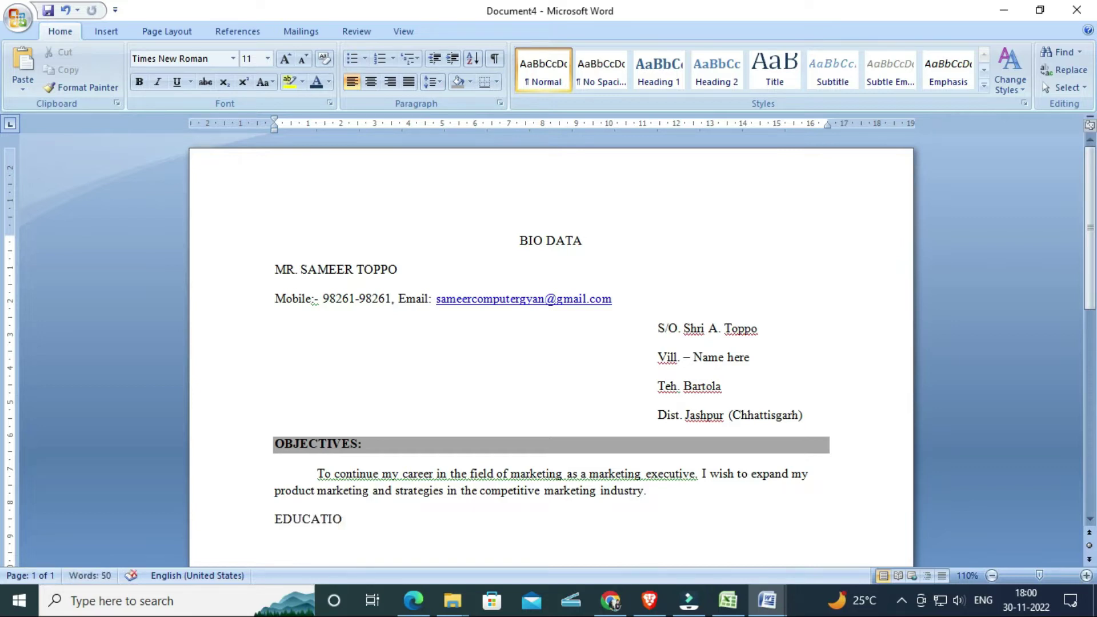
text(NAL QUALIFICATION:)
key(Return)
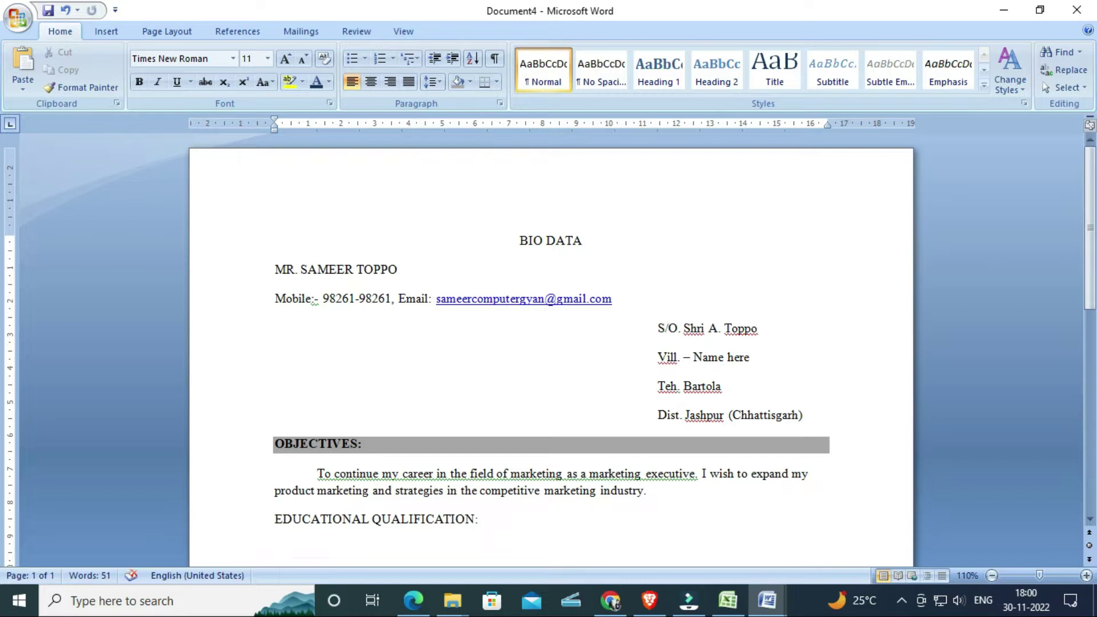
Step: Add an arrow-bulleted list of qualifications from 10th to B.A. (Graduation Degree) 2011
scroll(470, 440, down, 3)
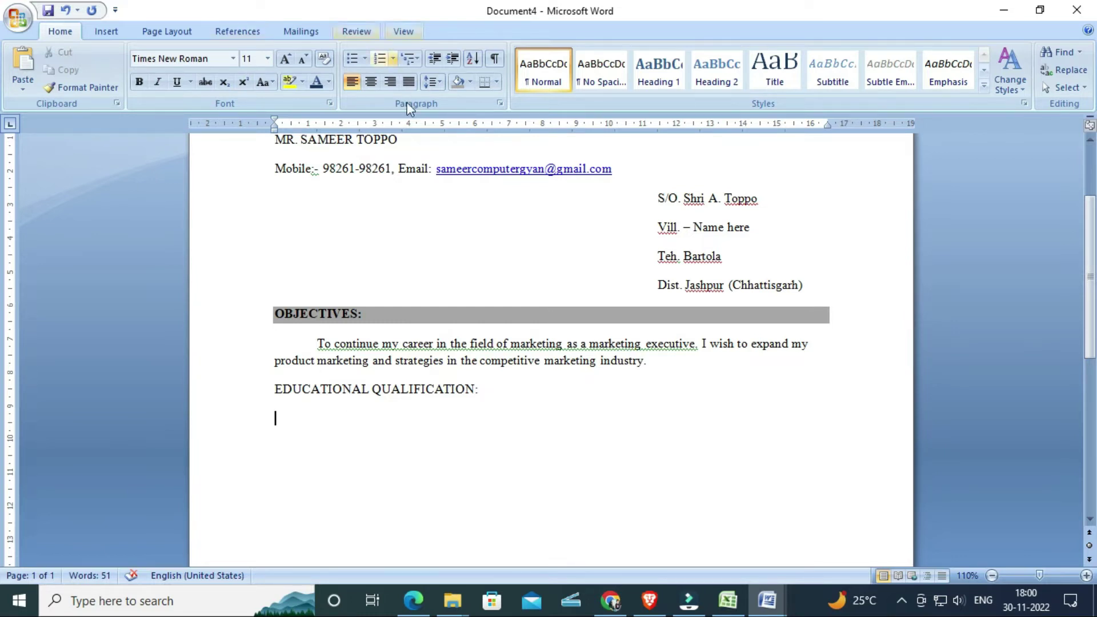
click(365, 62)
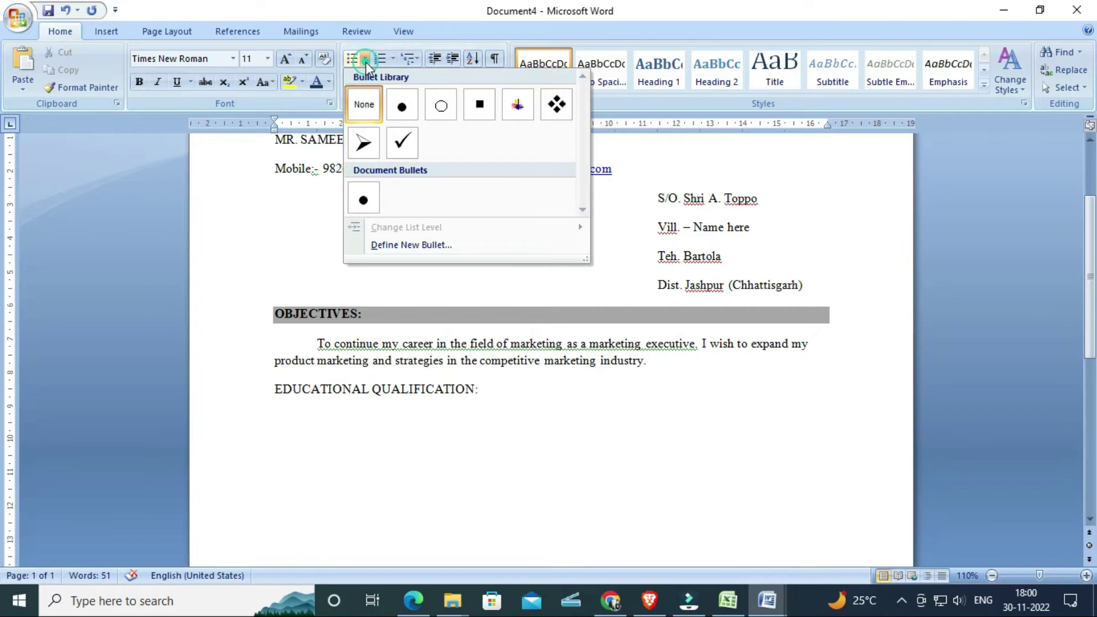
click(363, 144)
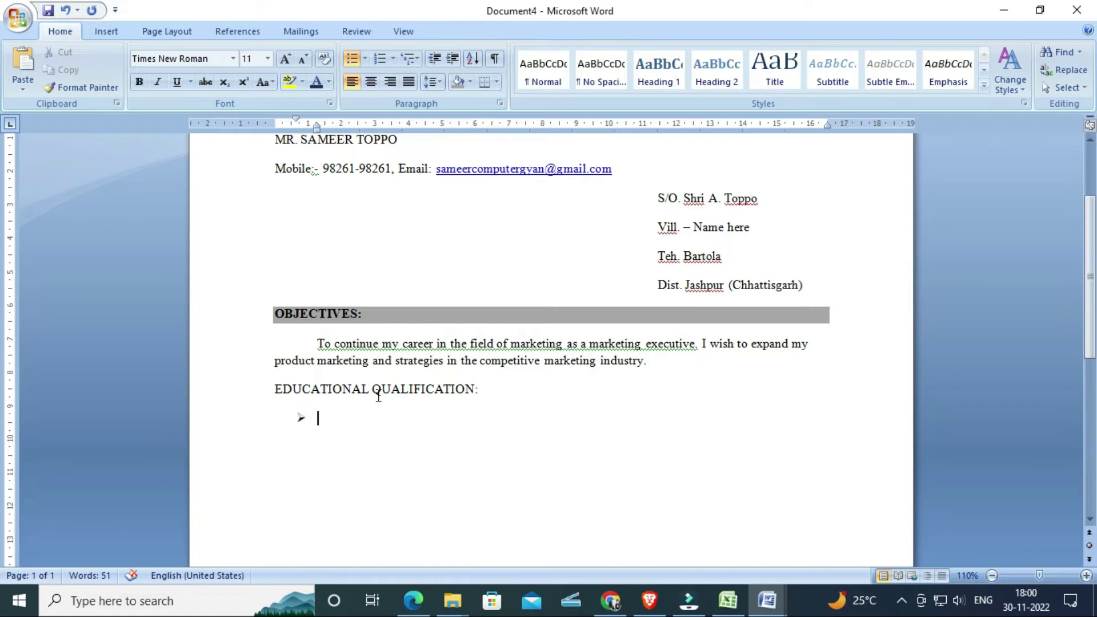
text(10th)
text(.S)
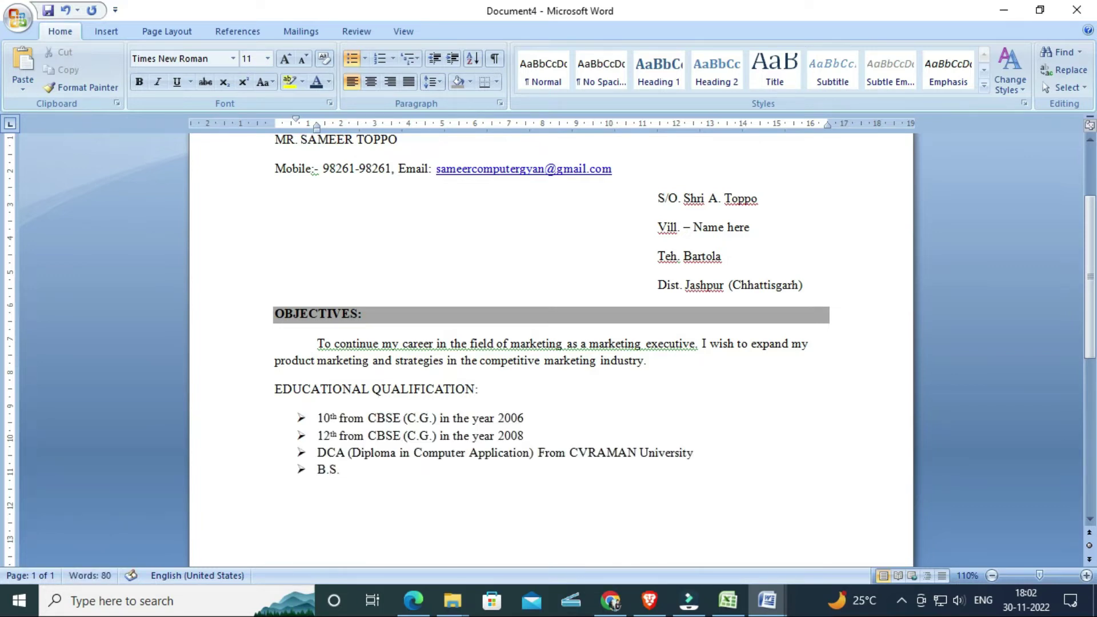
key(BackSpace)
text(A. )
text((Graduation Degree) in the year 2011)
key(Return)
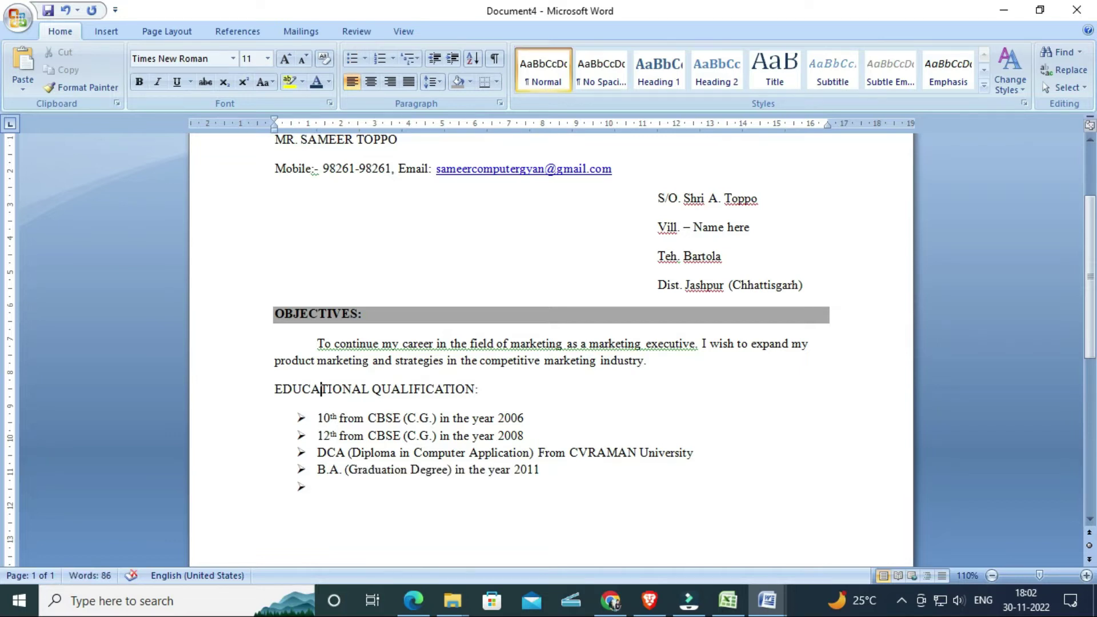
triple_click(377, 396)
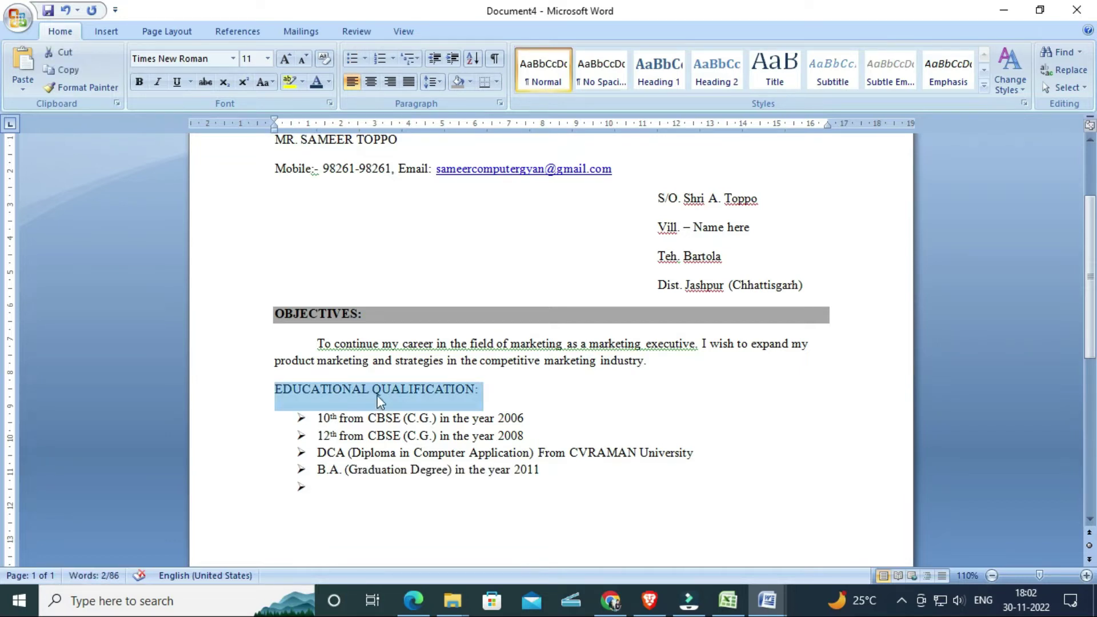
Step: Make the EDUCATIONAL QUALIFICATION: heading bold with grey shading
key(ctrl+b)
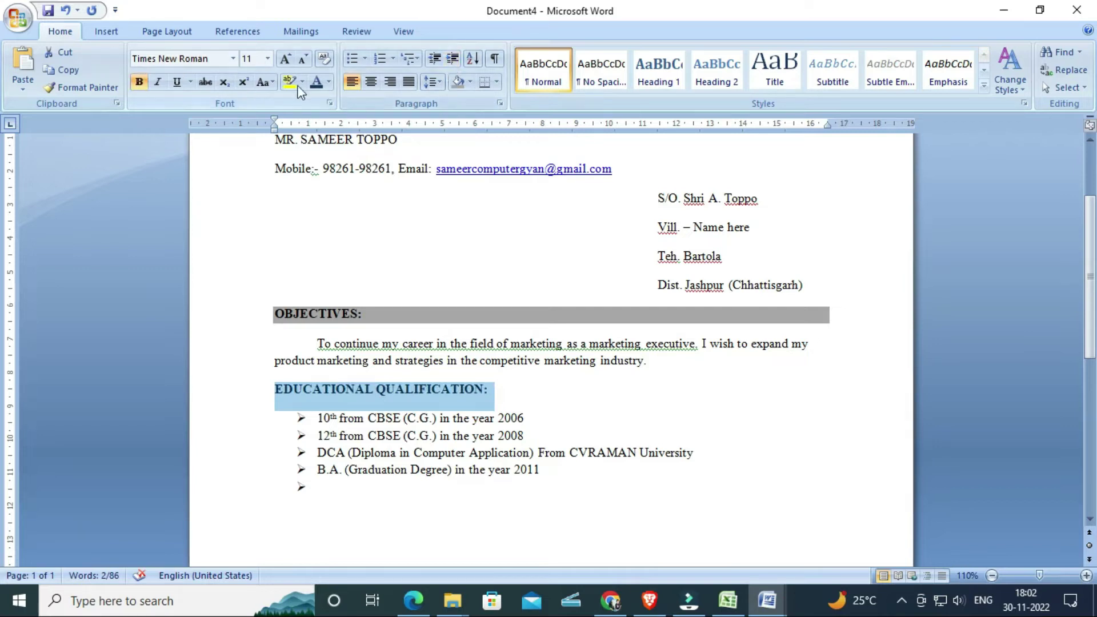
click(471, 87)
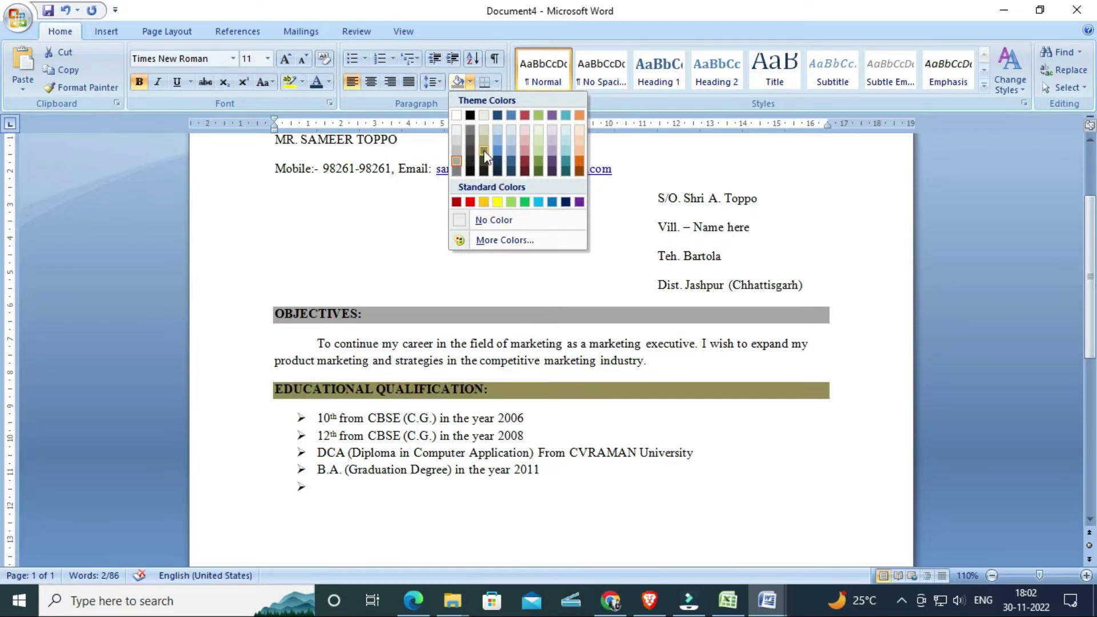
click(456, 160)
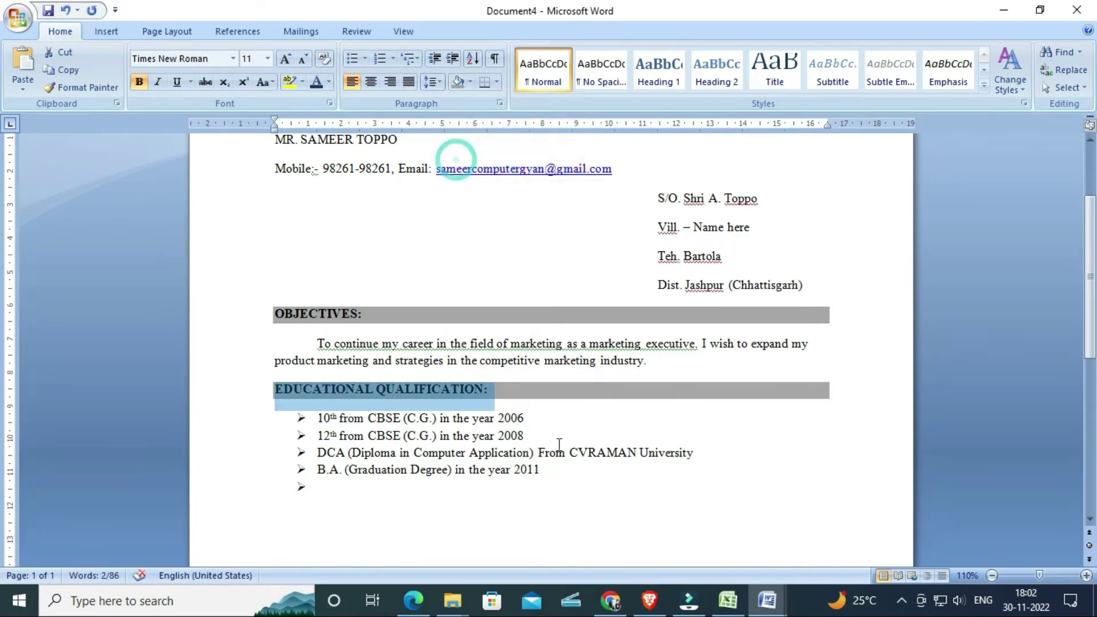
Step: Remove the empty bullet and type the EXPERIENCE: heading
click(459, 495)
key(Return)
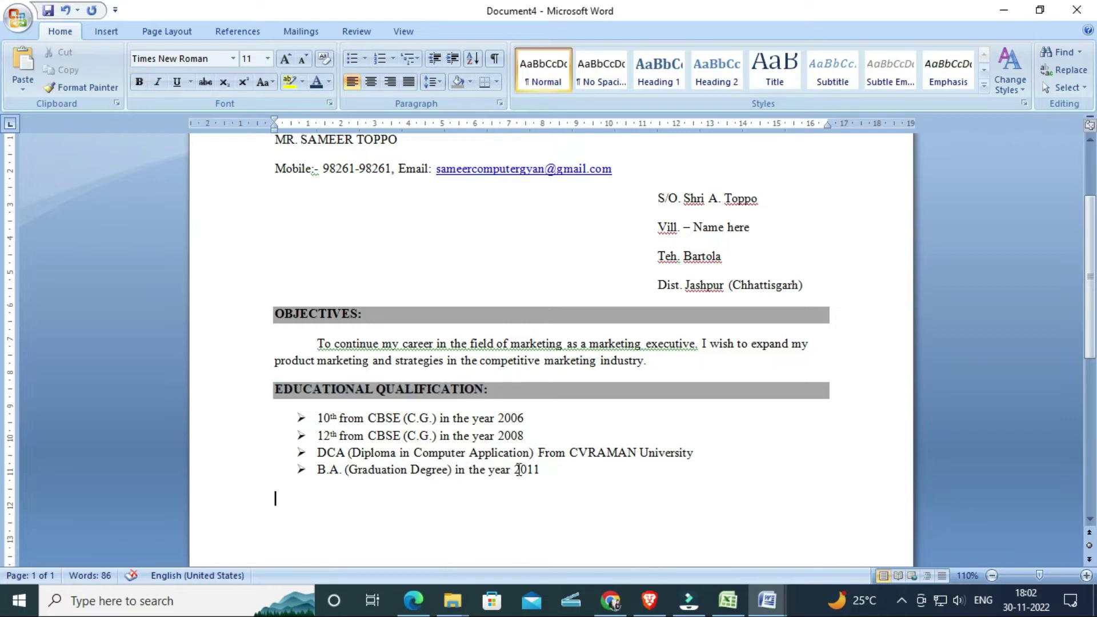
text(EX)
text(PERIENCE:)
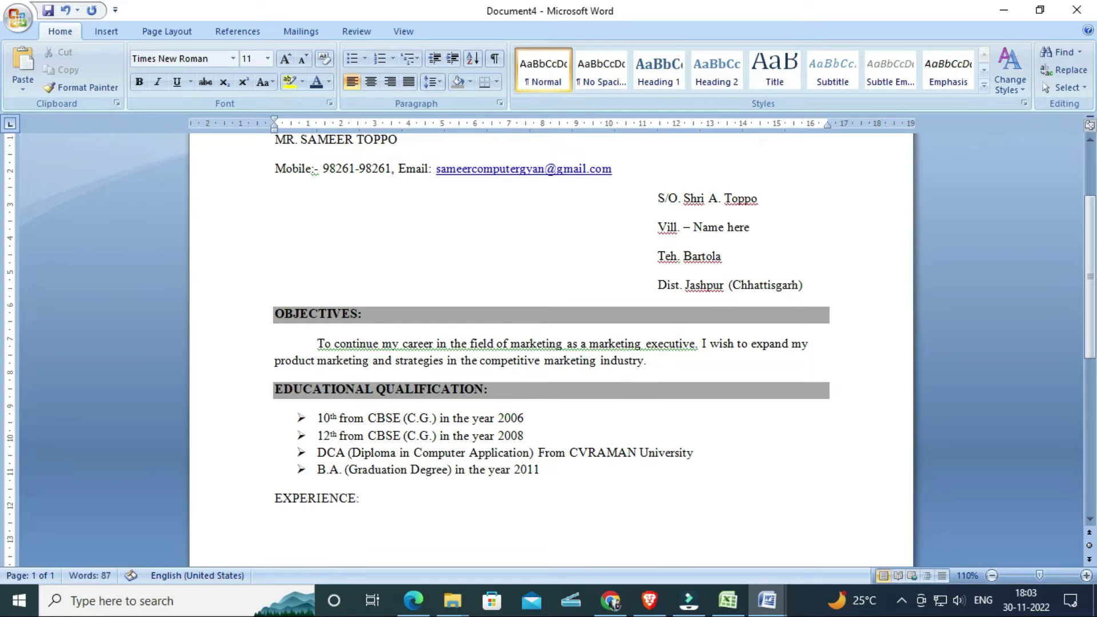
key(Return)
Step: Add tab-separated Organization, Designation (Marketing Executive) and Duration lines under EXPERIENCE:
text(Org)
text(anization)
key(Tab)
key(Tab)
text(Name het)
key(BackSpace)
text(re)
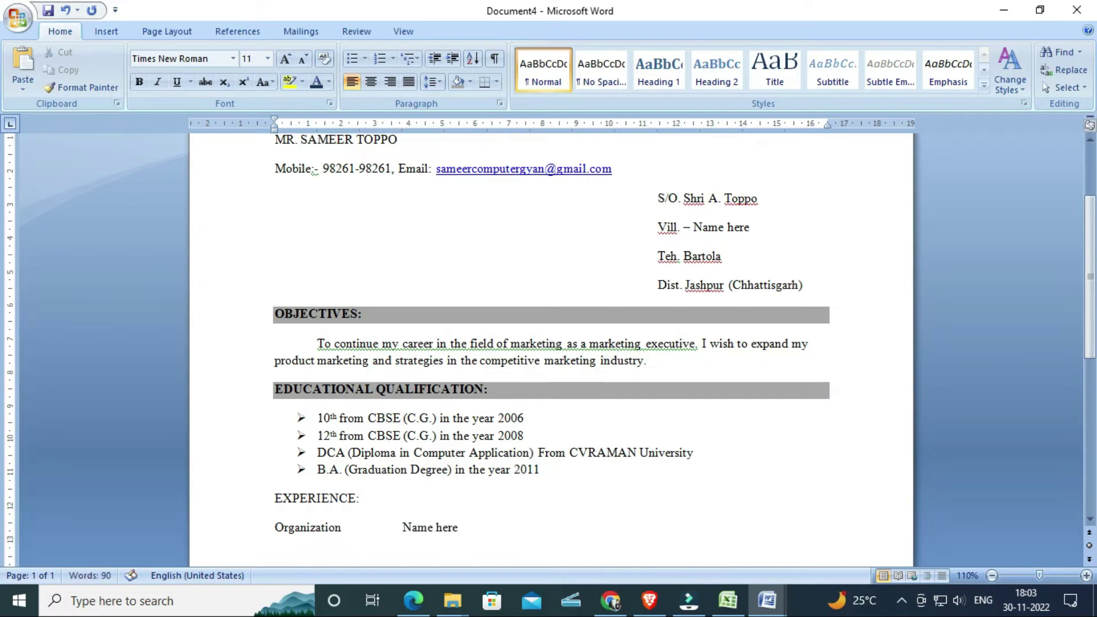
text( (C)
text(hhattisgah)
key(Up)
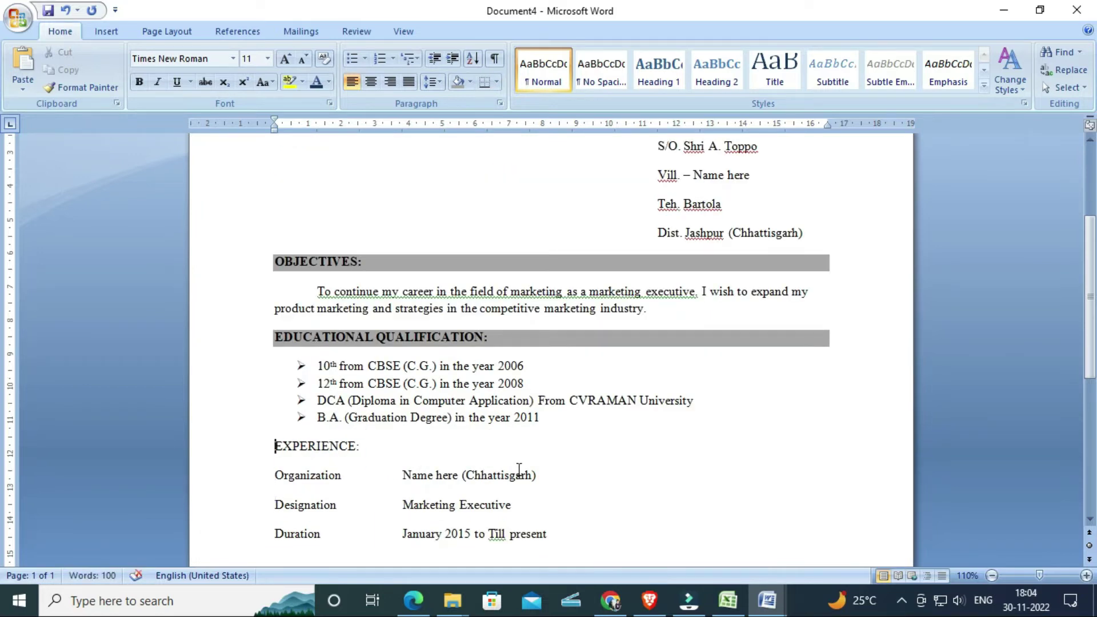
key(shift+Down)
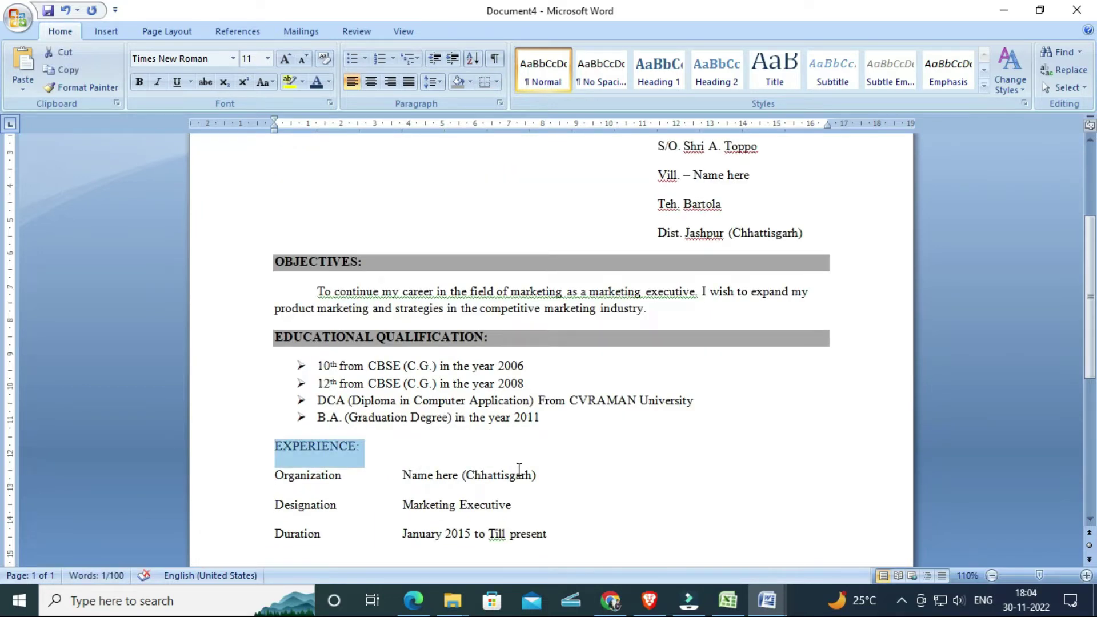
Step: Make the EXPERIENCE: heading bold with grey shading
key(ctrl+b)
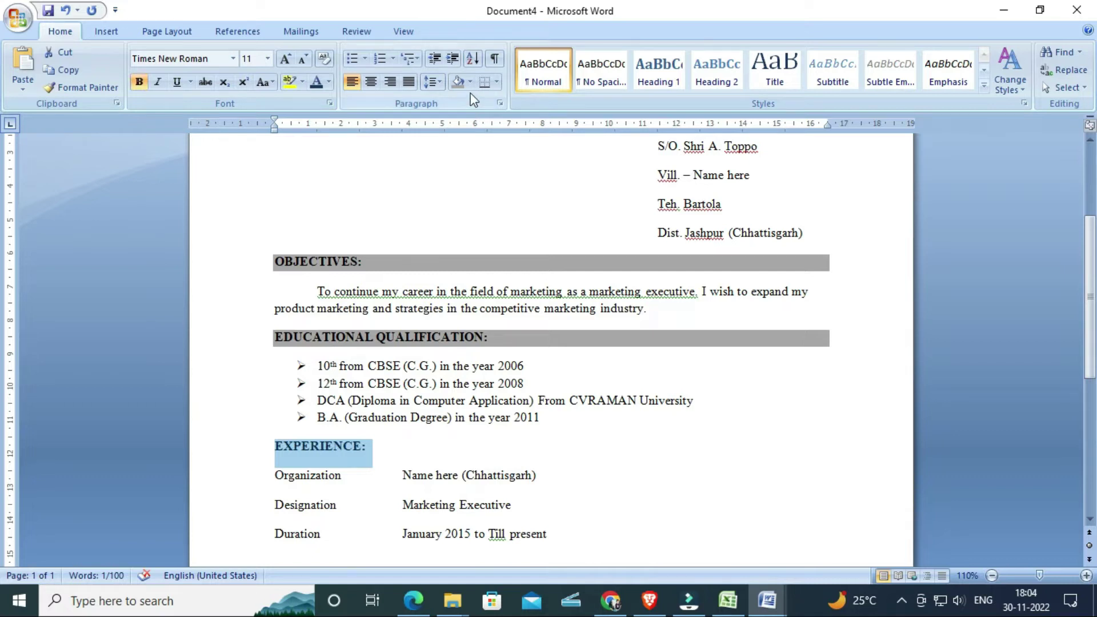
click(469, 83)
click(456, 162)
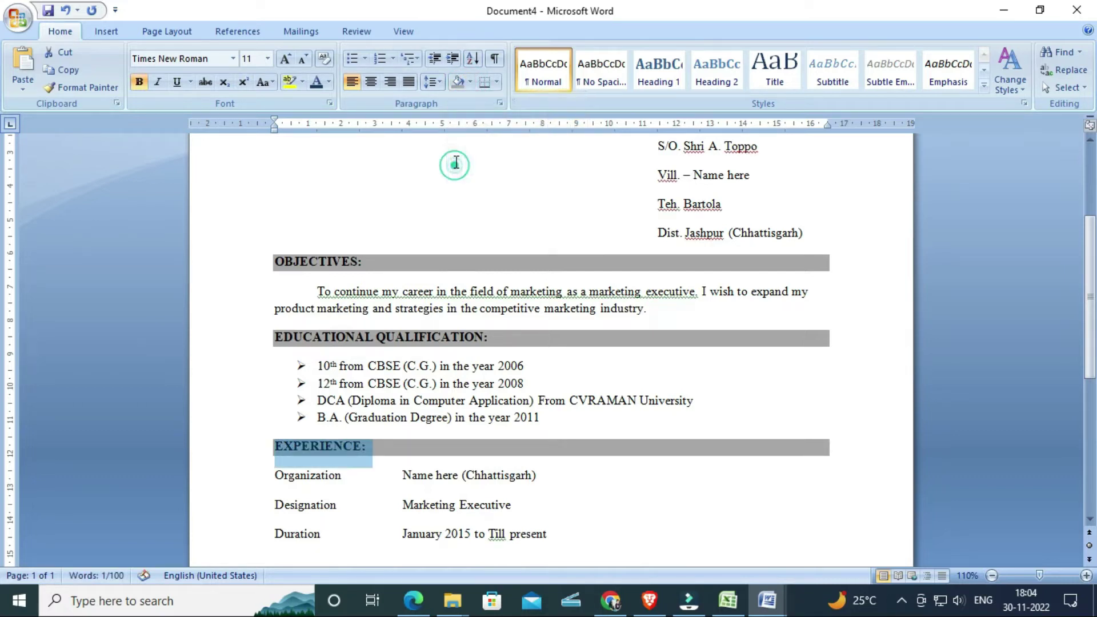
click(470, 82)
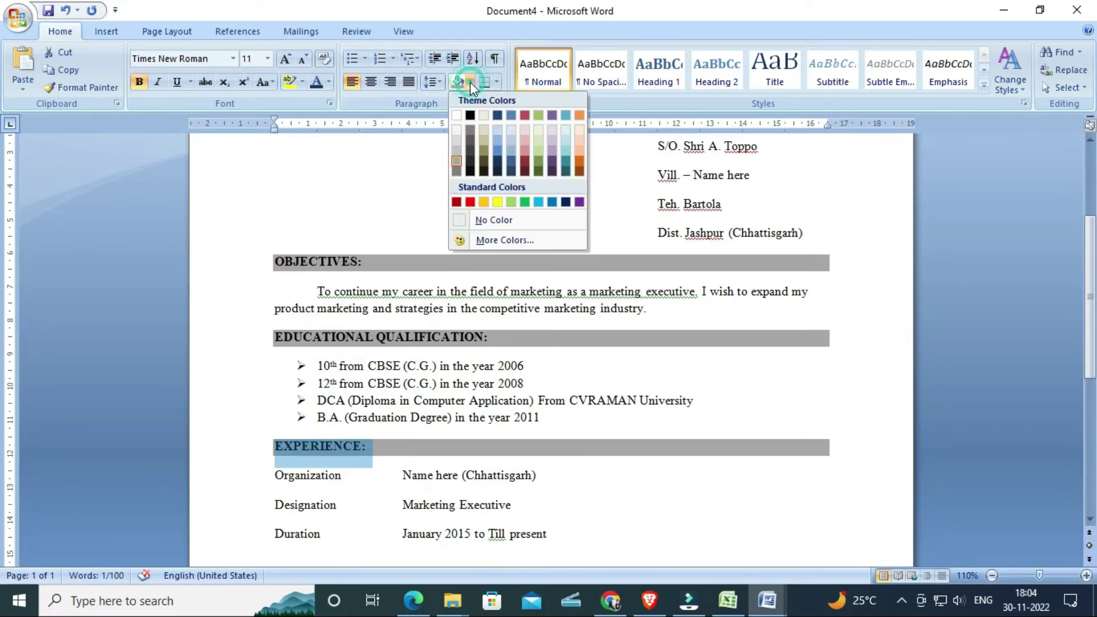
click(457, 161)
Step: Add a TECHNICAL SKILLS: heading listing Windows, MS-Office, Photoshop, Corel Draw and internet surfing
click(588, 543)
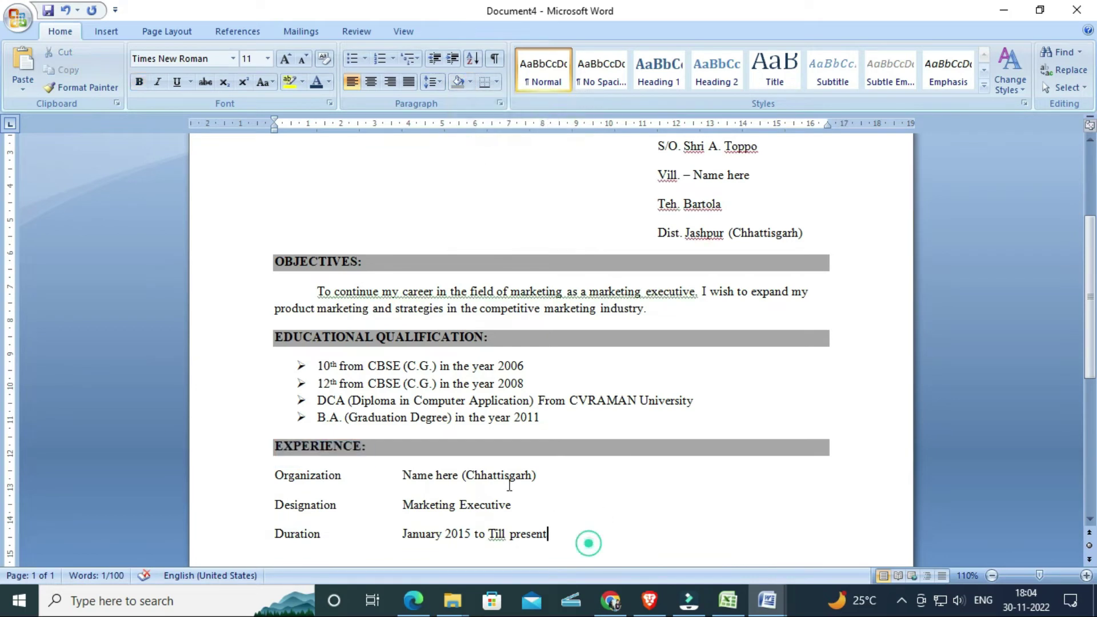
scroll(509, 483, down, 3)
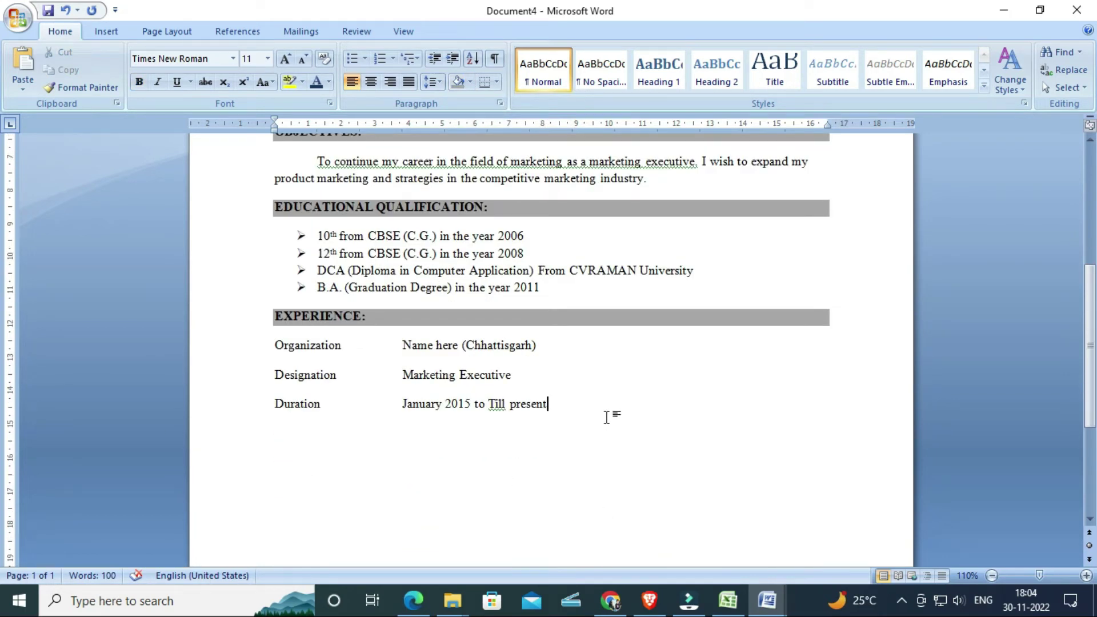
key(Return)
text(TECHNICAL SKILLS:)
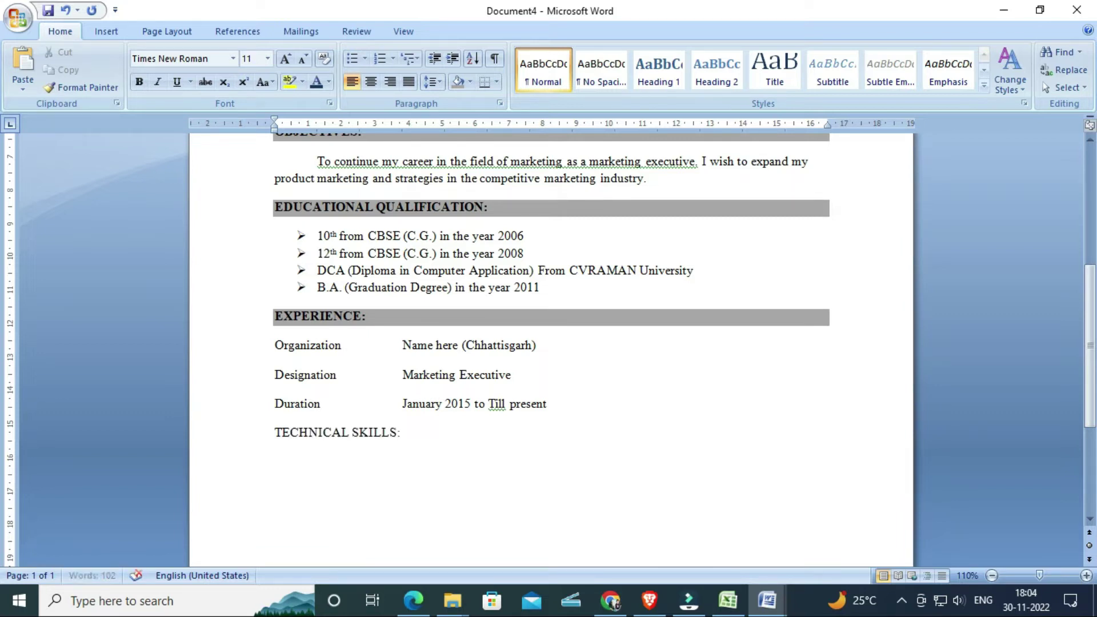
key(Return)
text(Operating)
text( Systems: Windows, MS-Office, Photoshop, Corel Draw internet surfing etc.)
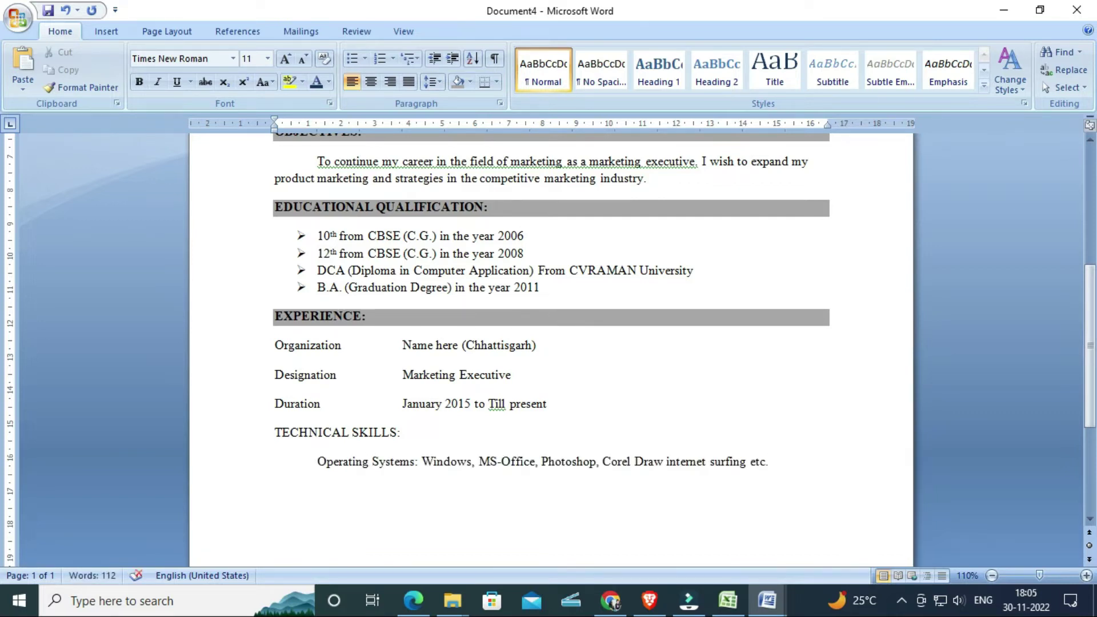
key(Return)
key(Up)
key(Up)
key(shift+Down)
Step: Make TECHNICAL SKILLS: bold with grey shading and add a STRENGTHS: heading below the skills line
key(ctrl+b)
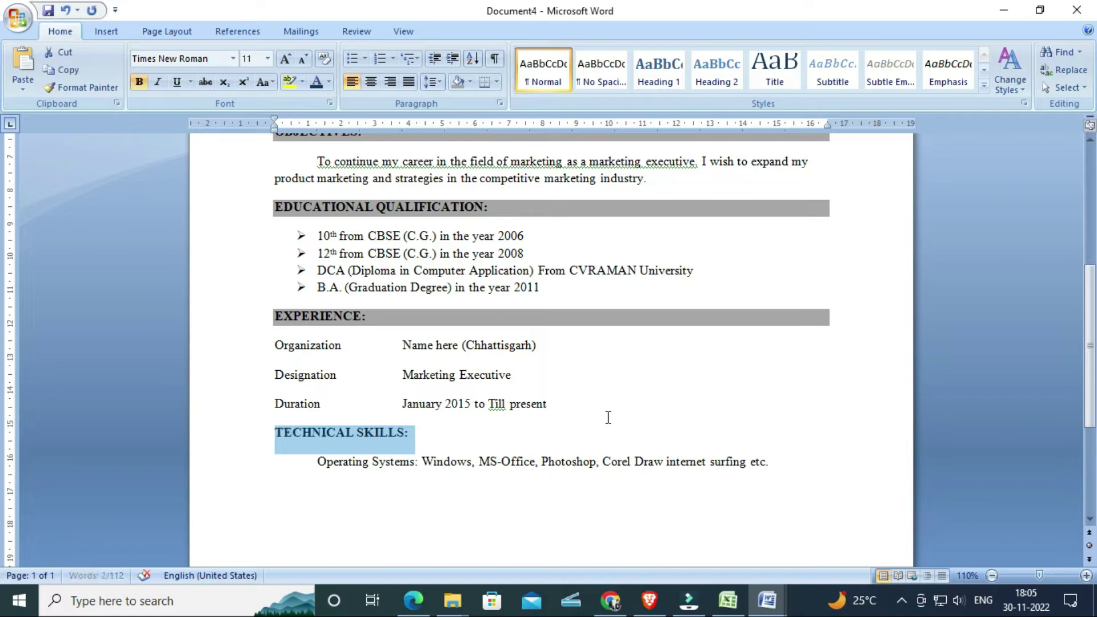
click(458, 80)
click(783, 471)
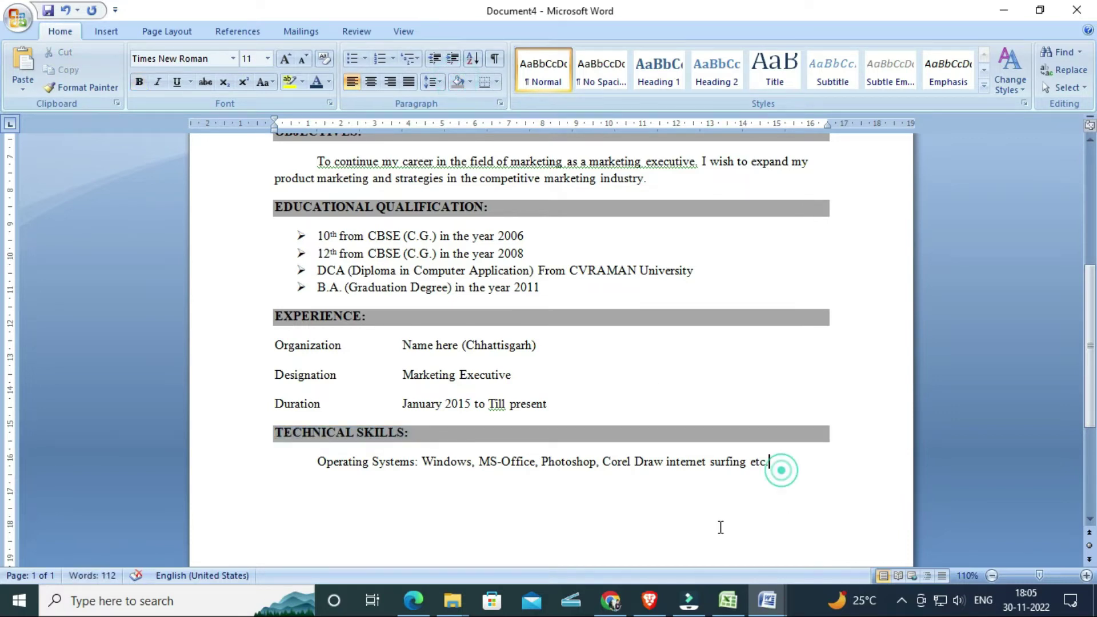
key(Return)
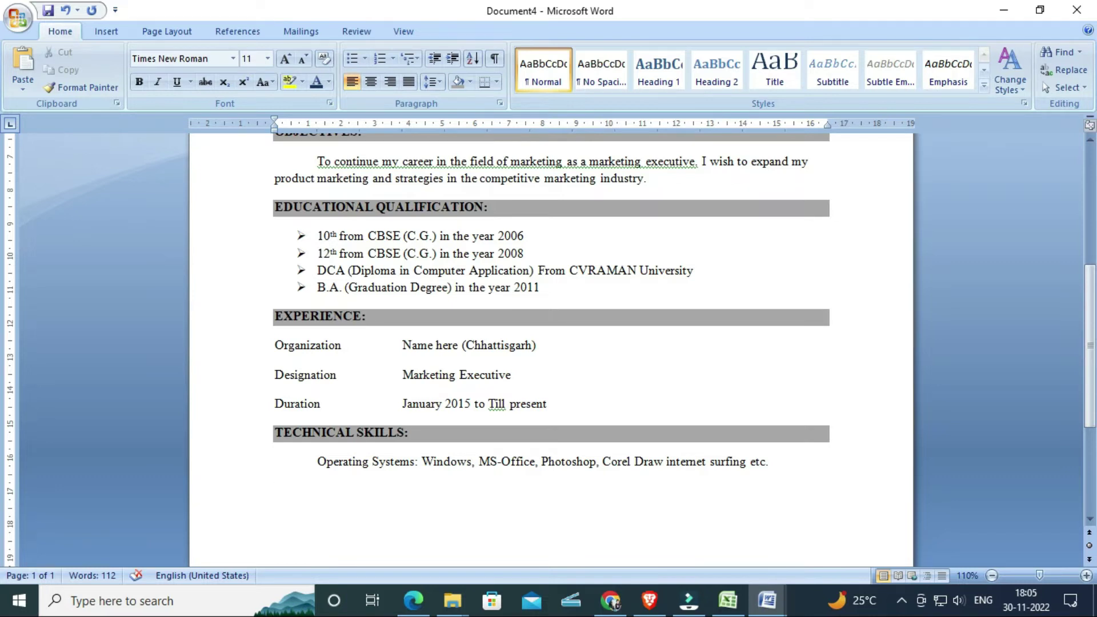
text(STR)
text(ENG)
text(THS:)
key(Return)
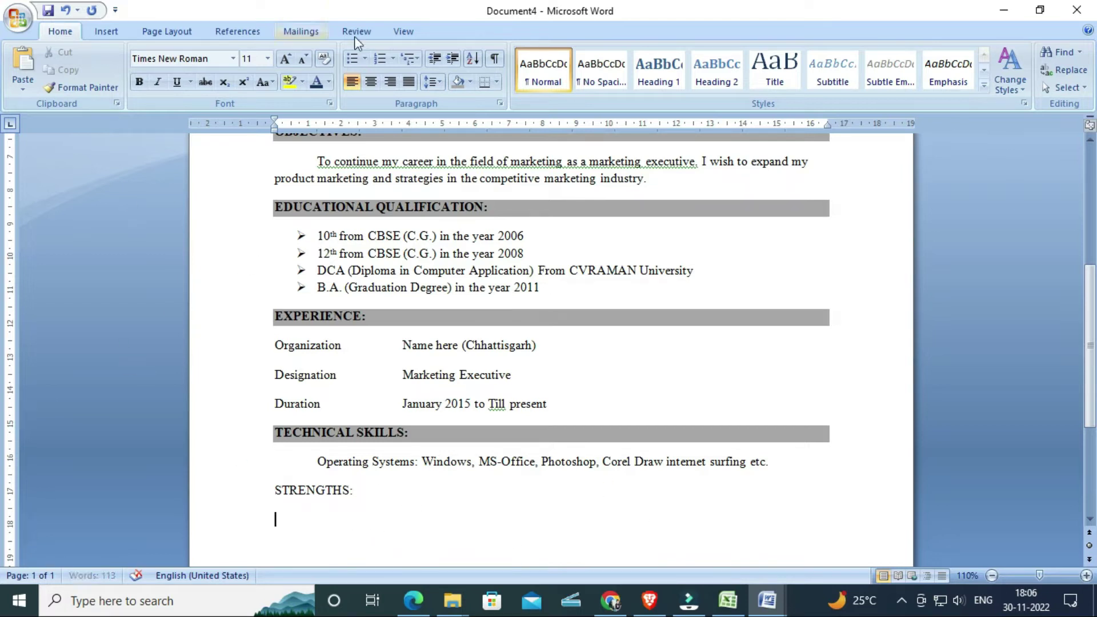
Step: Start a diamond-bulleted strengths list with 'Strong' and make the STRENGTHS: heading bold and grey-shaded
click(364, 59)
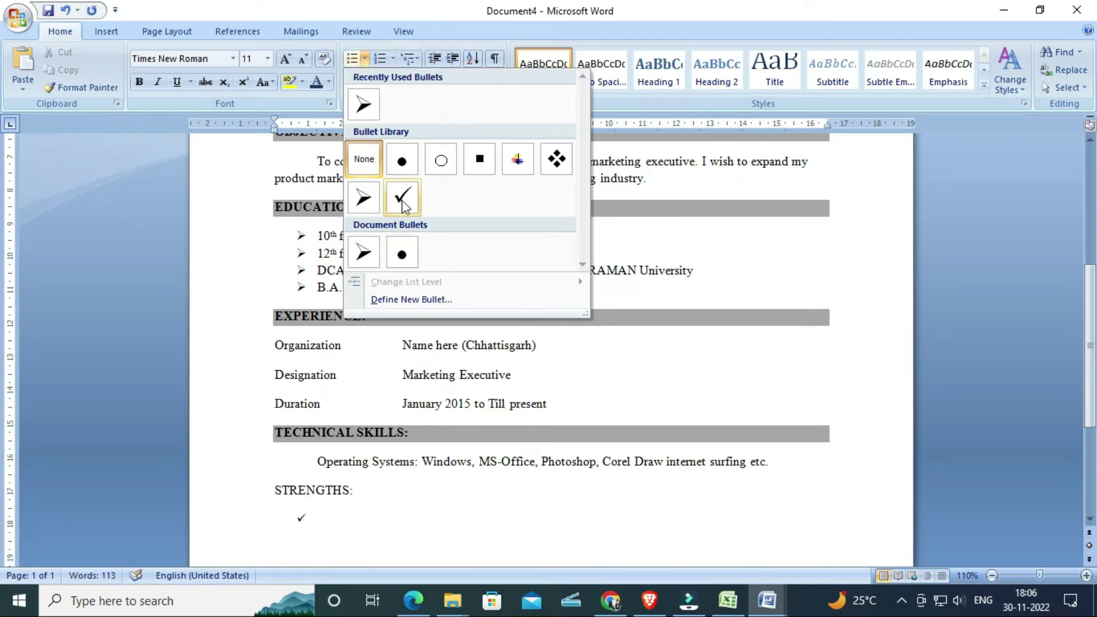
click(557, 159)
text(Strong analytical/ quantitative skills)
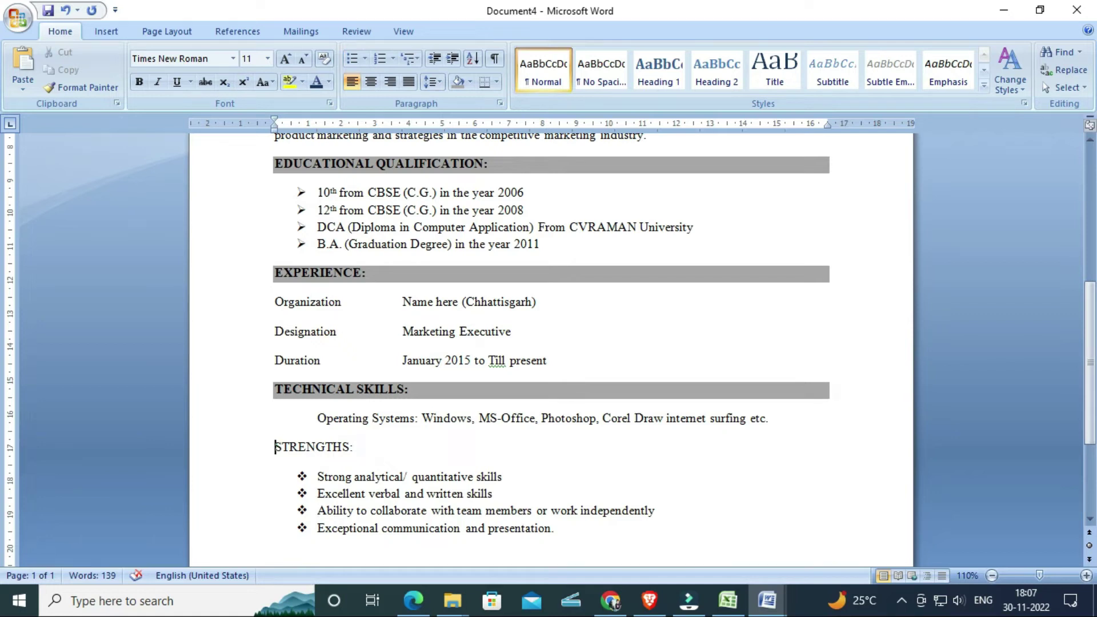
key(shift+Down)
key(ctrl+b)
click(457, 82)
Step: Type the PERSONAL PROFILE: heading on the empty line below the bullets
scroll(515, 343, down, 3)
click(530, 406)
click(289, 445)
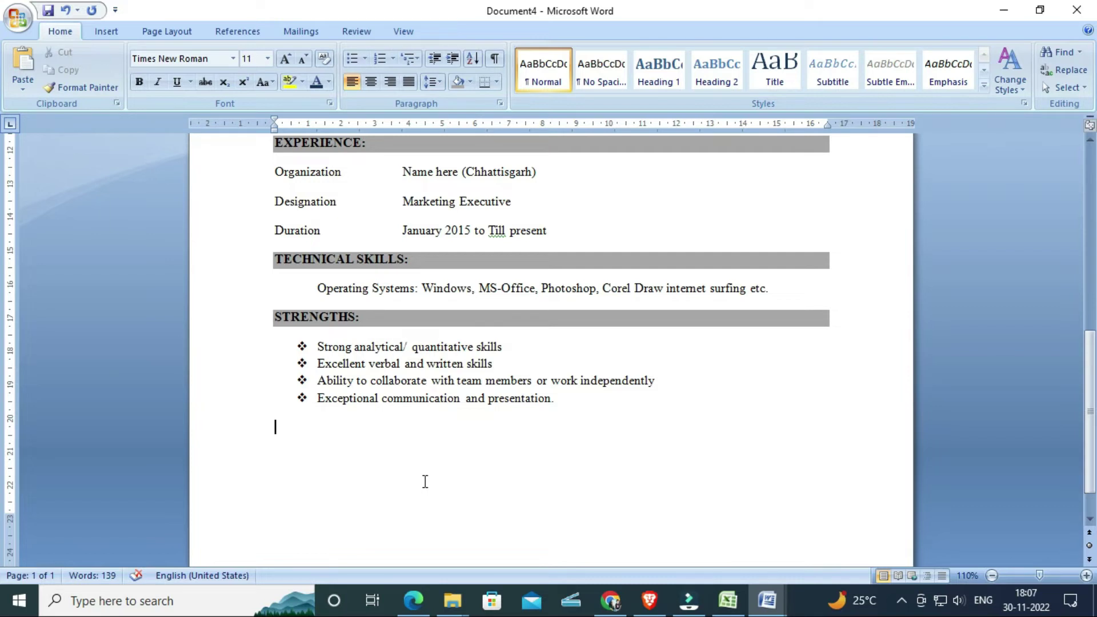
text(PERSONAL PROFILE:)
Step: Begin the profile with a NAME line and grey-shade the PERSONAL PROFILE: heading
key(Return)
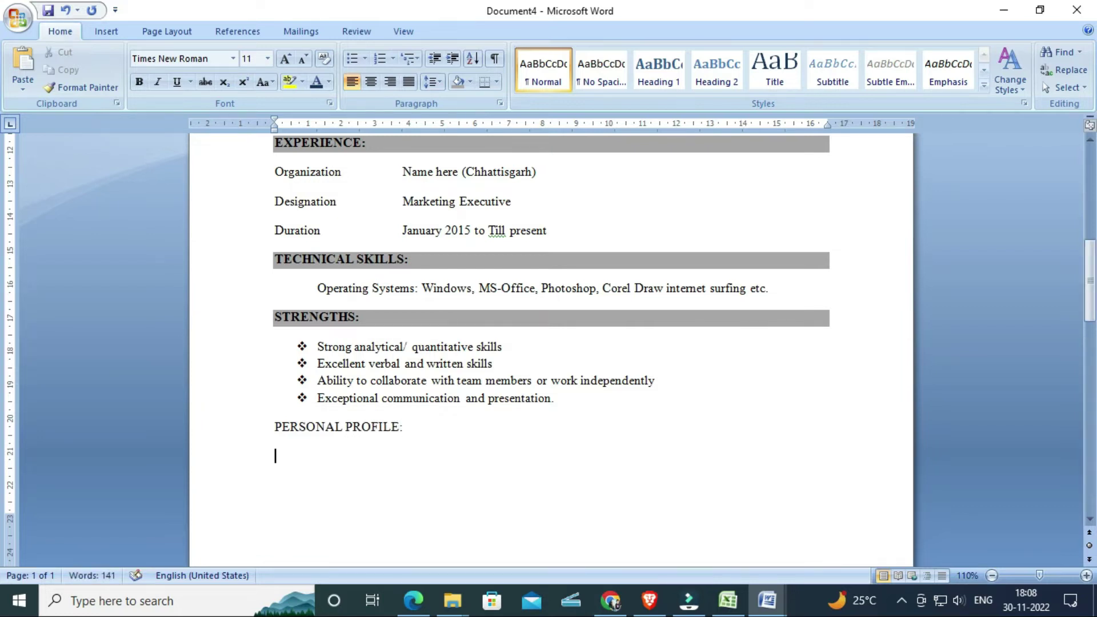
text(NAME)
triple_click(424, 216)
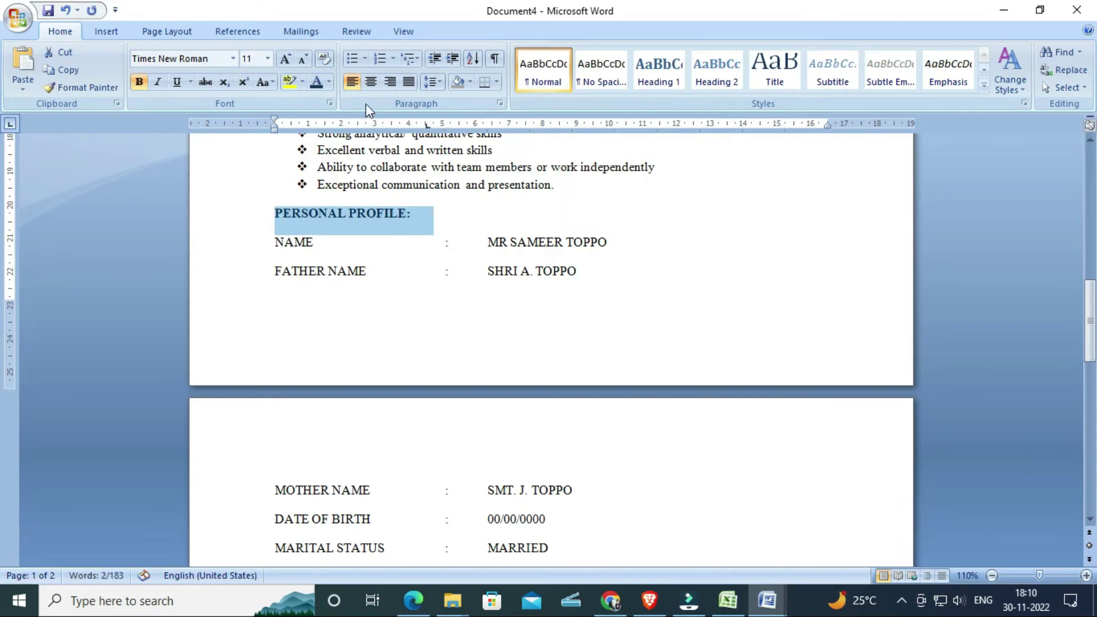
click(458, 82)
Step: Add a DECLARATION heading on the empty line below HOBBIES
scroll(478, 357, down, 2)
scroll(477, 357, down, 3)
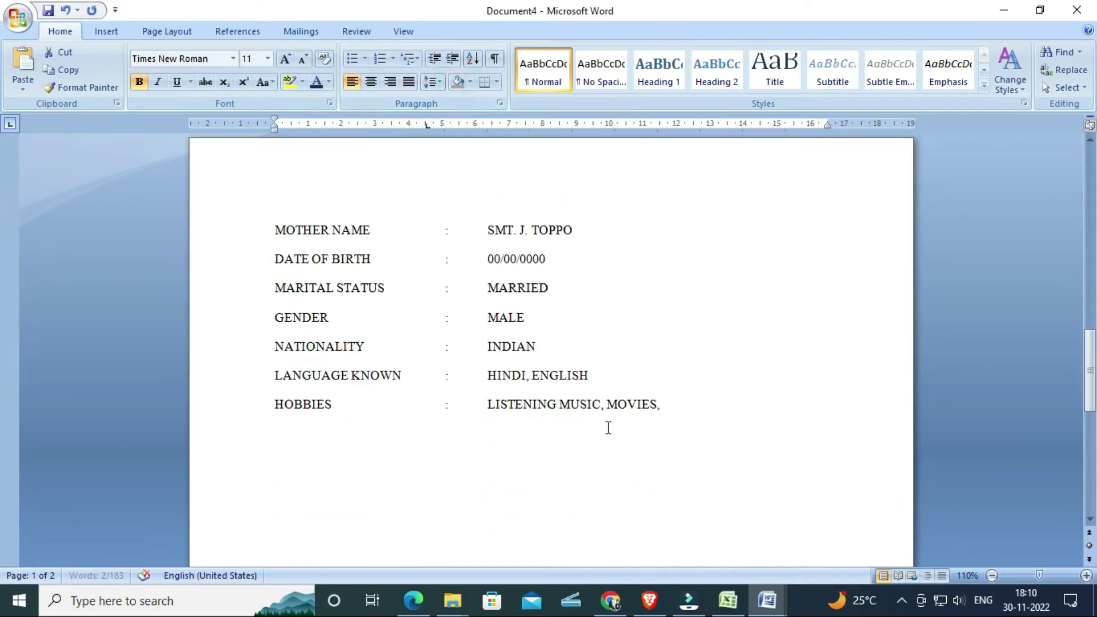
click(664, 410)
click(301, 509)
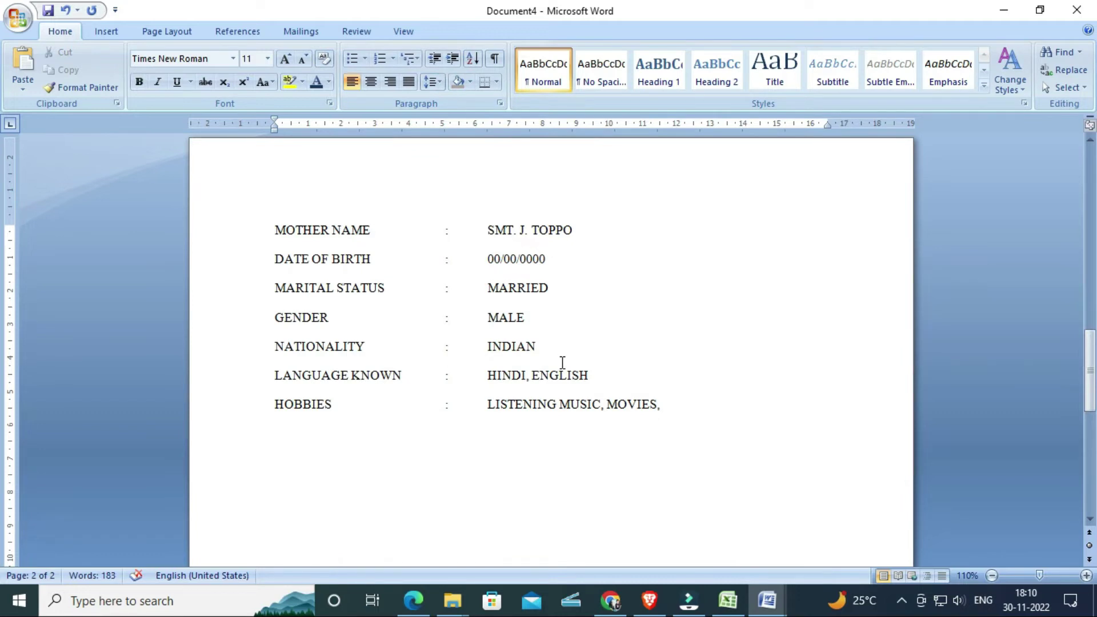
text(DECLARATION:)
key(Return)
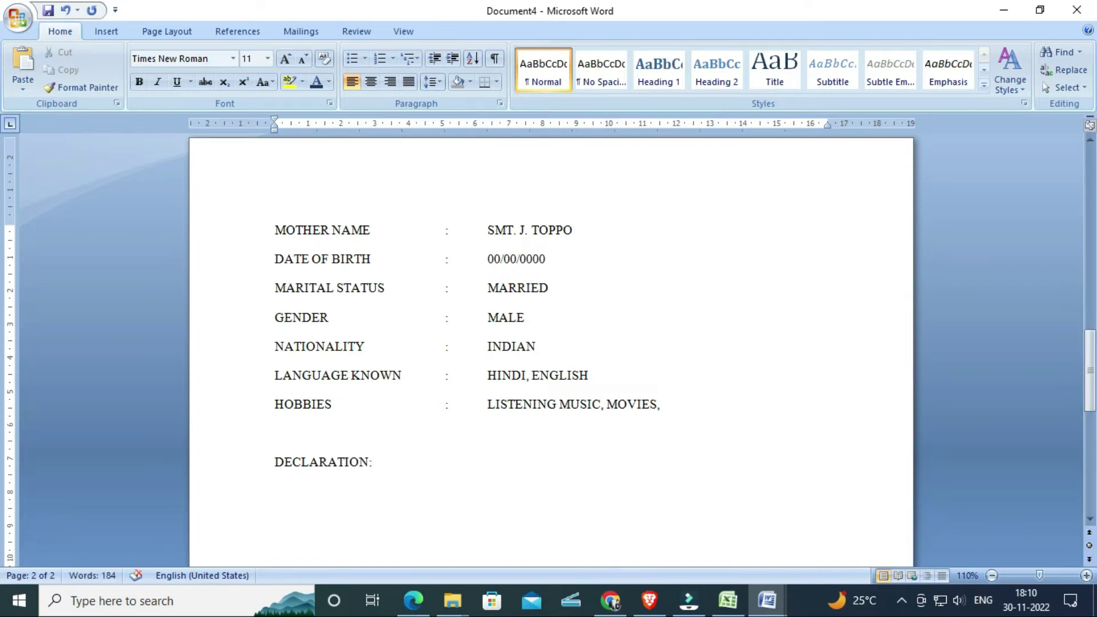
Step: Type the confirmation sentence that the information is true to the best of my knowledge, then select the heading
text(I Co)
key(BackSpace)
key(BackSpace)
text(con)
text(firm that, the information provided by me is true to the best of my knowledge and belief)
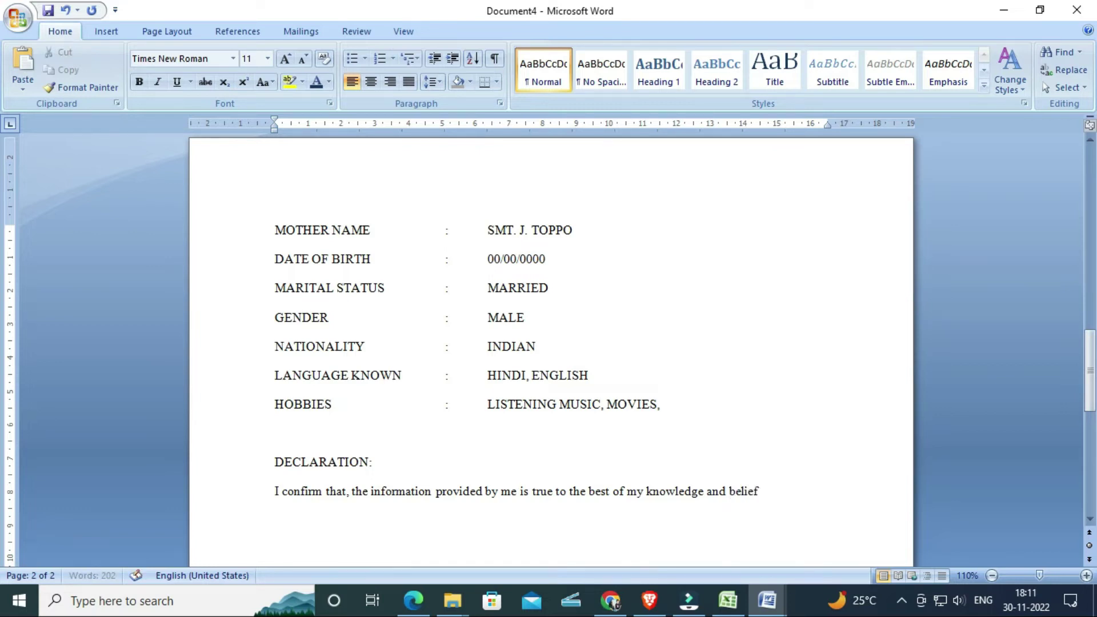
text(.)
key(Return)
key(Up)
key(Up)
key(shift+Down)
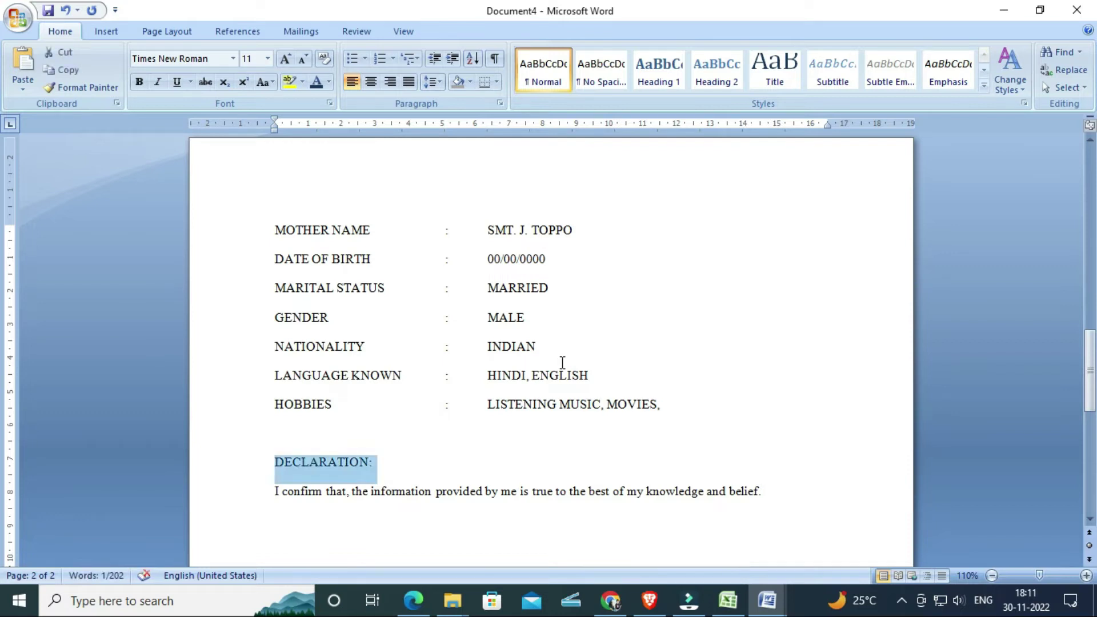
Step: Make the DECLARATION: heading bold with grey shading
key(ctrl+b)
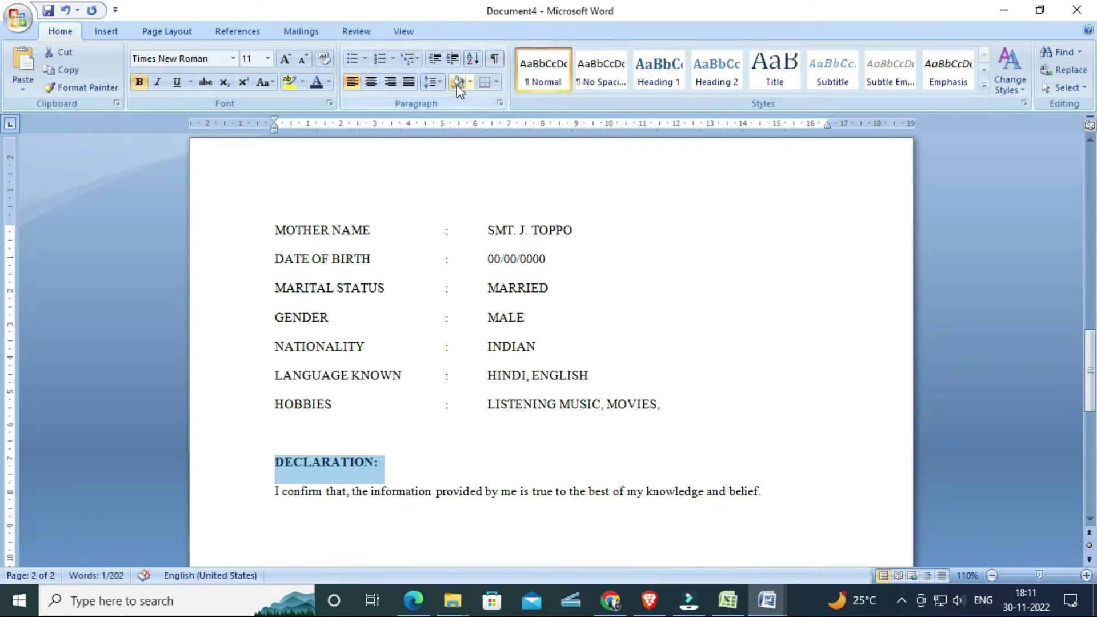
click(457, 82)
scroll(488, 319, down, 4)
Step: Add PLACE: Chhattisgarh and Date: 30.11.2022 lines below the declaration, with a blank line above
click(797, 363)
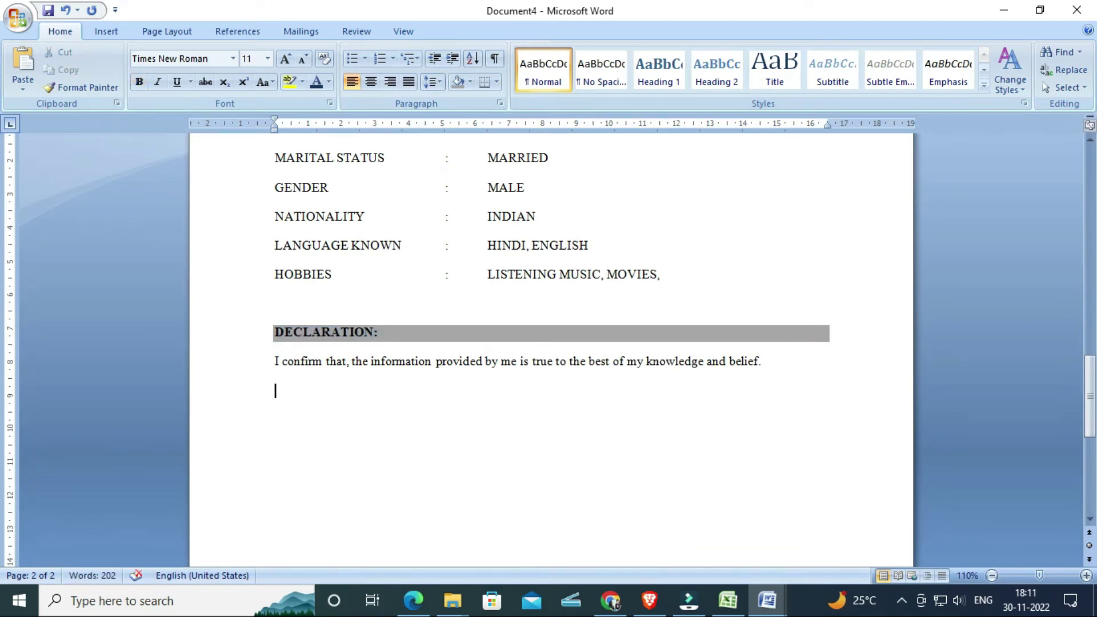
key(Return)
text(PLACE: )
text(Chhattisgarh)
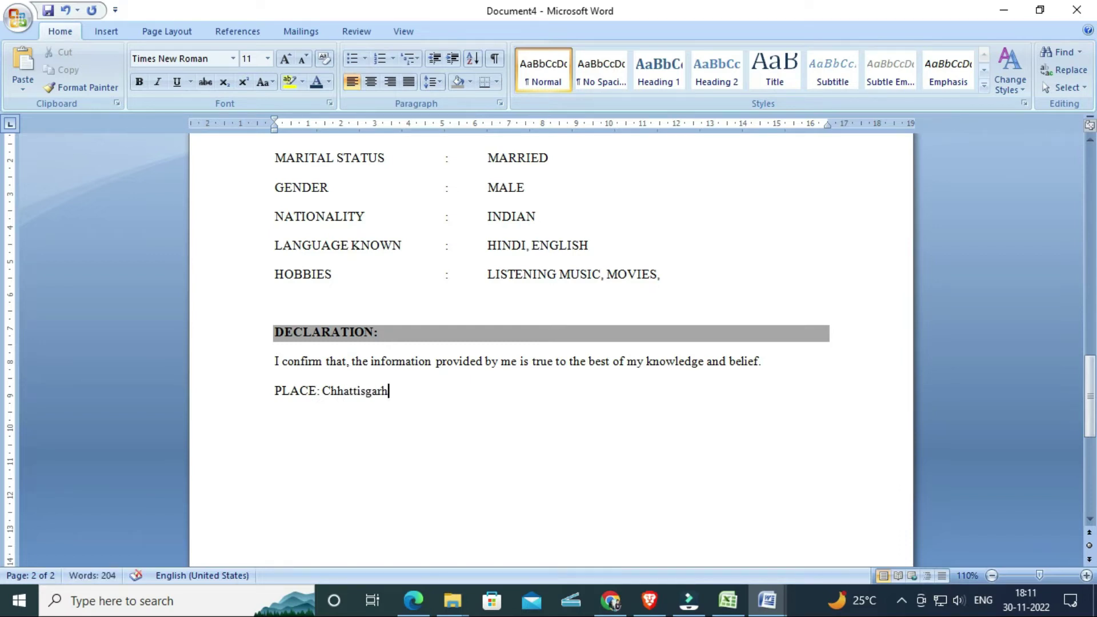
key(Return)
text(da)
text(: )
text(3)
text(11.2022)
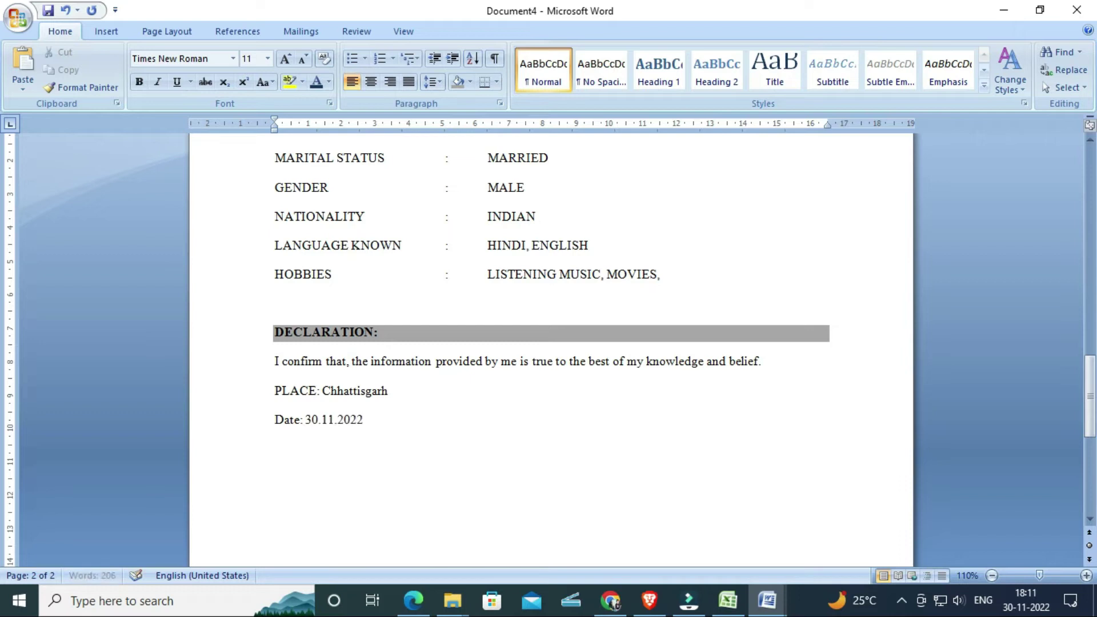
click(275, 391)
key(Return)
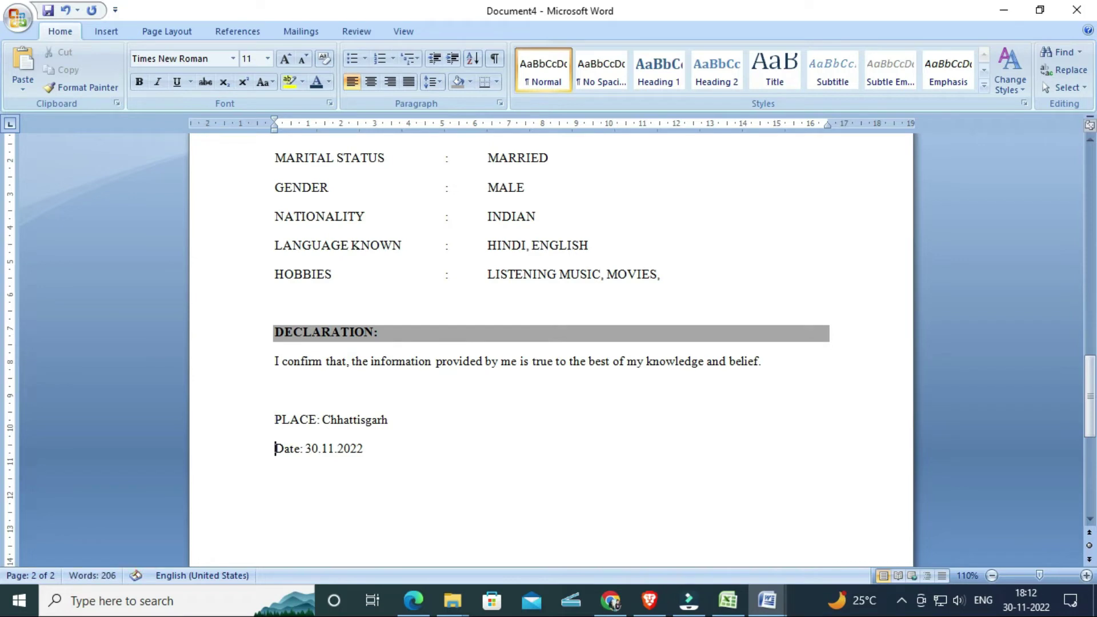
key(Return)
key(BackSpace)
key(End)
key(Return)
Step: Type the applicant's name on a new line and right-align it
text(M)
key(BackSpace)
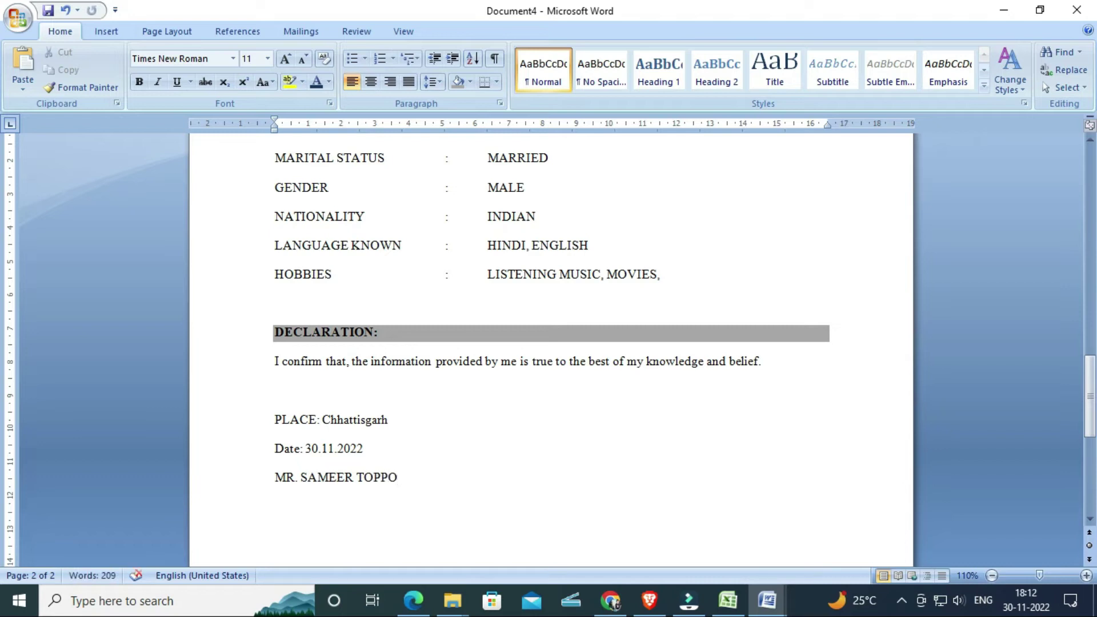
key(ctrl+r)
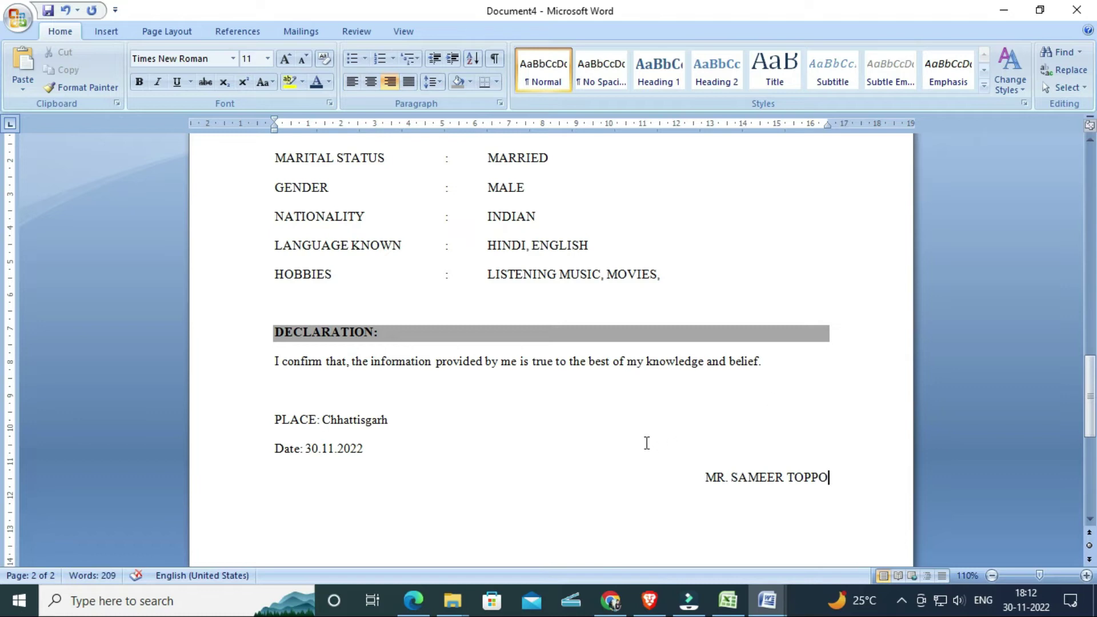
ctrl+scroll(597, 447, down, 4)
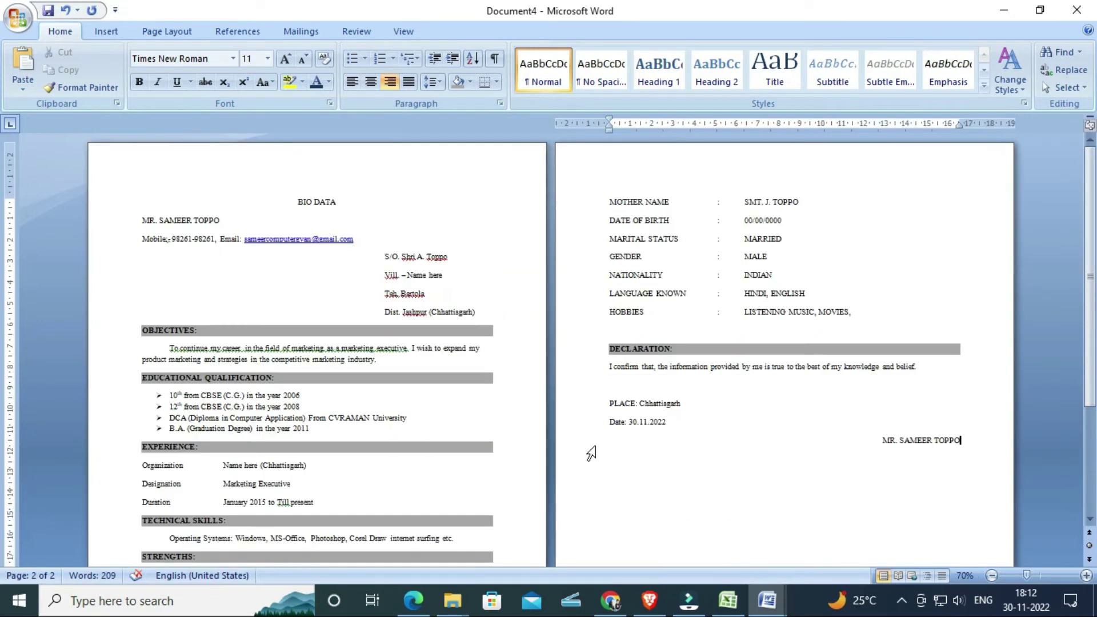
scroll(582, 440, down, 3)
scroll(578, 429, up, 2)
scroll(583, 434, up, 1)
ctrl+scroll(542, 438, up, 1)
ctrl+scroll(685, 487, up, 1)
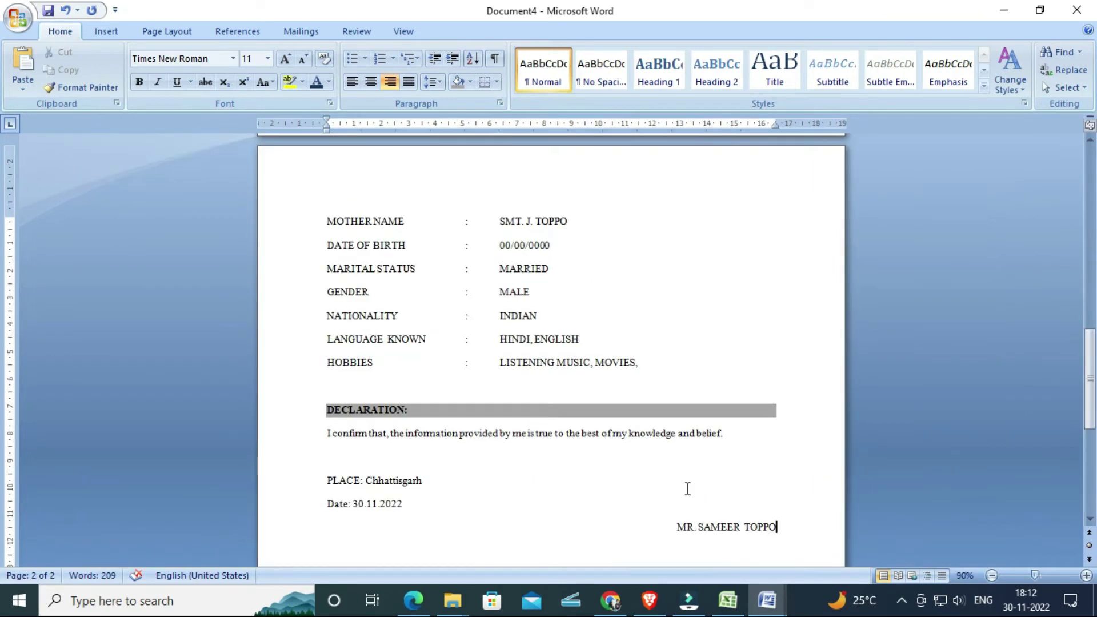
ctrl+scroll(685, 486, up, 2)
scroll(688, 481, up, 6)
scroll(689, 478, up, 5)
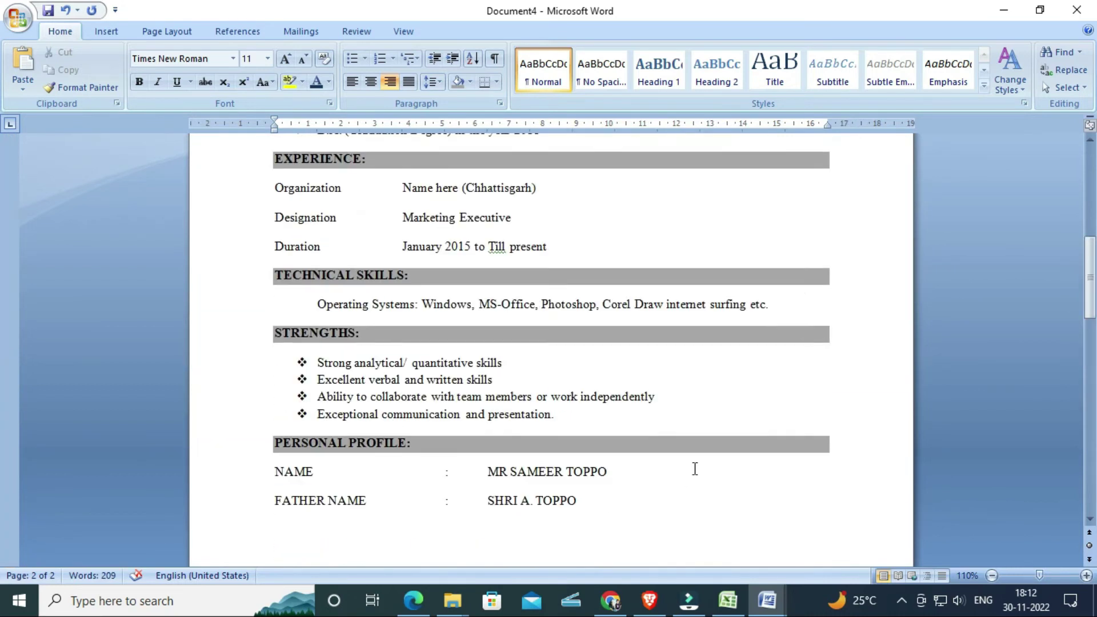
scroll(693, 469, up, 10)
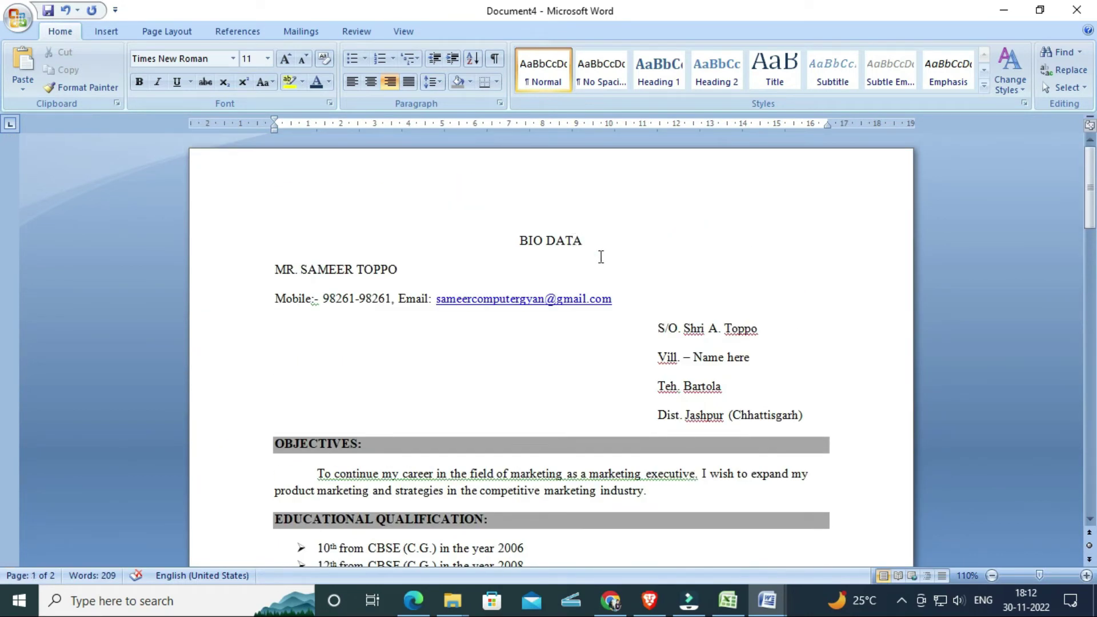
ctrl+scroll(601, 256, up, 2)
click(598, 264)
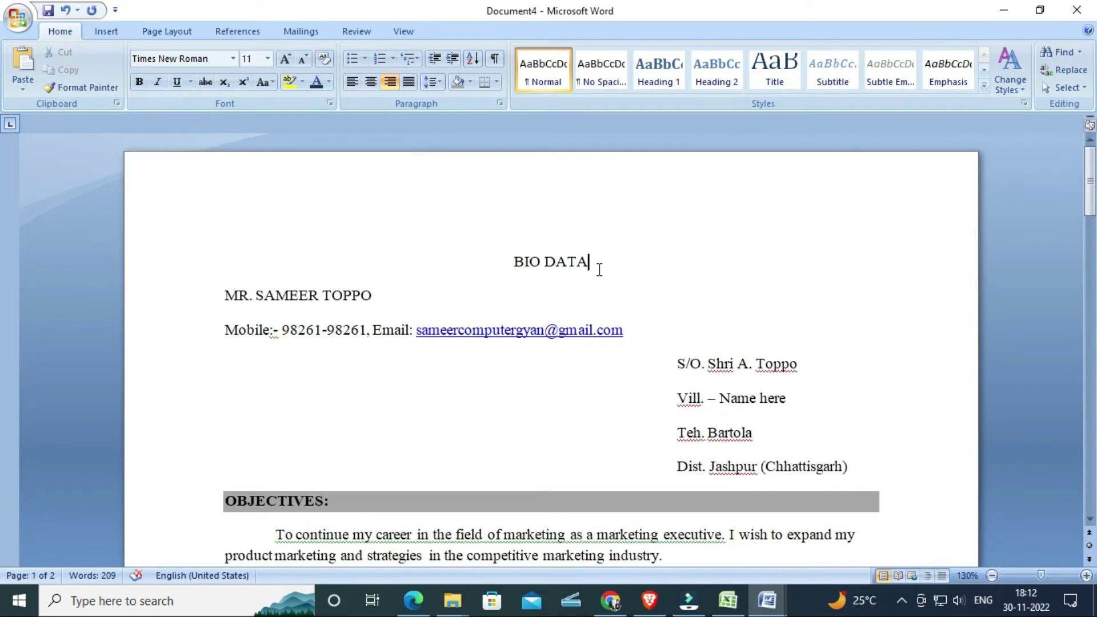
Step: Make the BIO DATA title bold and underlined, growing it to 16 pt
triple_click(659, 256)
key(ctrl+b)
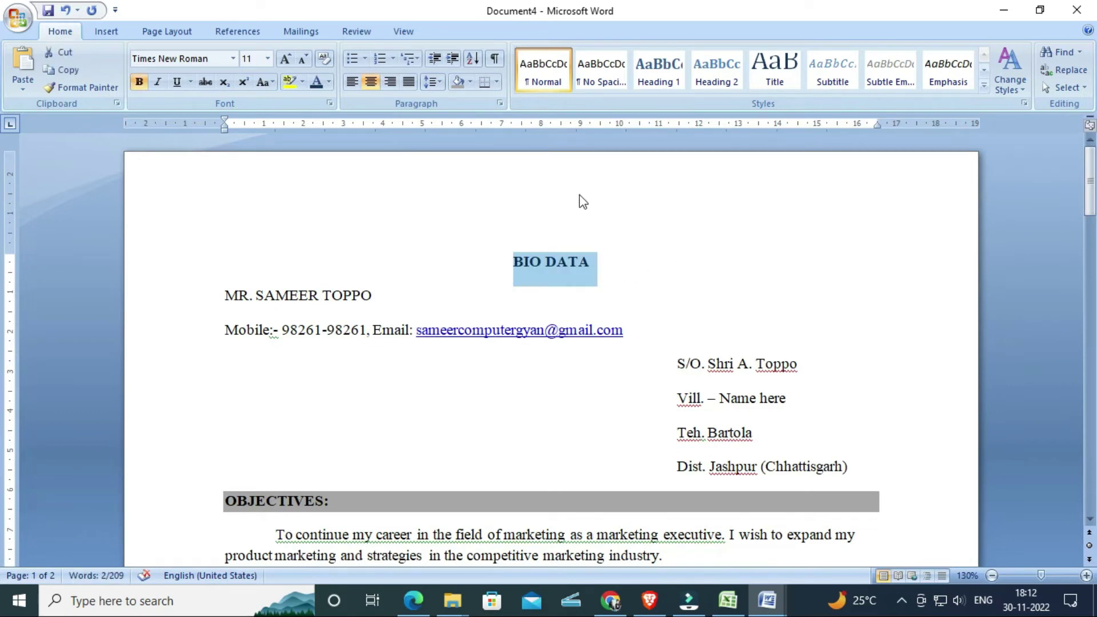
click(283, 60)
click(282, 59)
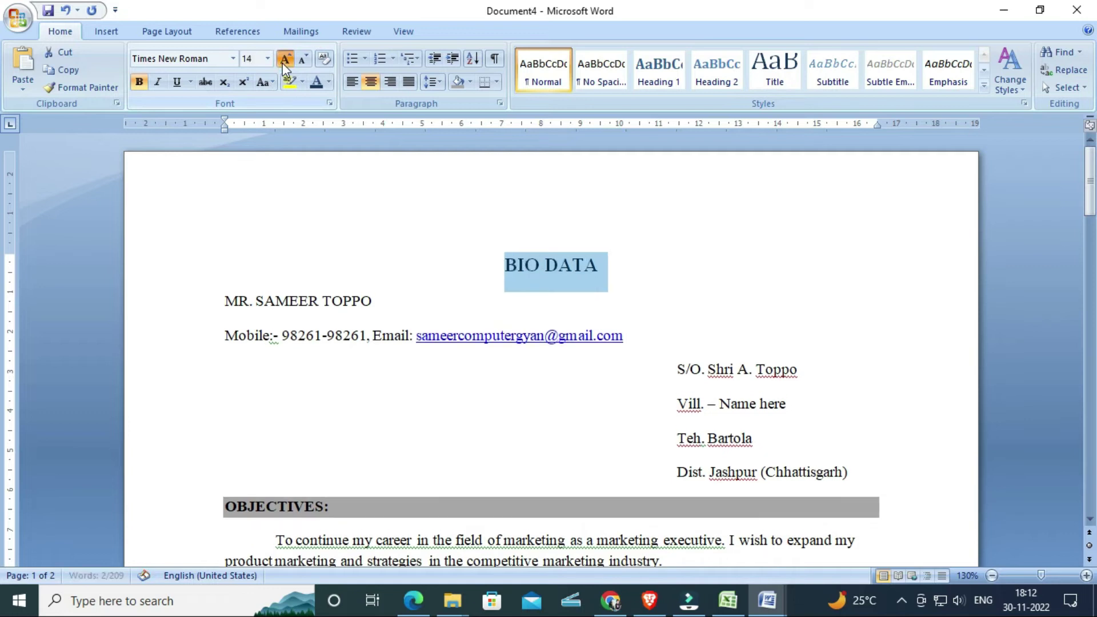
click(282, 60)
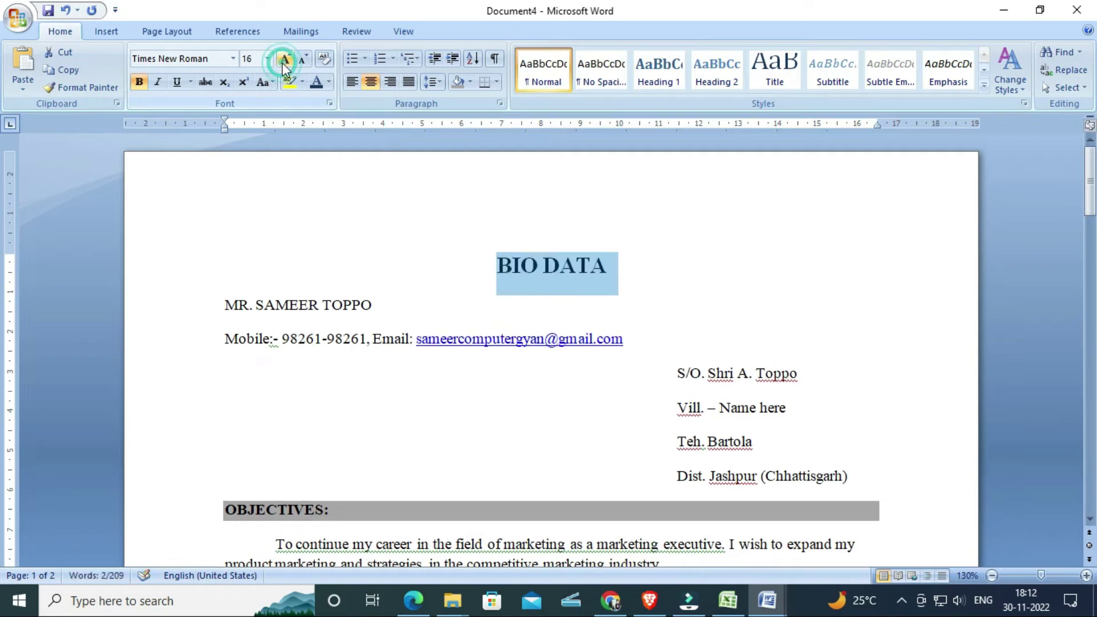
click(178, 83)
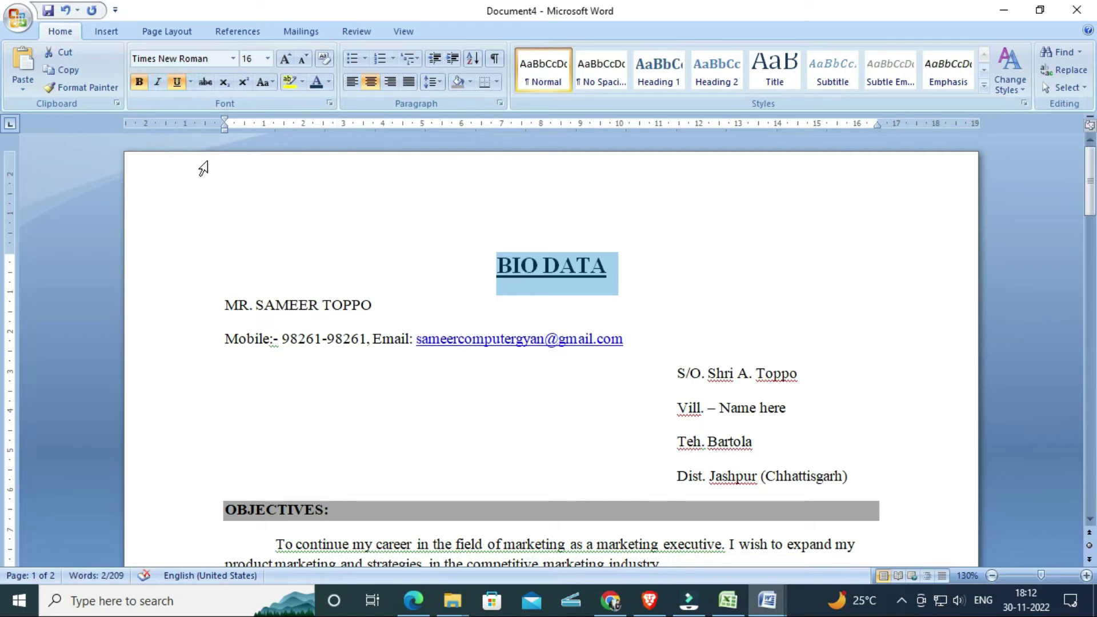
click(377, 308)
key(Down)
key(Down)
click(108, 35)
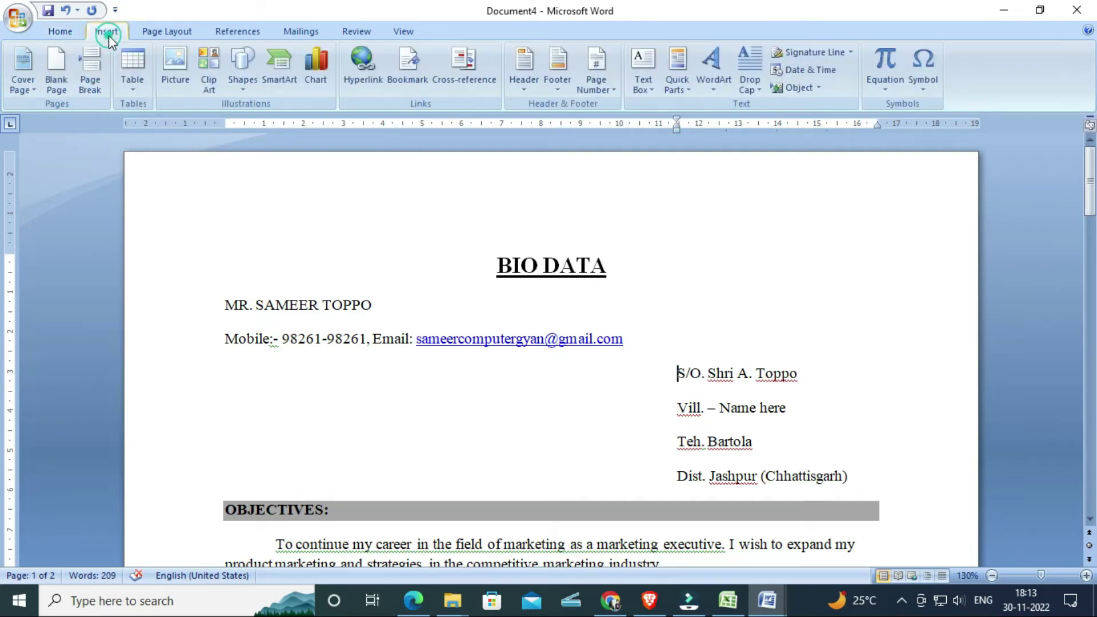
Step: Draw a horizontal line under the Mobile and Email line and set its weight to 2¼ pt
click(243, 91)
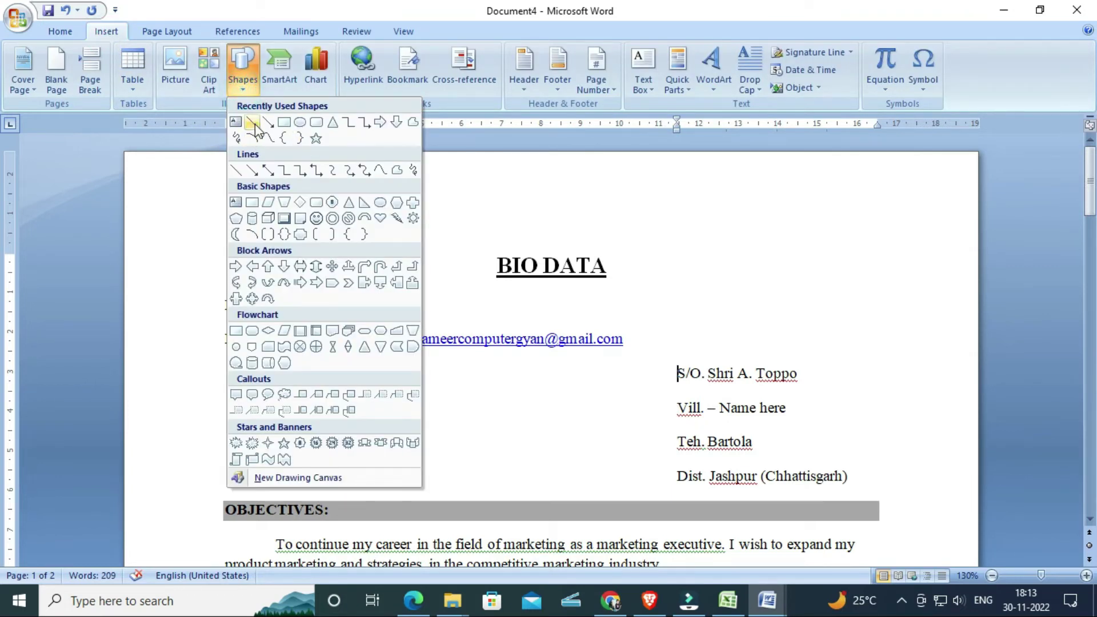
click(236, 169)
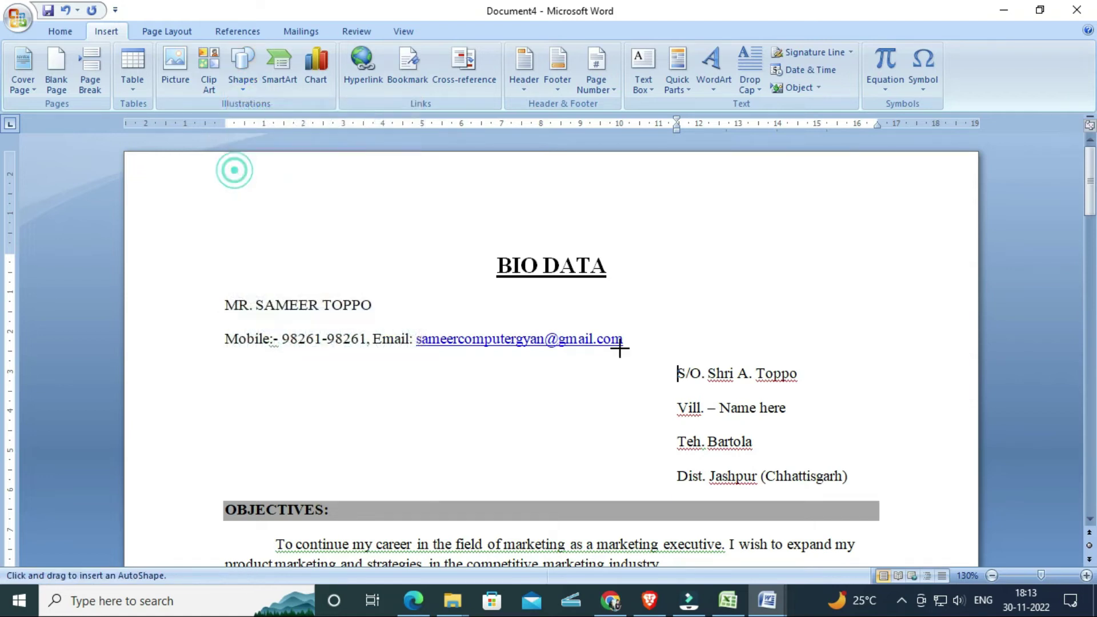
mouse_move(224, 357)
mouse_down()
mouse_move(622, 359)
mouse_move(901, 340)
mouse_up()
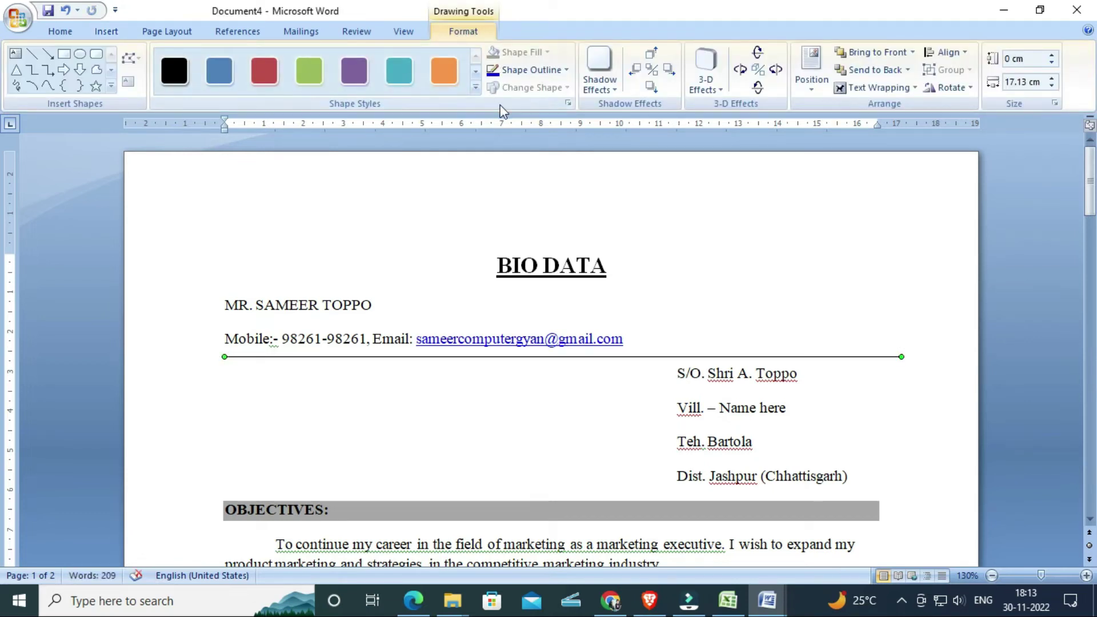
click(568, 70)
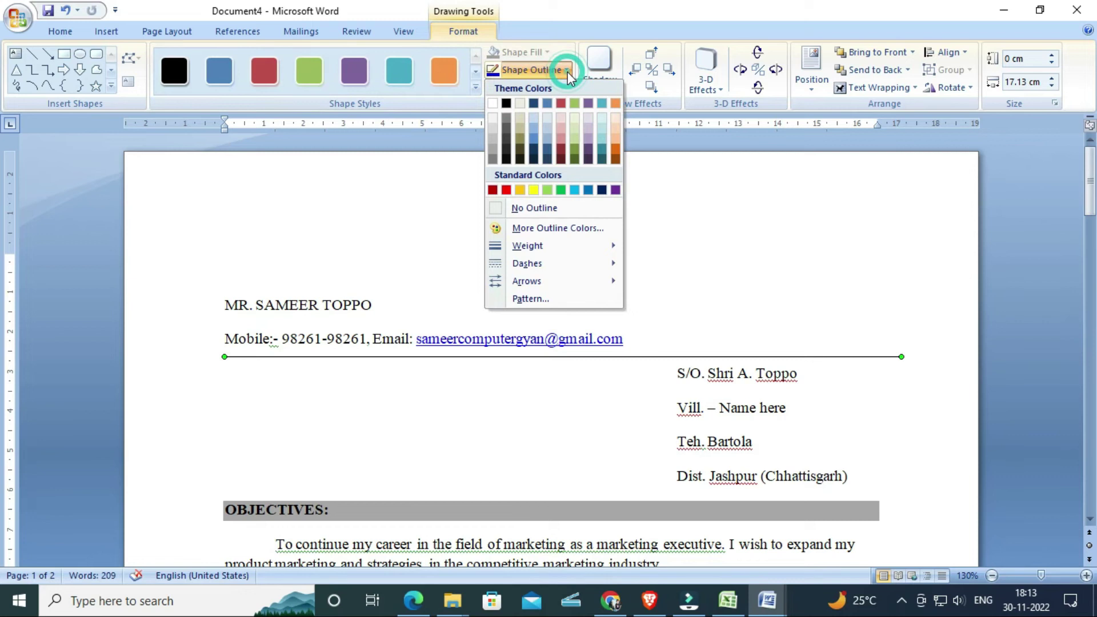
mouse_move(527, 246)
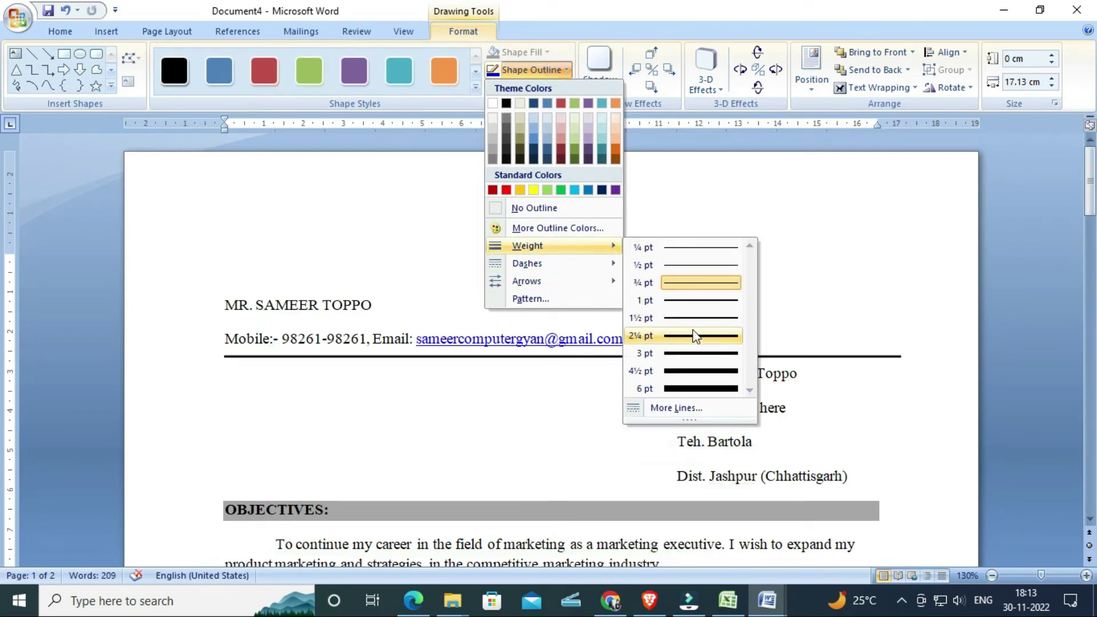
click(697, 337)
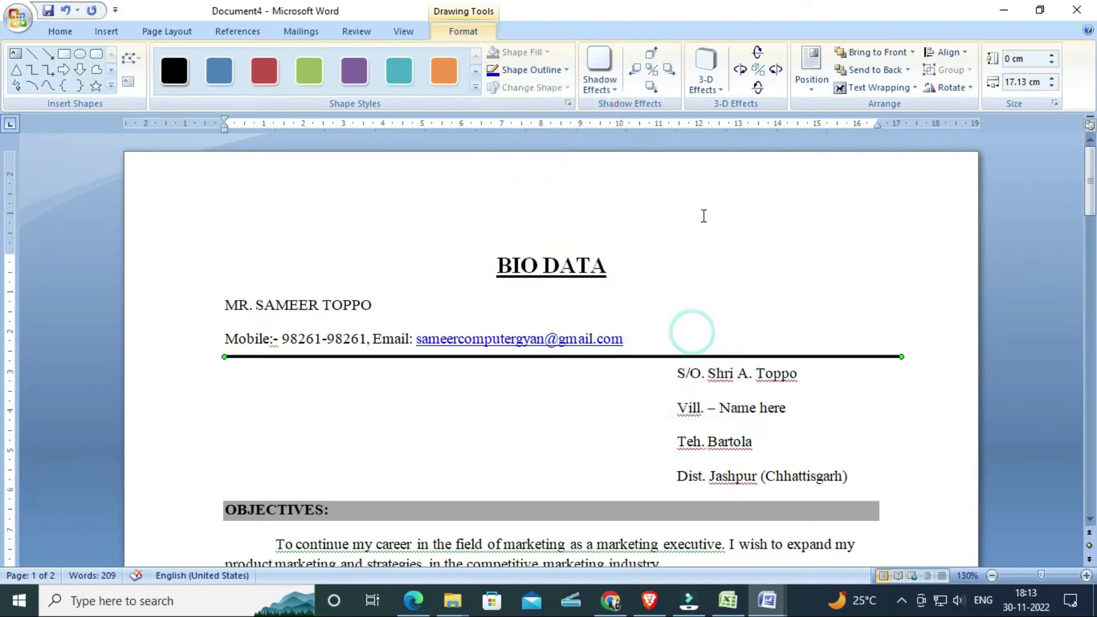
key(Escape)
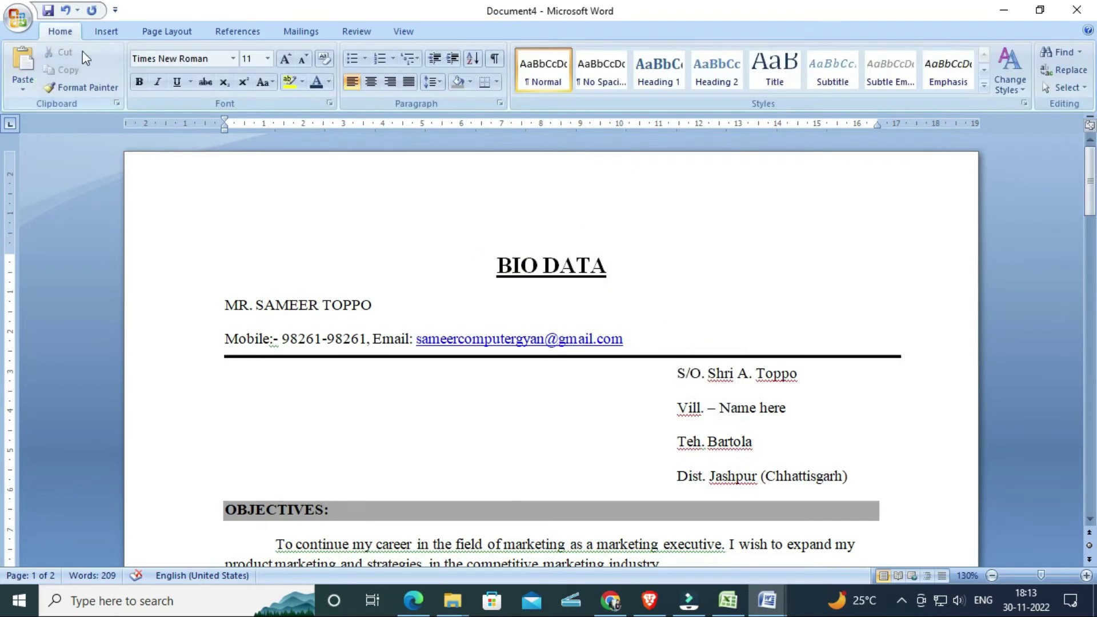
Step: Insert the portrait JPG from the image folder on the Desktop
click(105, 32)
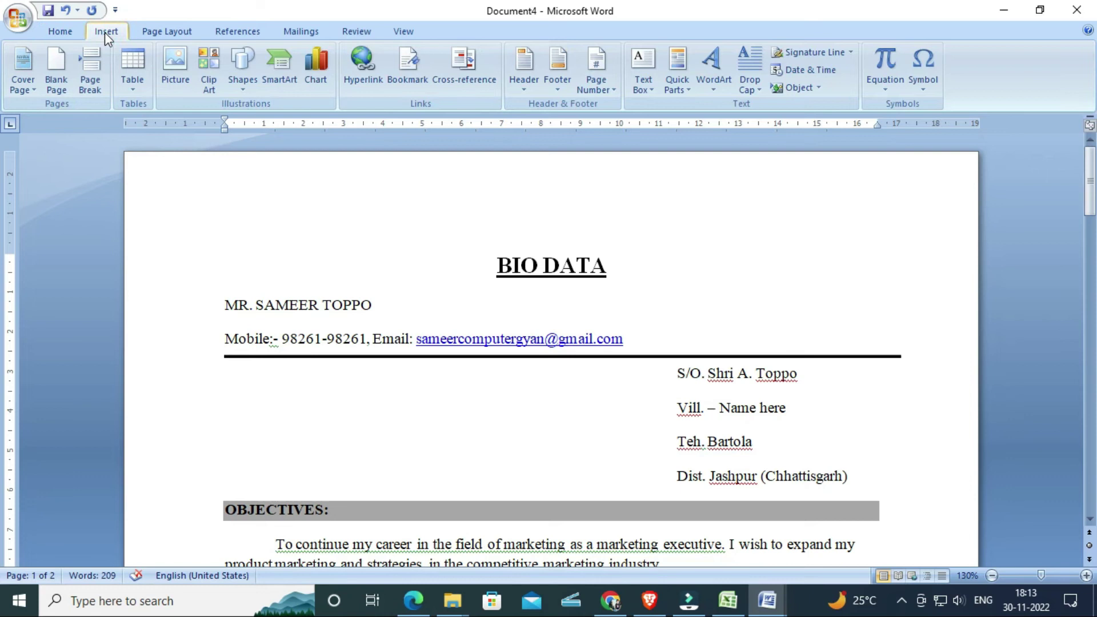
click(174, 77)
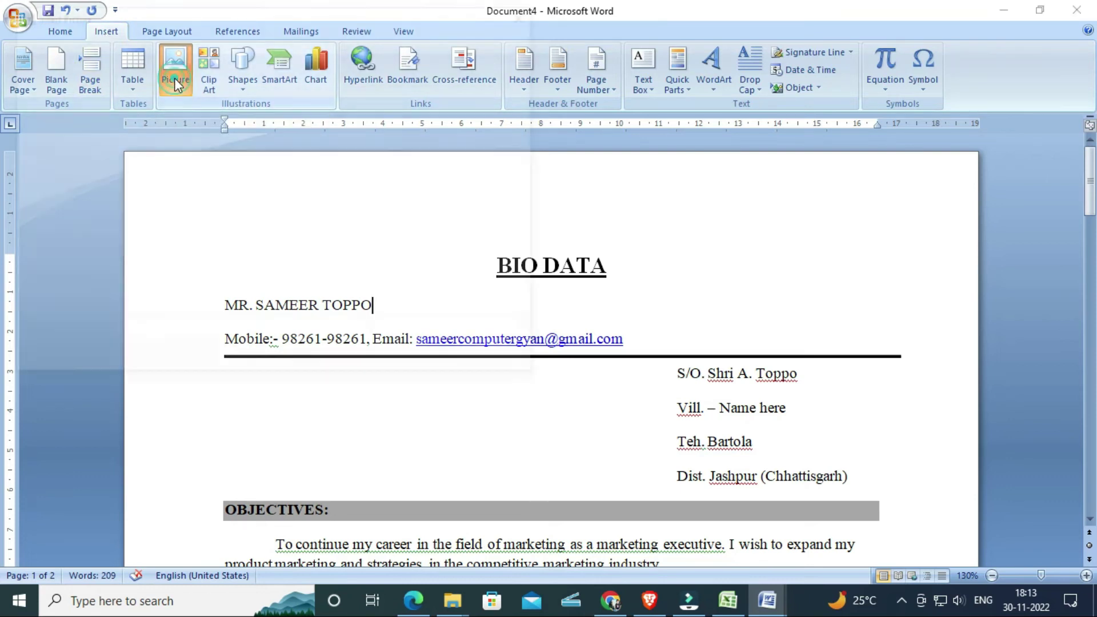
scroll(117, 216, up, 1)
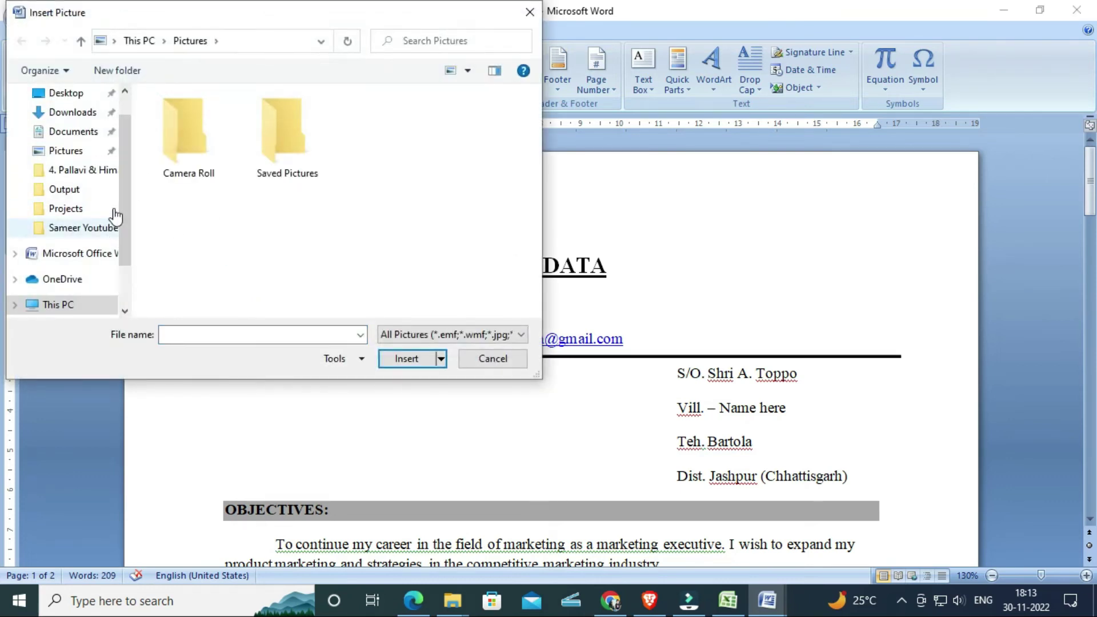
scroll(117, 211, up, 1)
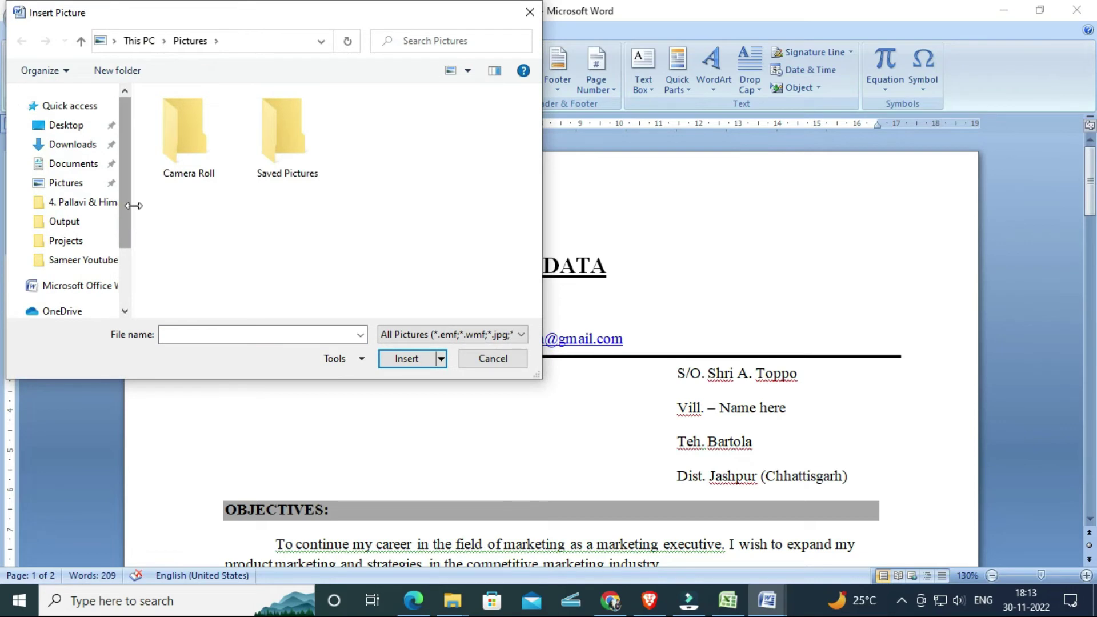
click(71, 125)
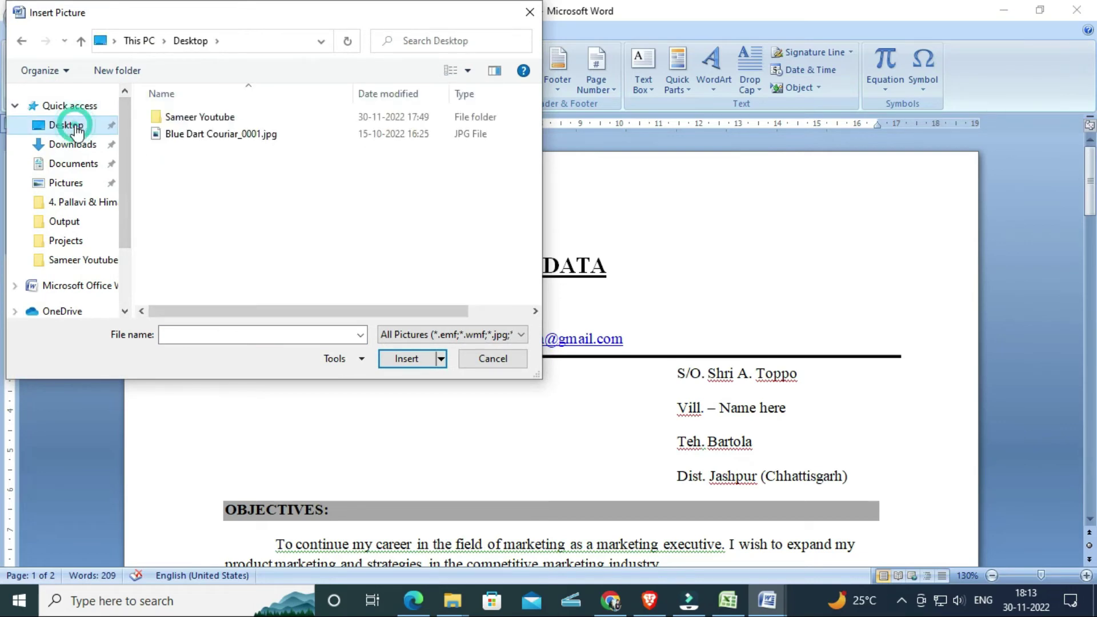
double_click(222, 123)
scroll(297, 200, down, 3)
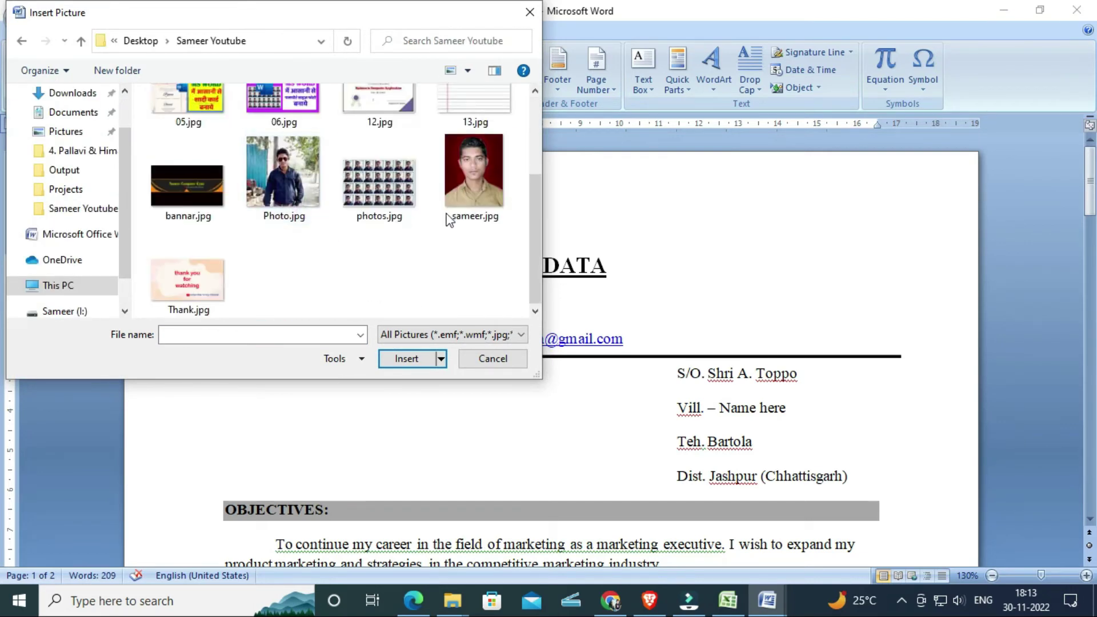
click(471, 172)
click(405, 358)
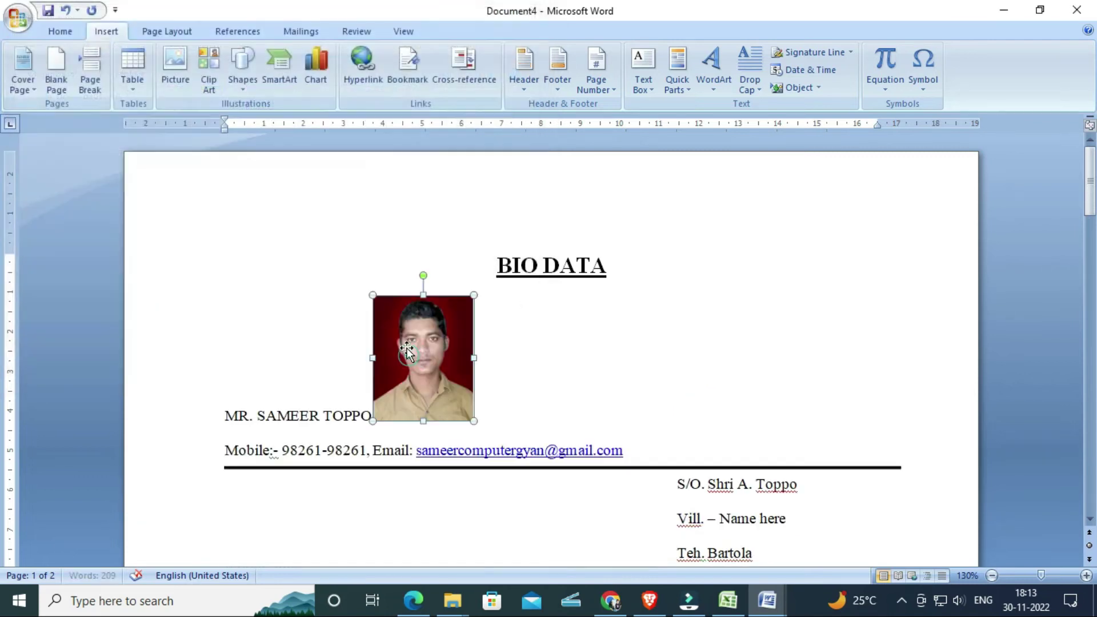
Step: Set the photo to Behind Text, move it to the top right and shrink it to about 2.68 × 2.16 cm
scroll(417, 272, down, 1)
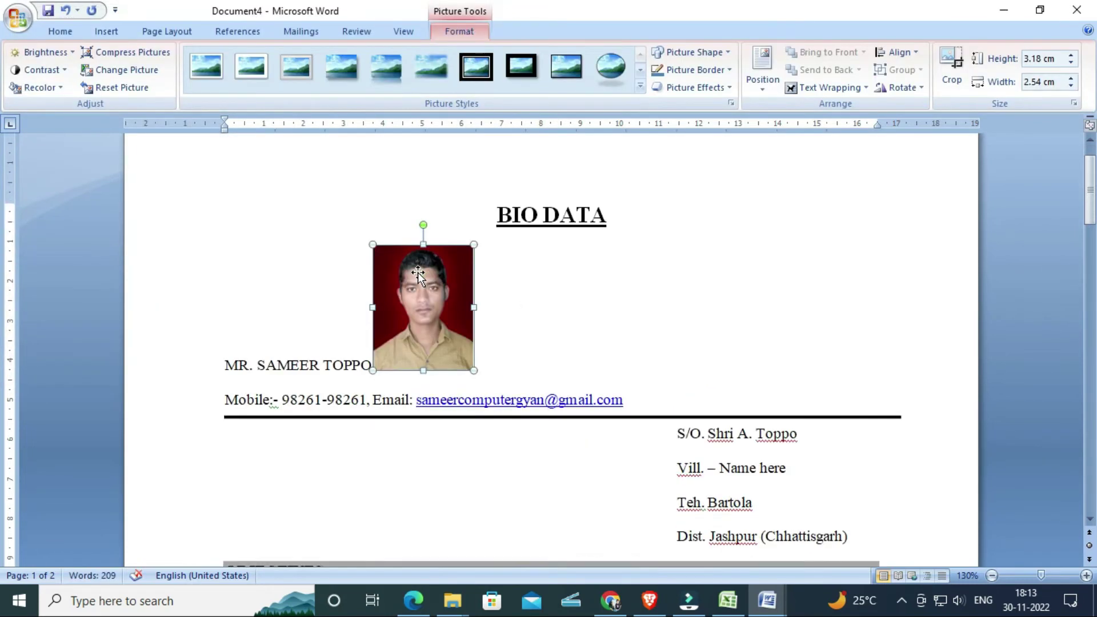
scroll(406, 260, down, 1)
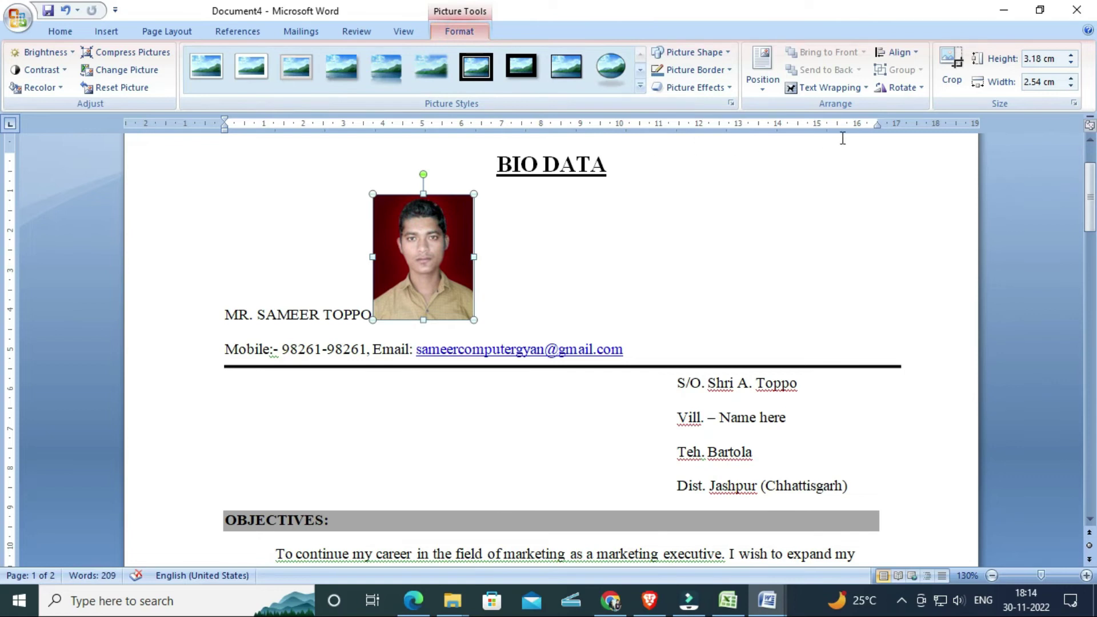
click(865, 90)
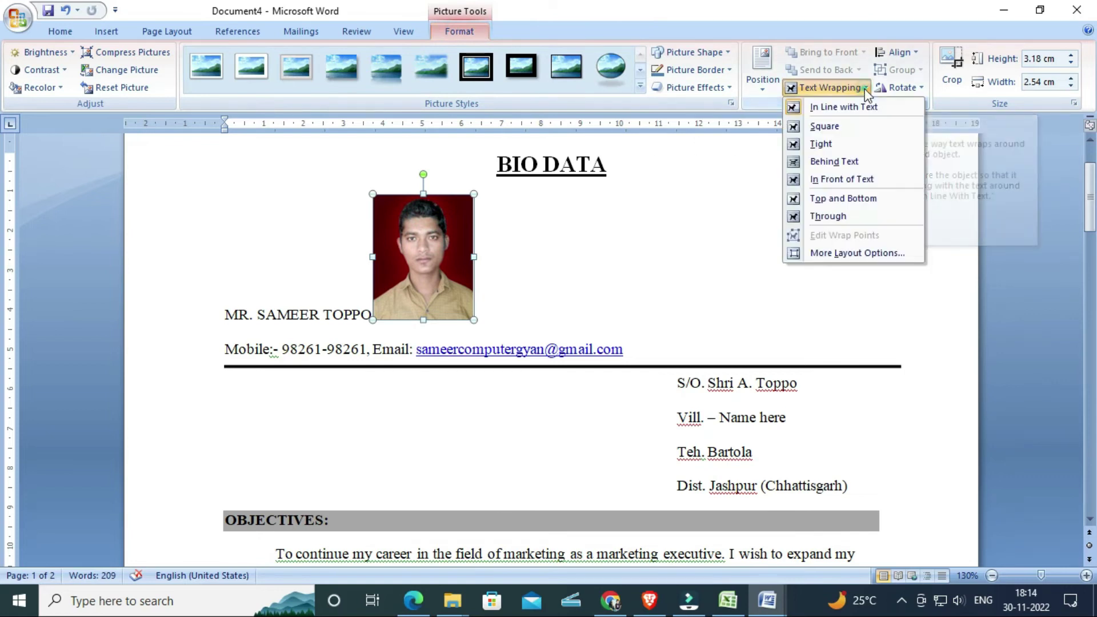
click(834, 162)
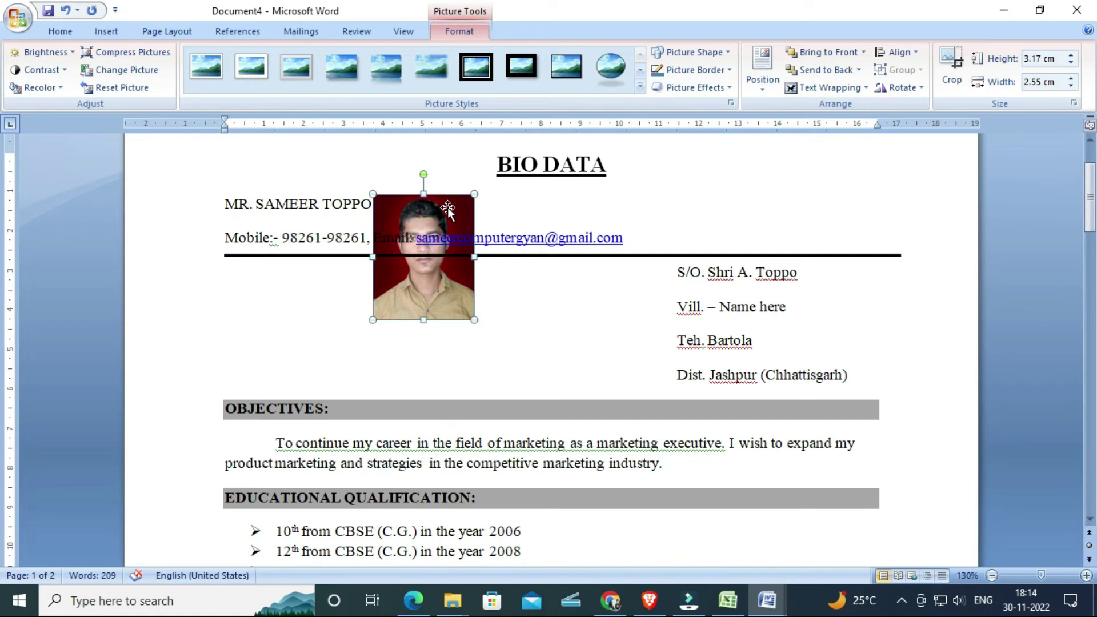
drag(456, 214, 814, 150)
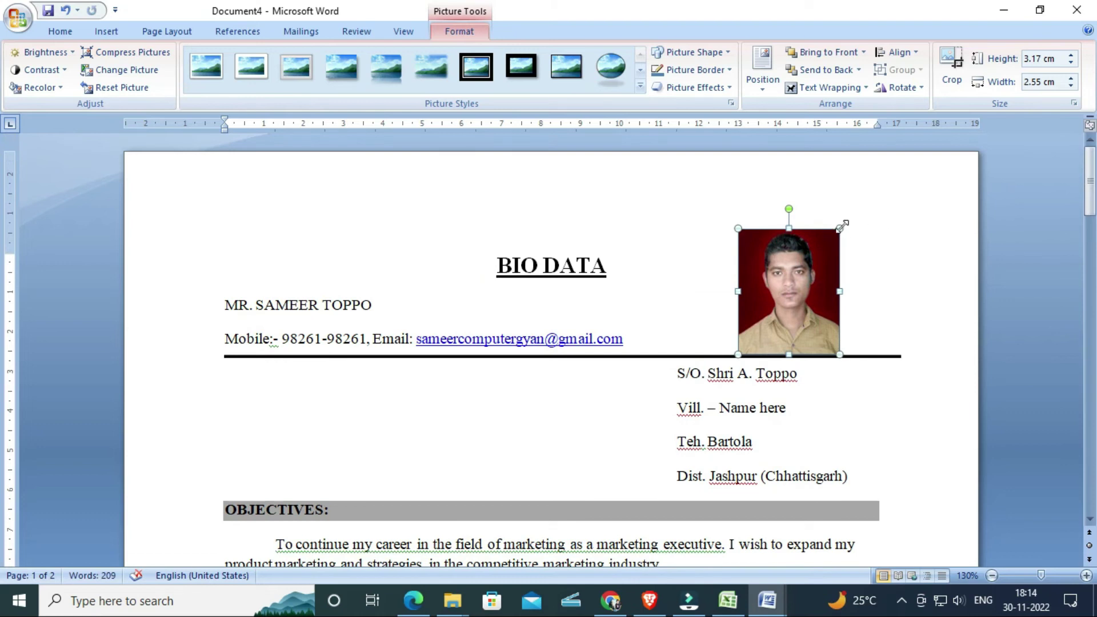
drag(840, 228, 824, 248)
drag(782, 334, 793, 334)
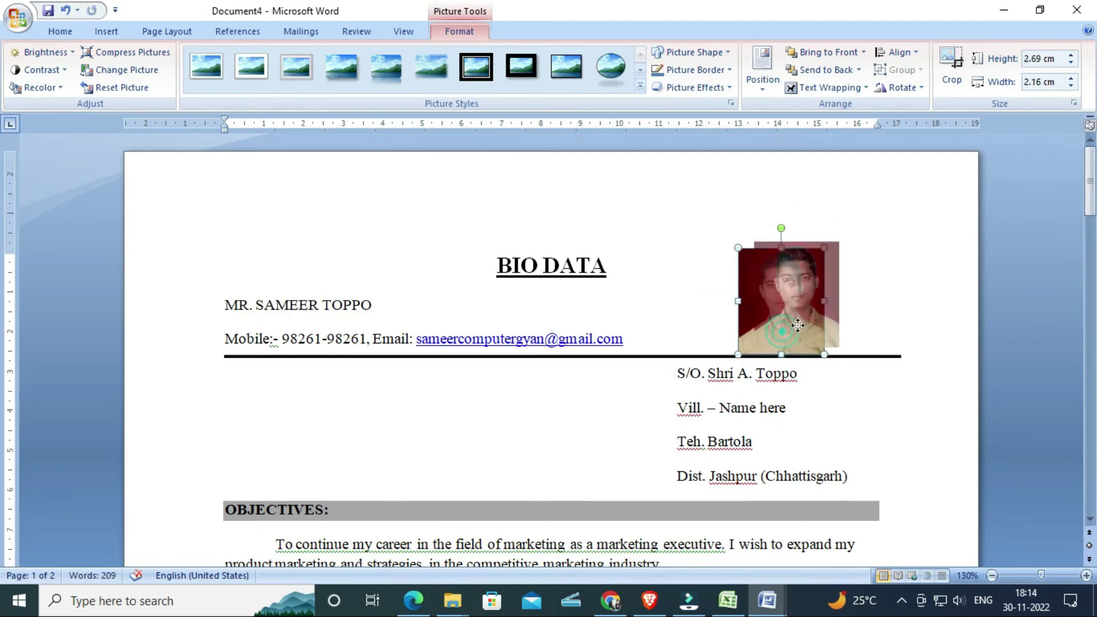
click(889, 379)
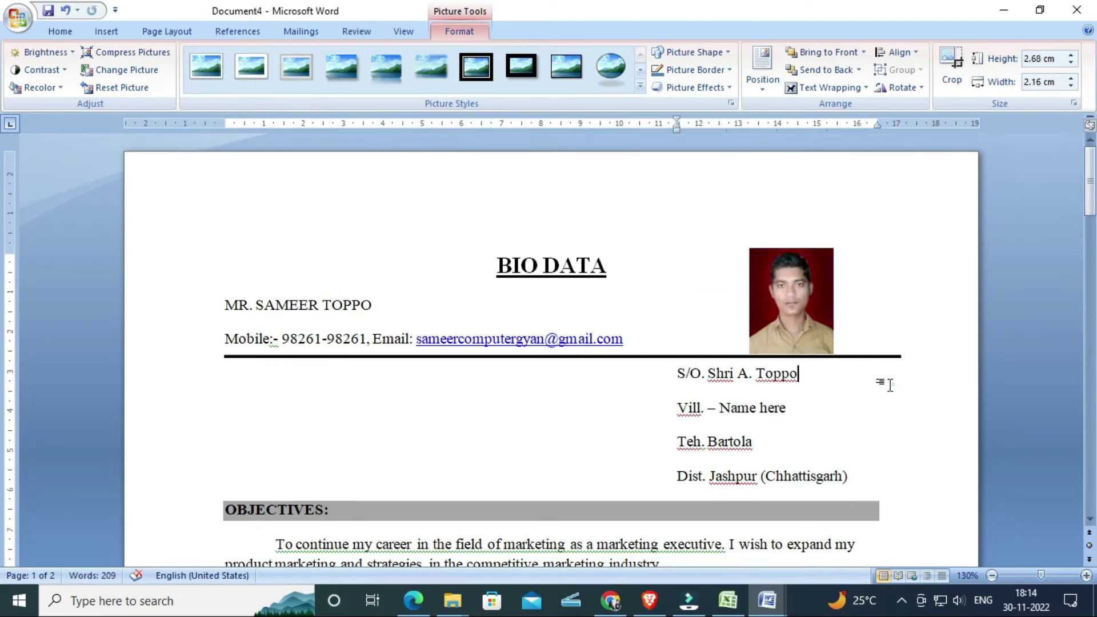
click(586, 193)
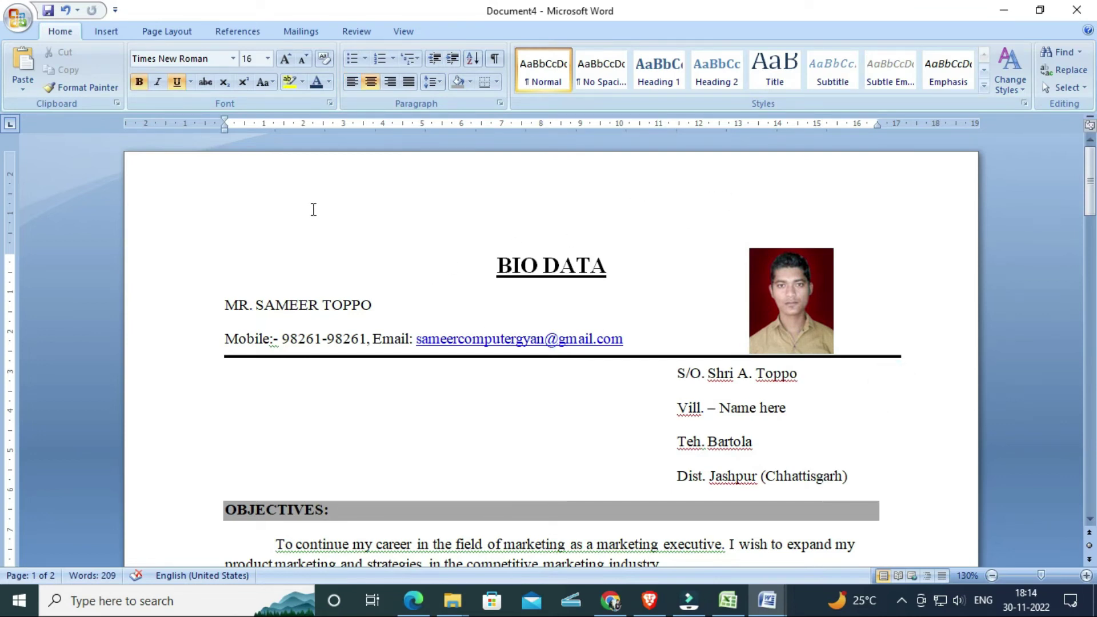
scroll(341, 242, down, 9)
scroll(420, 244, up, 7)
Step: Draw a rectangle spanning the full width of page 1's top edge
scroll(418, 229, up, 2)
click(418, 230)
click(115, 32)
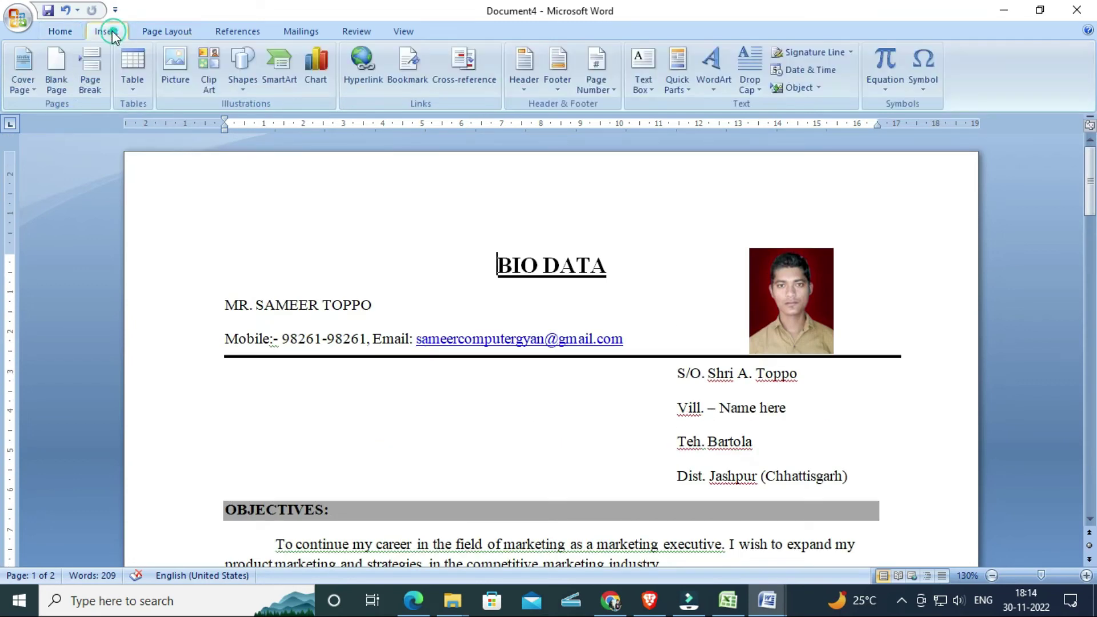
click(239, 91)
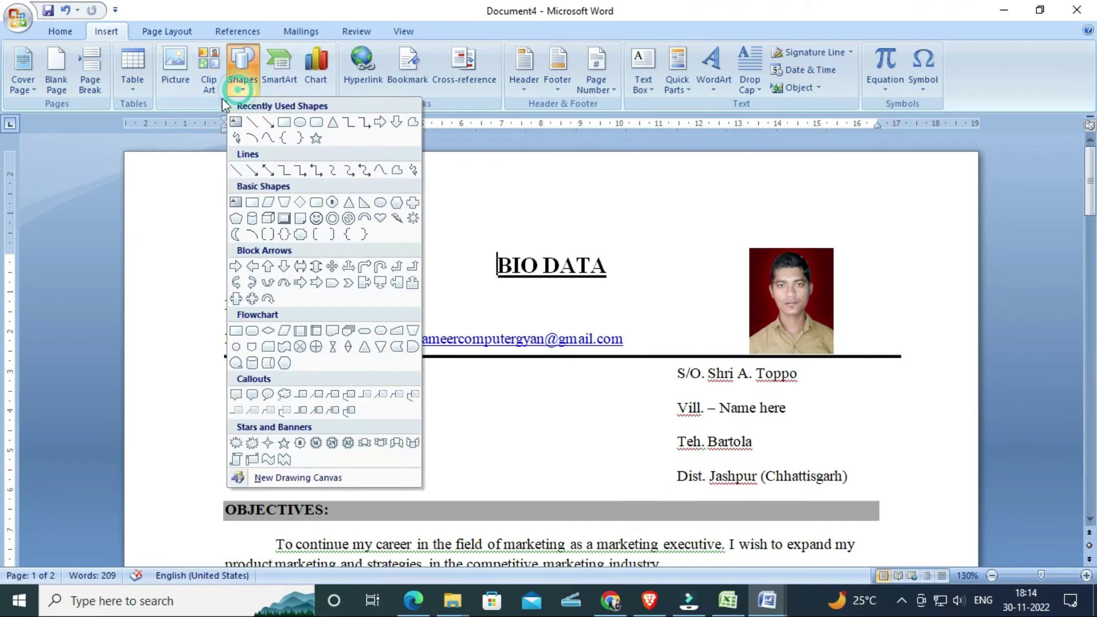
click(285, 122)
mouse_move(134, 156)
mouse_down()
mouse_move(1004, 228)
mouse_move(992, 223)
mouse_up()
drag(894, 217, 873, 204)
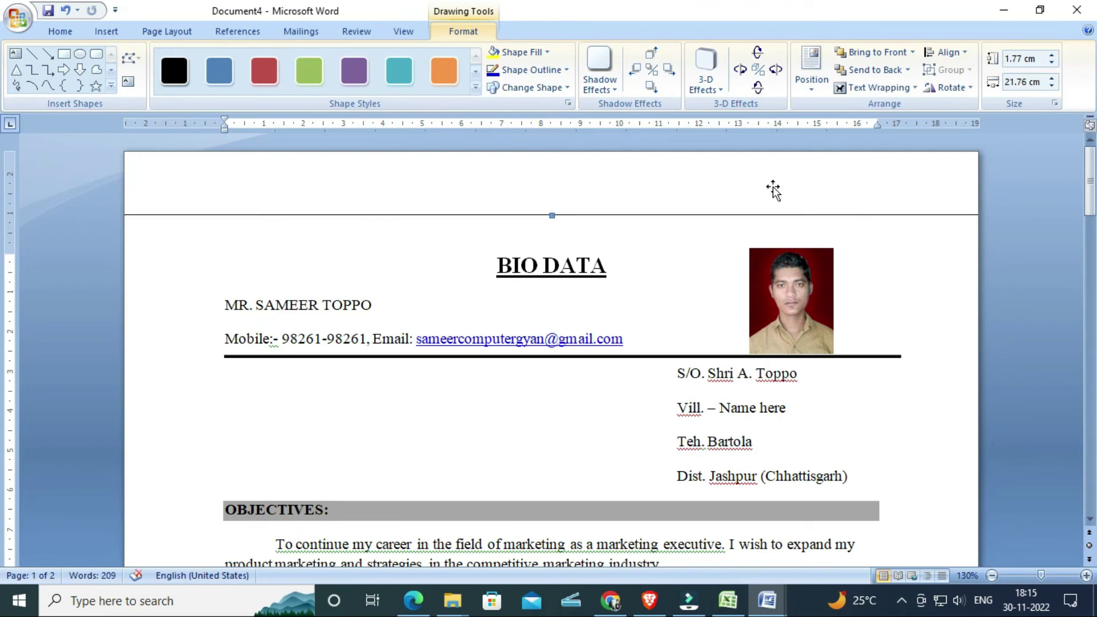
key(ctrl+Down)
key(ctrl+Down)
key(ctrl+Down)
key(ctrl+Down)
key(ctrl+Down)
key(ctrl+Down)
key(ctrl+Down)
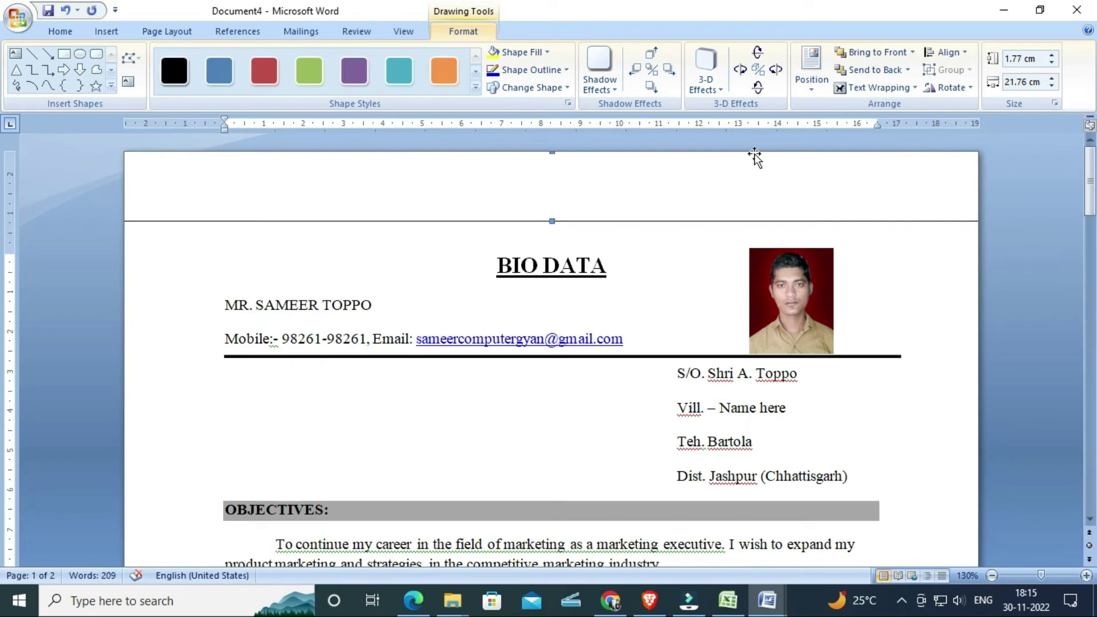
Step: Style the band with the green Horizontal Gradient - Accent 3 shape style
click(433, 78)
click(402, 80)
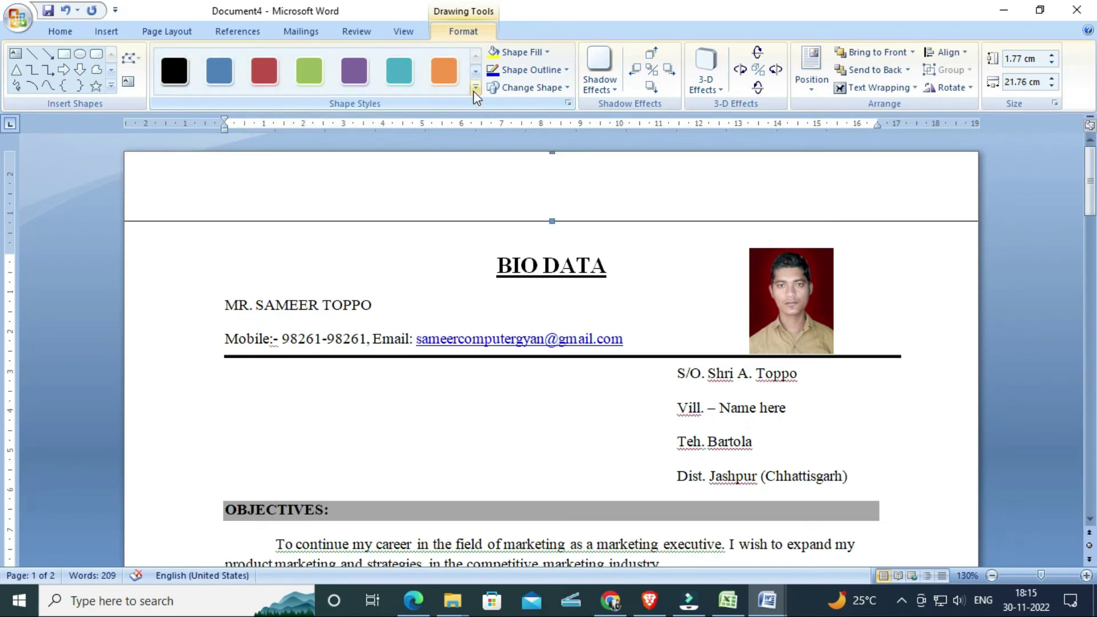
click(474, 89)
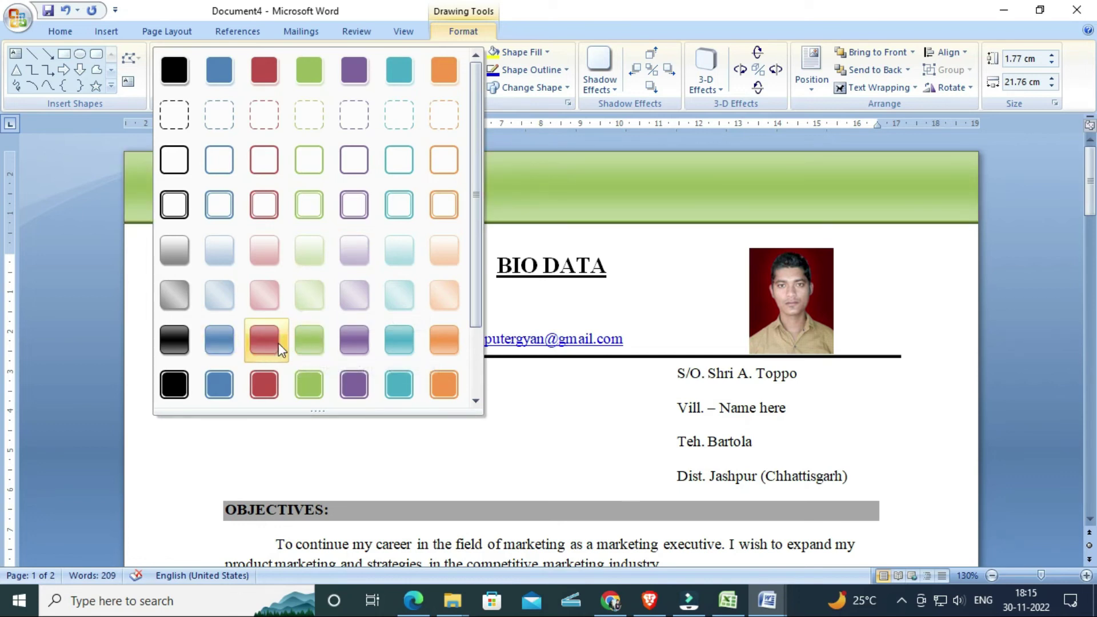
click(319, 339)
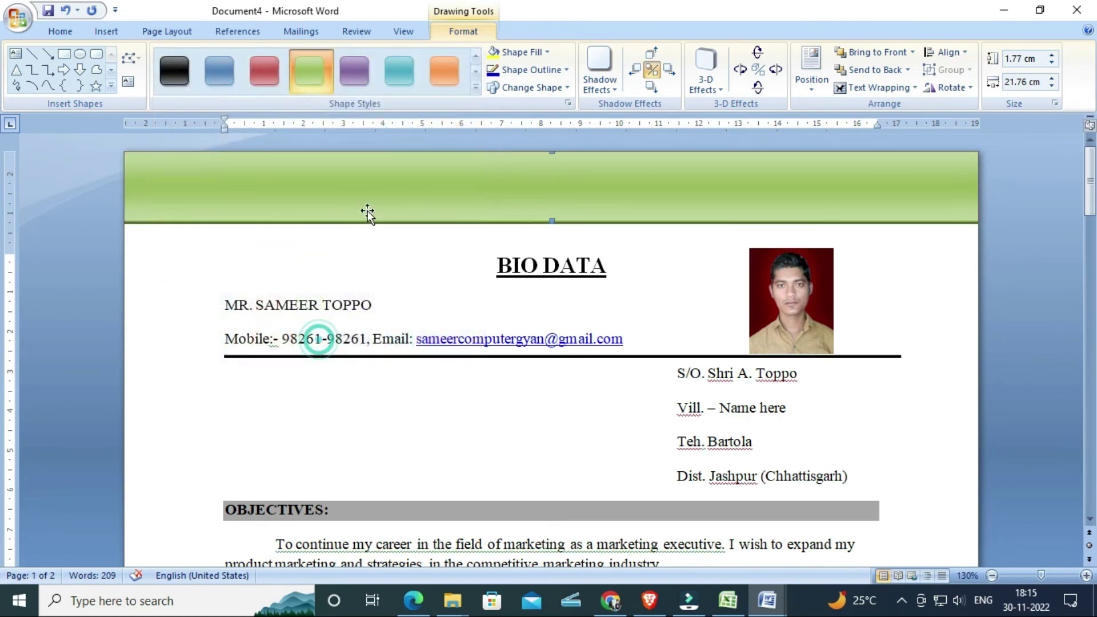
ctrl+scroll(370, 216, down, 2)
ctrl+scroll(369, 217, down, 1)
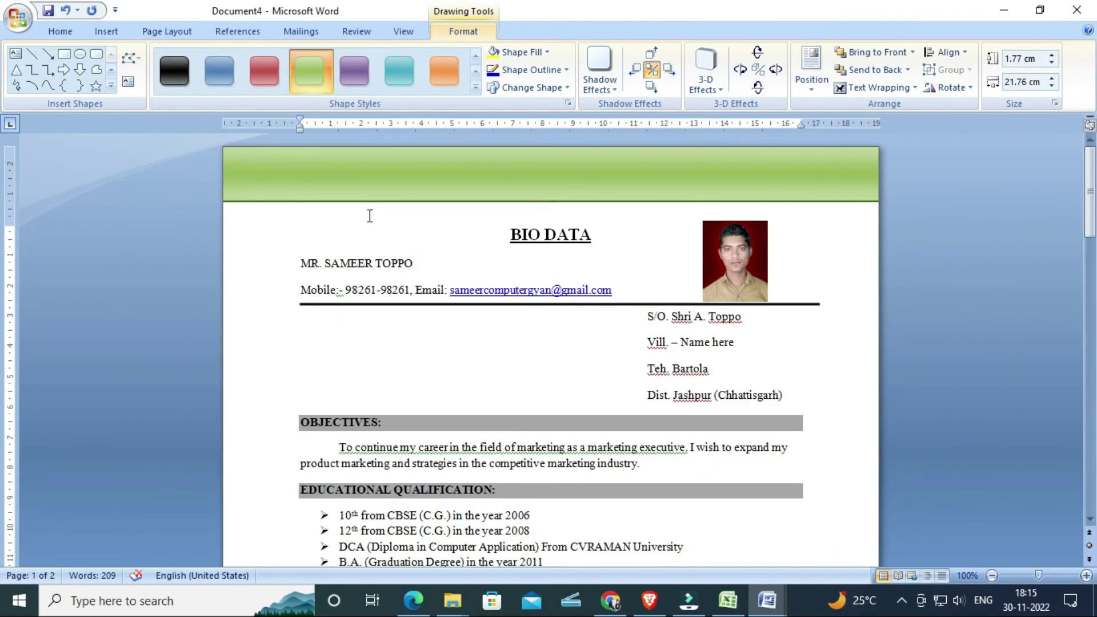
ctrl+scroll(370, 216, down, 1)
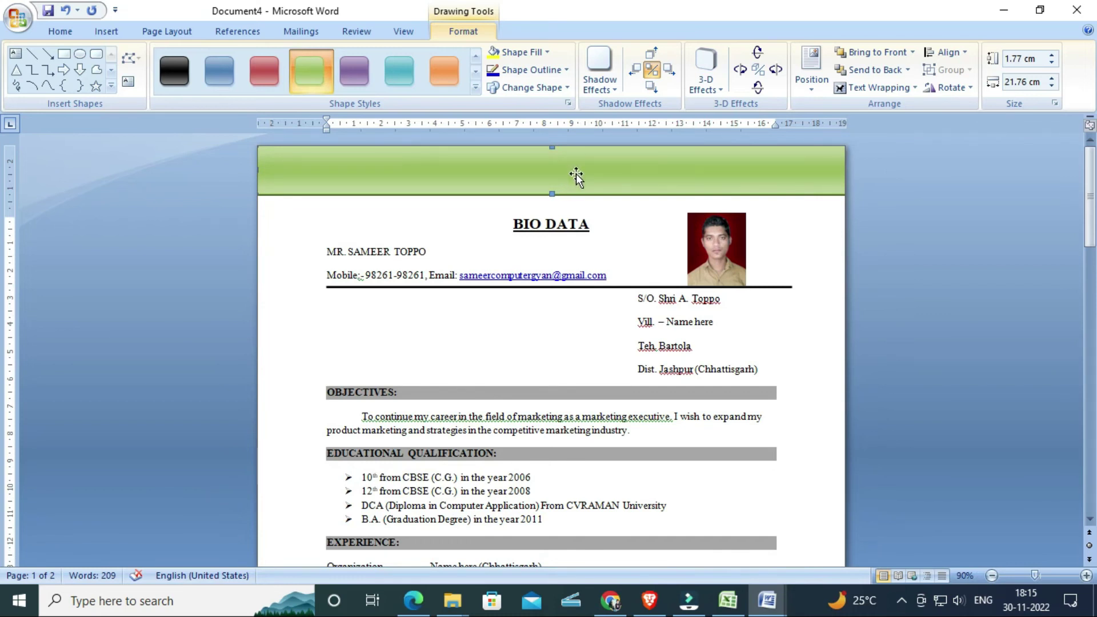
Step: Duplicate the green band with Ctrl+D and drag the copy to the top edge of page 2
scroll(527, 421, down, 4)
scroll(527, 422, down, 3)
scroll(527, 422, down, 3)
scroll(527, 422, down, 1)
scroll(527, 422, up, 4)
scroll(528, 414, up, 5)
scroll(529, 411, up, 2)
key(ctrl+d)
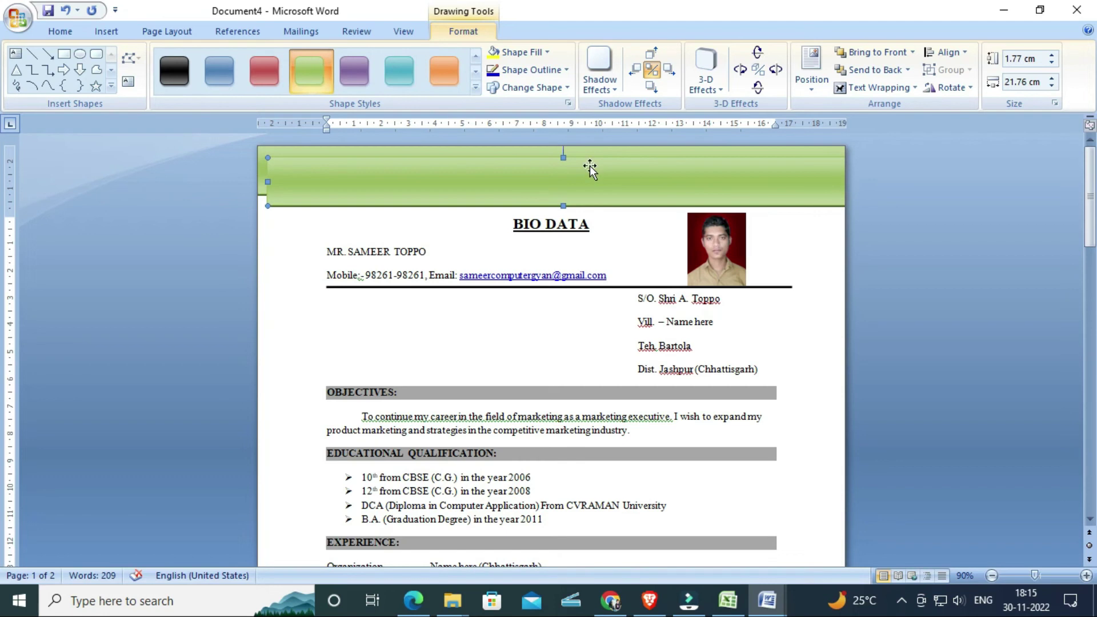
drag(600, 180, 588, 505)
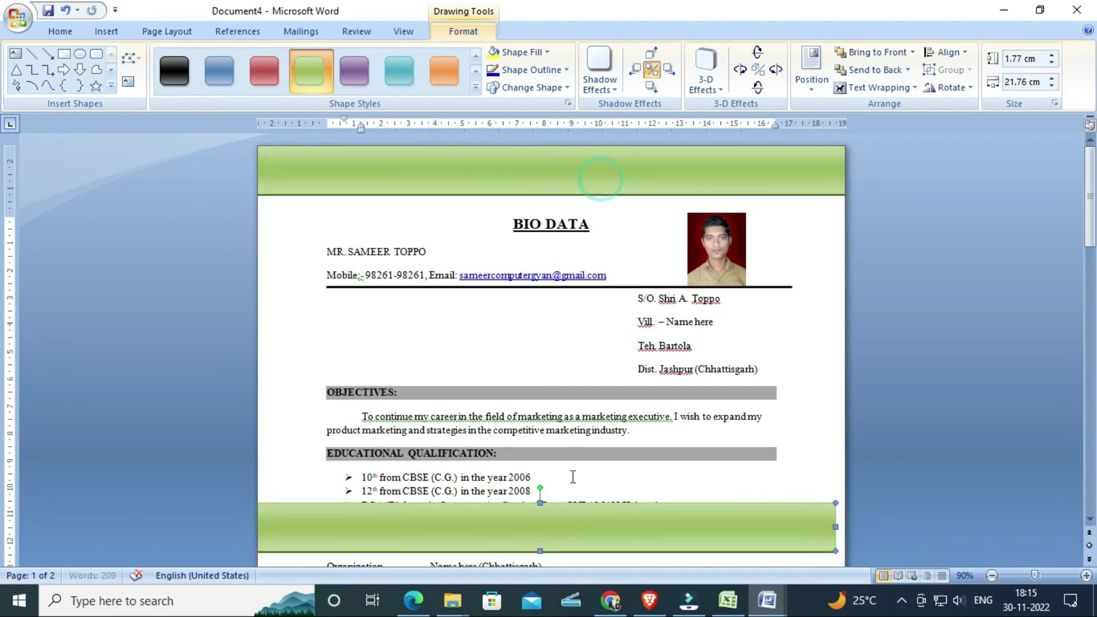
scroll(559, 314, down, 2)
scroll(560, 314, down, 4)
scroll(559, 313, down, 1)
mouse_move(618, 154)
mouse_down()
mouse_move(602, 451)
mouse_move(609, 418)
mouse_up()
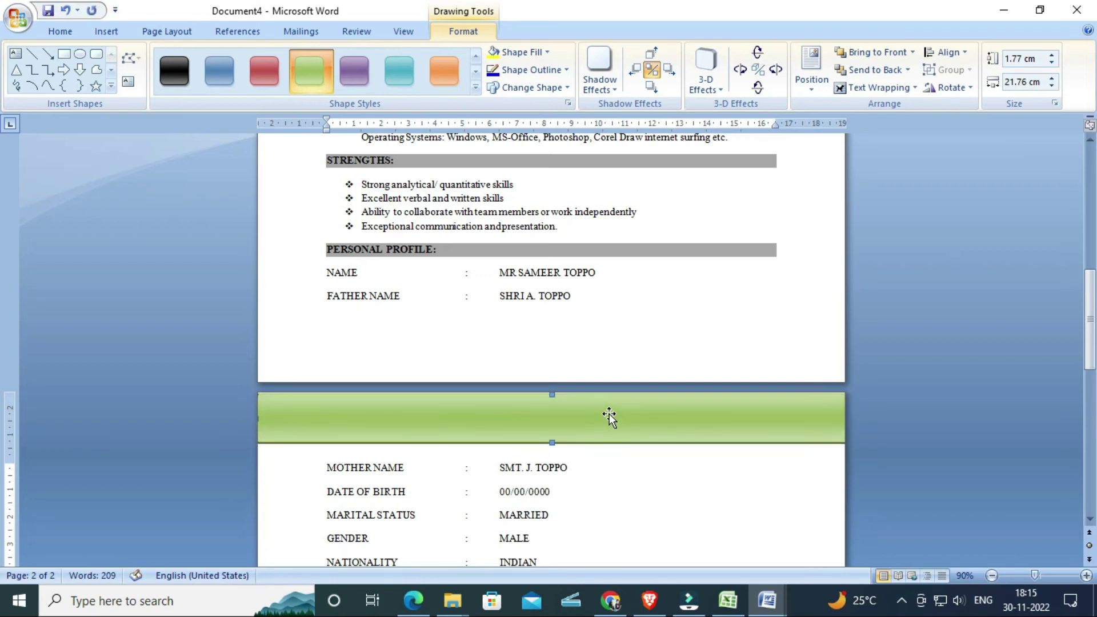
scroll(611, 414, up, 5)
scroll(616, 411, up, 5)
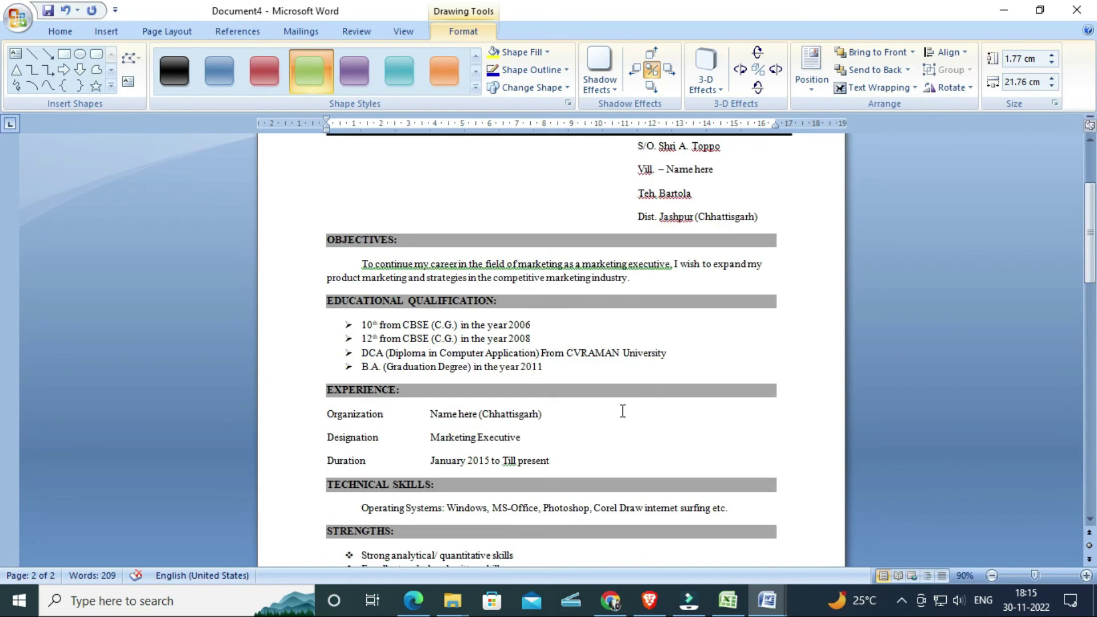
scroll(620, 411, up, 5)
Step: Draw a tall, narrow rectangle about 0.33 cm wide down page 1's left margin
click(417, 223)
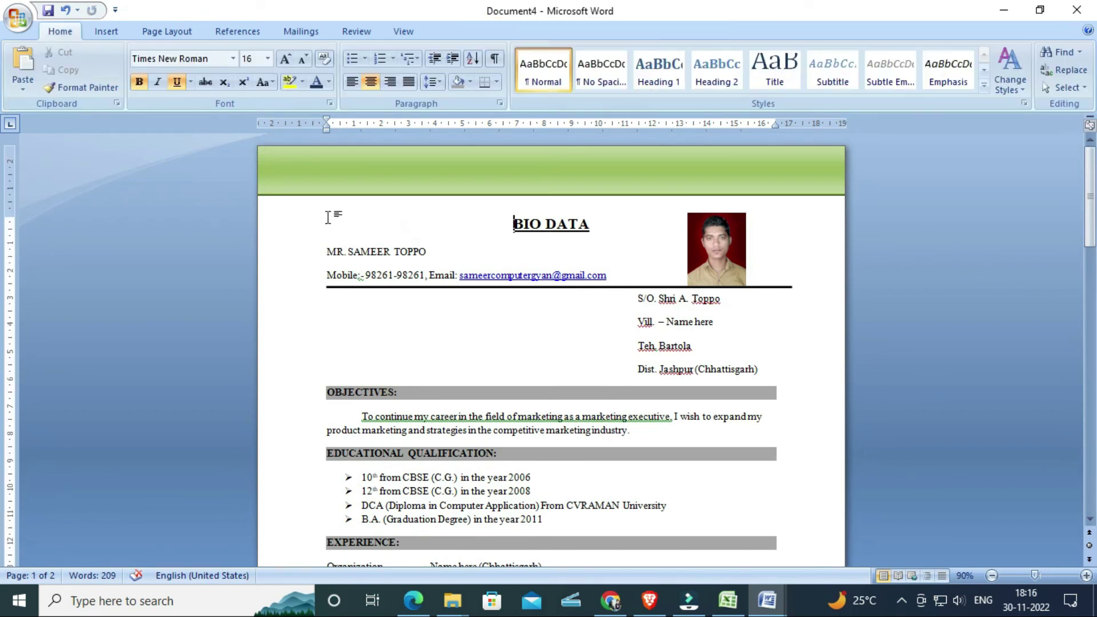
click(111, 32)
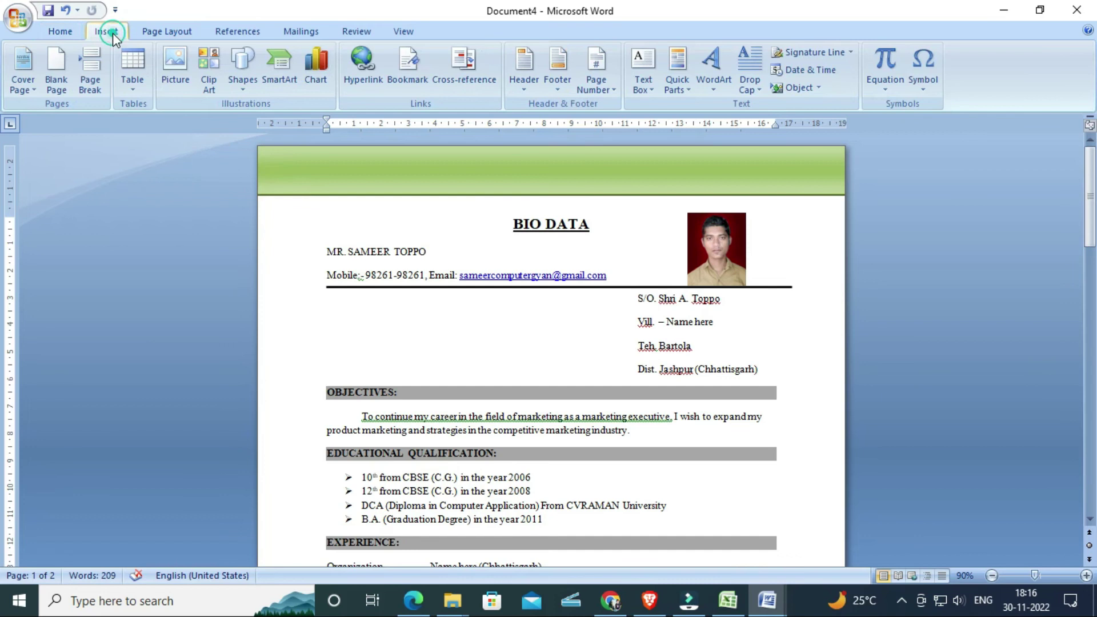
click(239, 87)
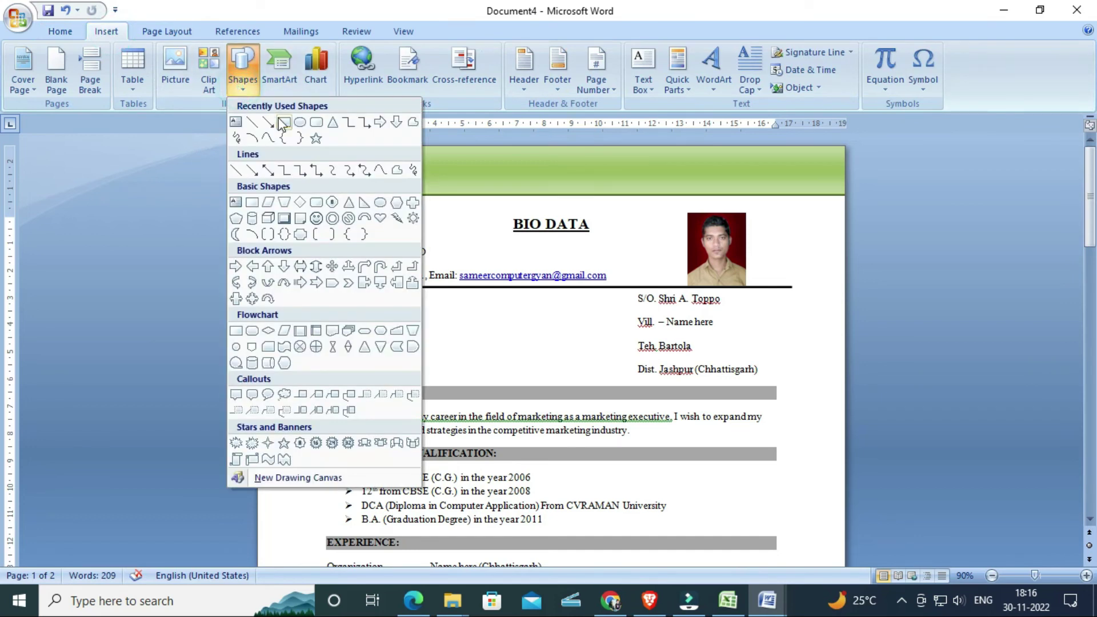
click(283, 122)
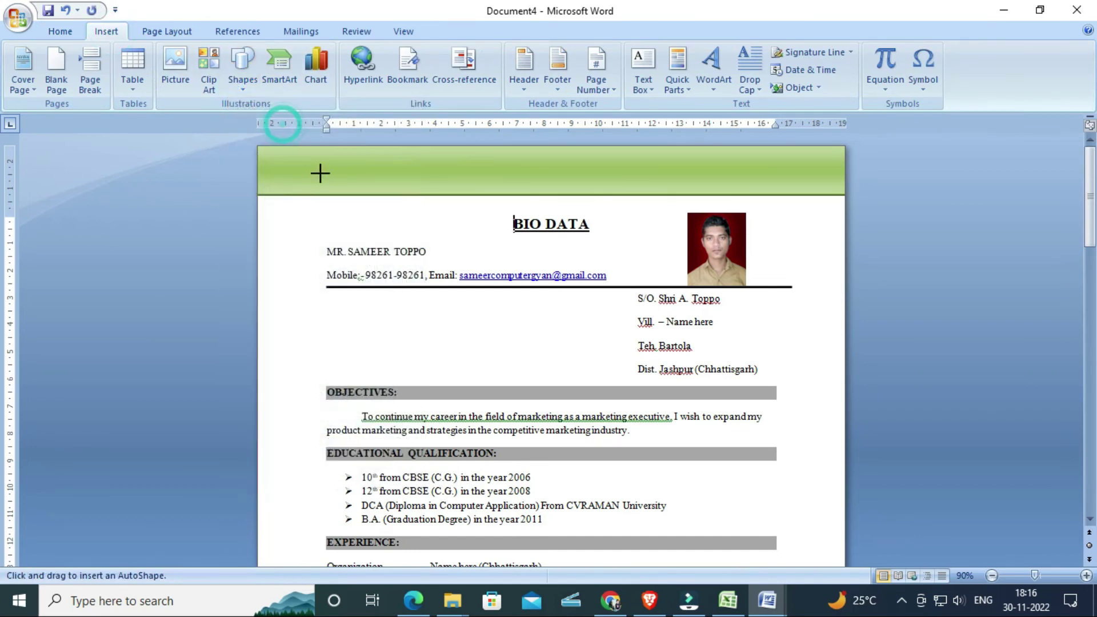
drag(292, 148, 331, 528)
scroll(331, 529, down, 5)
scroll(315, 508, down, 5)
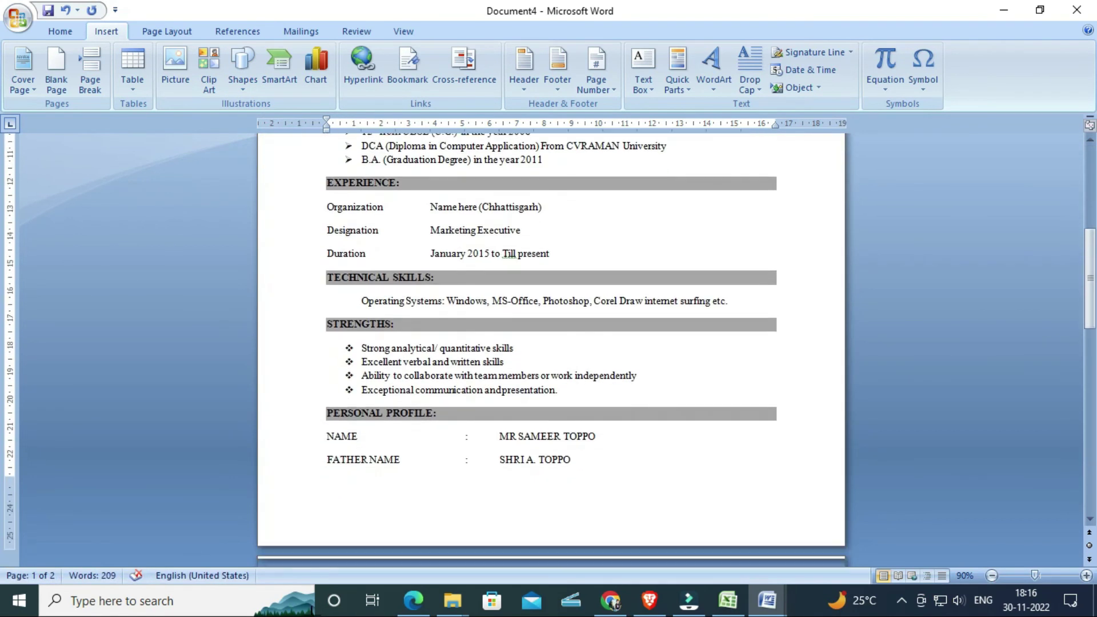
scroll(302, 490, down, 10)
drag(308, 424, 311, 423)
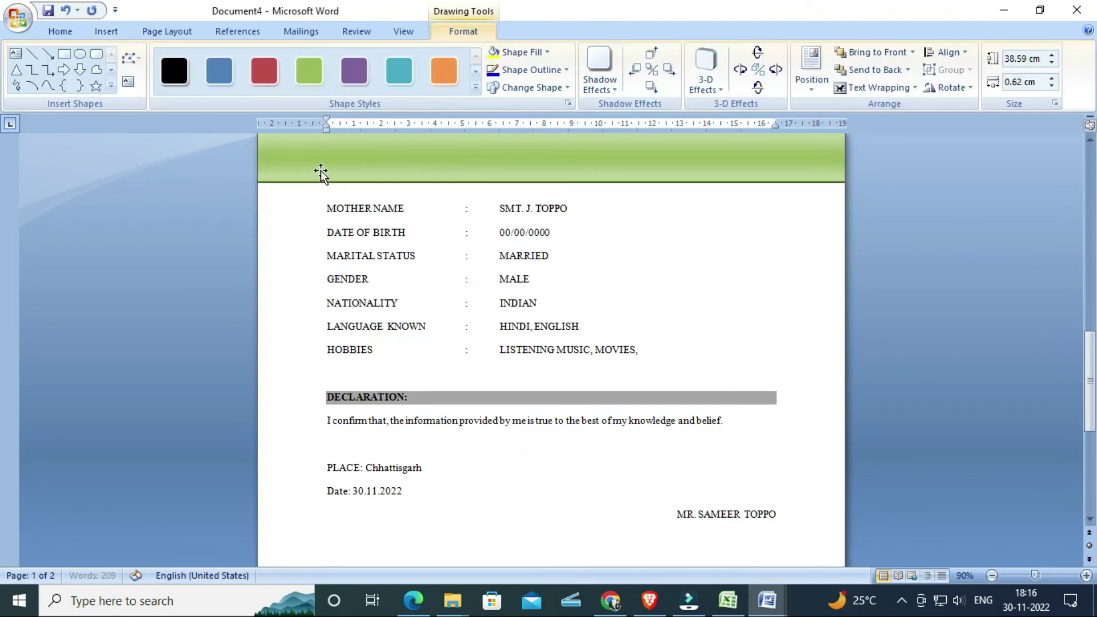
scroll(315, 172, up, 3)
scroll(311, 255, up, 6)
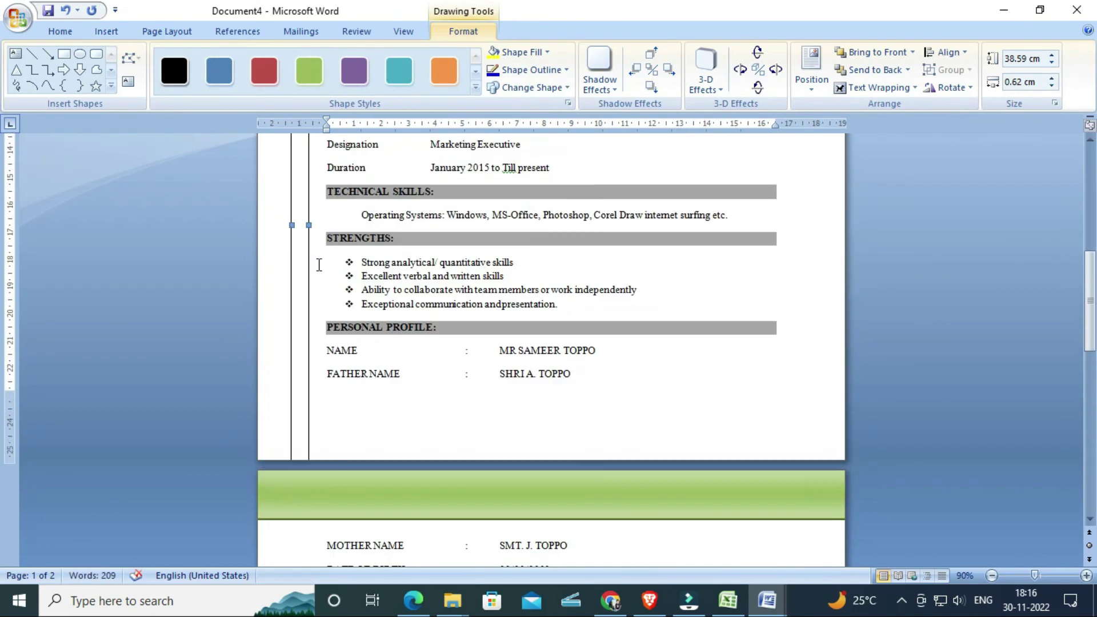
scroll(320, 281, up, 3)
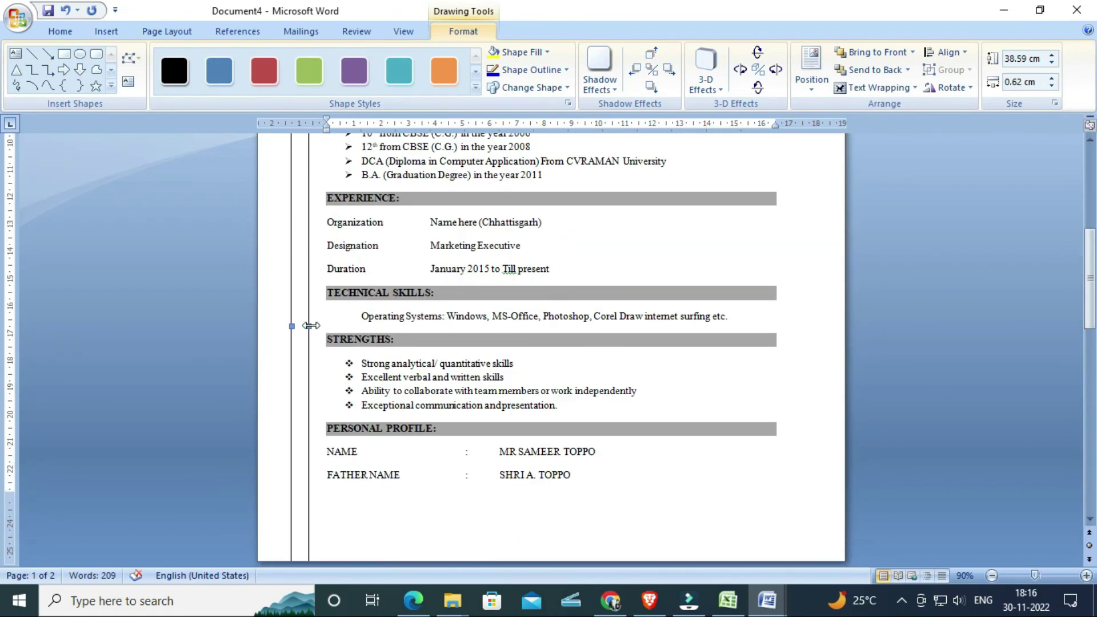
drag(303, 326, 300, 325)
scroll(380, 360, up, 6)
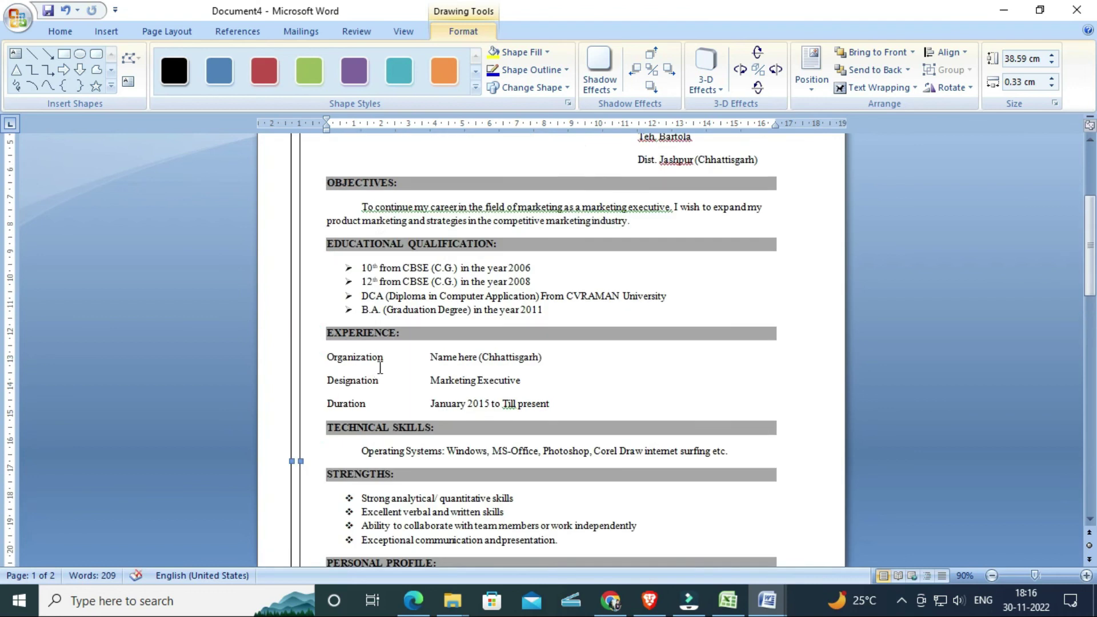
scroll(380, 359, up, 4)
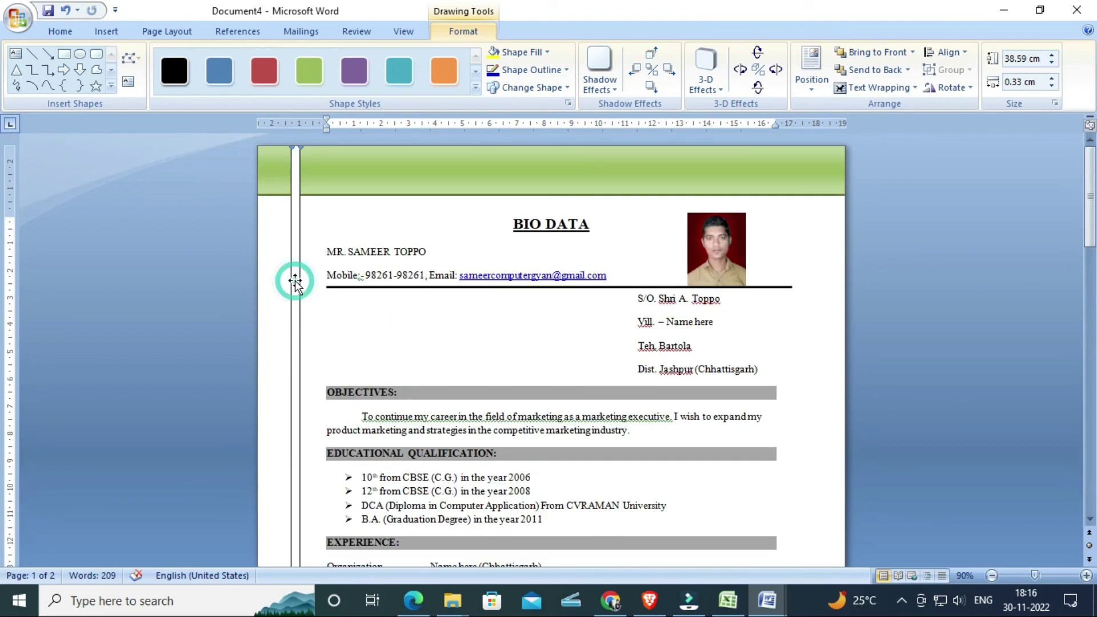
Step: Duplicate the margin rectangle with Ctrl+D and align the copy along page 2's left margin
key(ctrl+d)
scroll(298, 285, down, 4)
scroll(303, 283, down, 7)
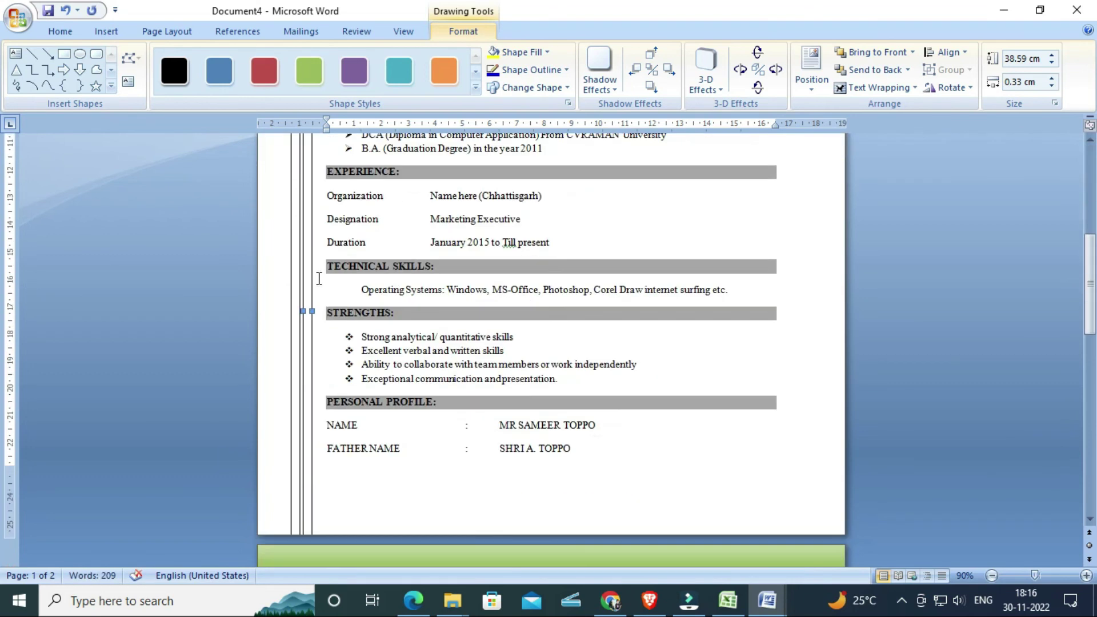
scroll(310, 281, down, 4)
drag(311, 282, 306, 283)
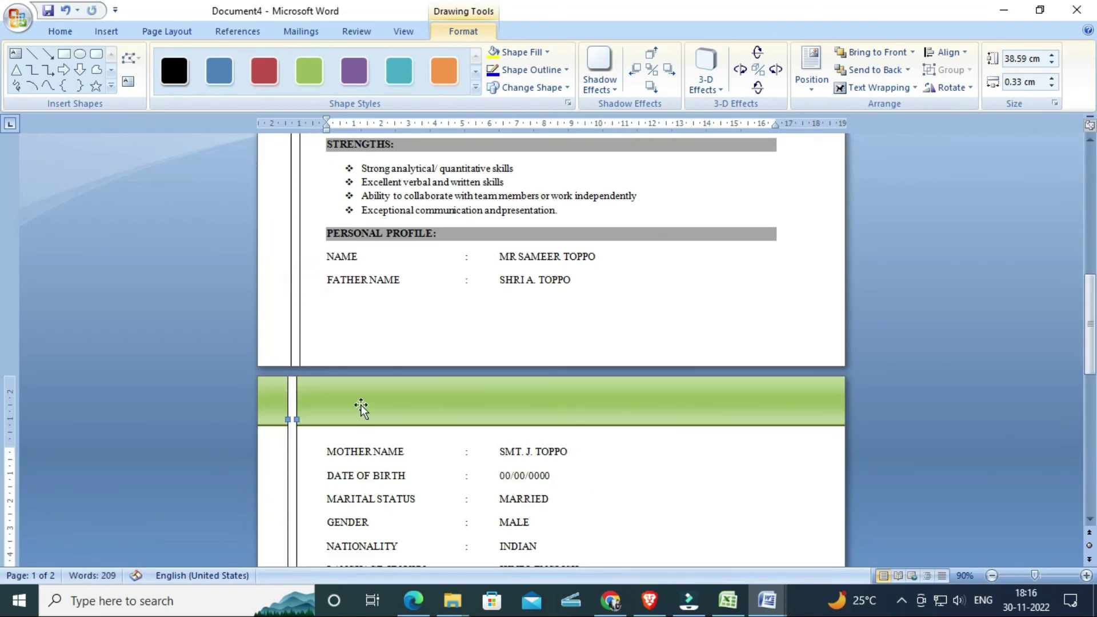
scroll(364, 400, down, 10)
drag(294, 330, 304, 520)
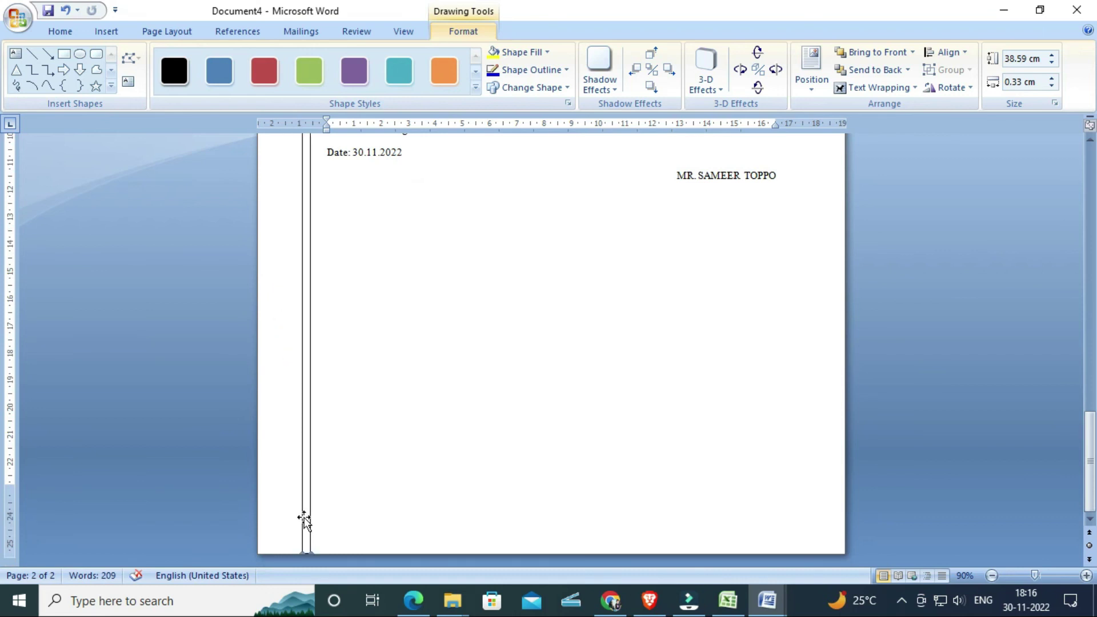
scroll(439, 439, up, 3)
scroll(445, 436, up, 10)
scroll(446, 435, up, 3)
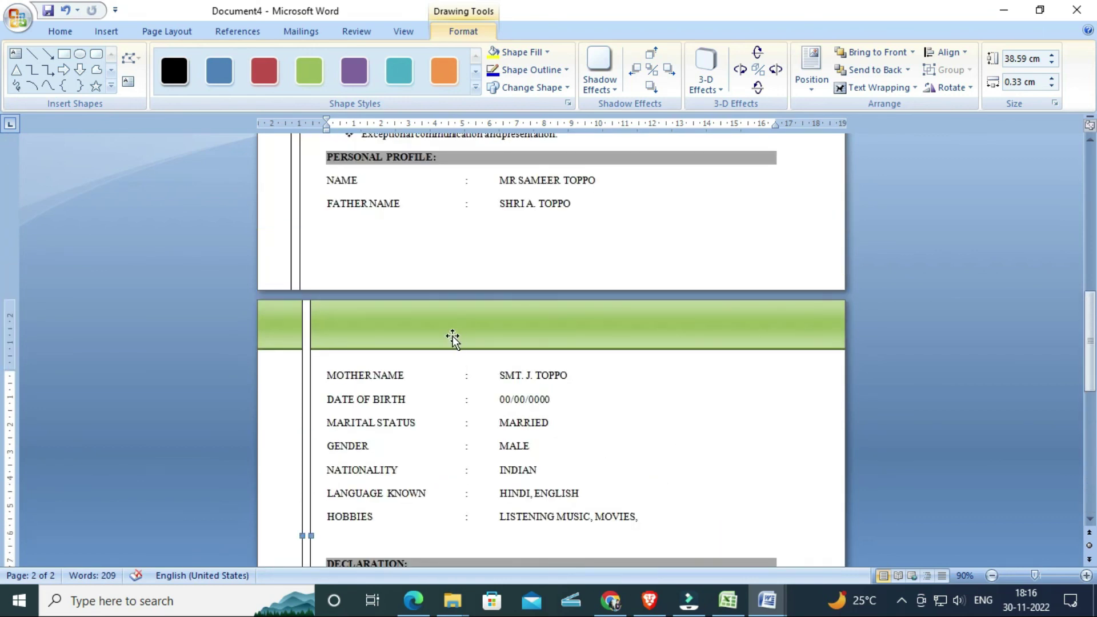
key(ctrl+Left)
key(ctrl+Left)
key(ctrl+Left)
key(ctrl+Left)
key(ctrl+Left)
key(ctrl+Left)
key(ctrl+Left)
key(ctrl+Left)
key(ctrl+Left)
key(ctrl+Left)
key(ctrl+Left)
key(ctrl+Left)
key(ctrl+Left)
key(ctrl+Left)
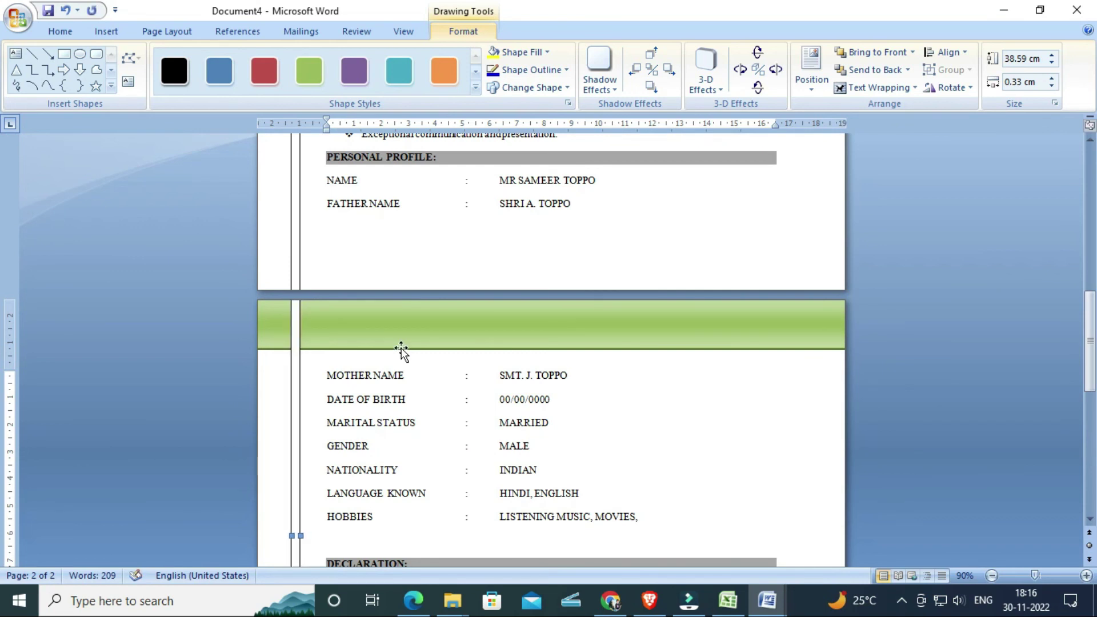
click(389, 327)
click(460, 421)
scroll(624, 327, up, 6)
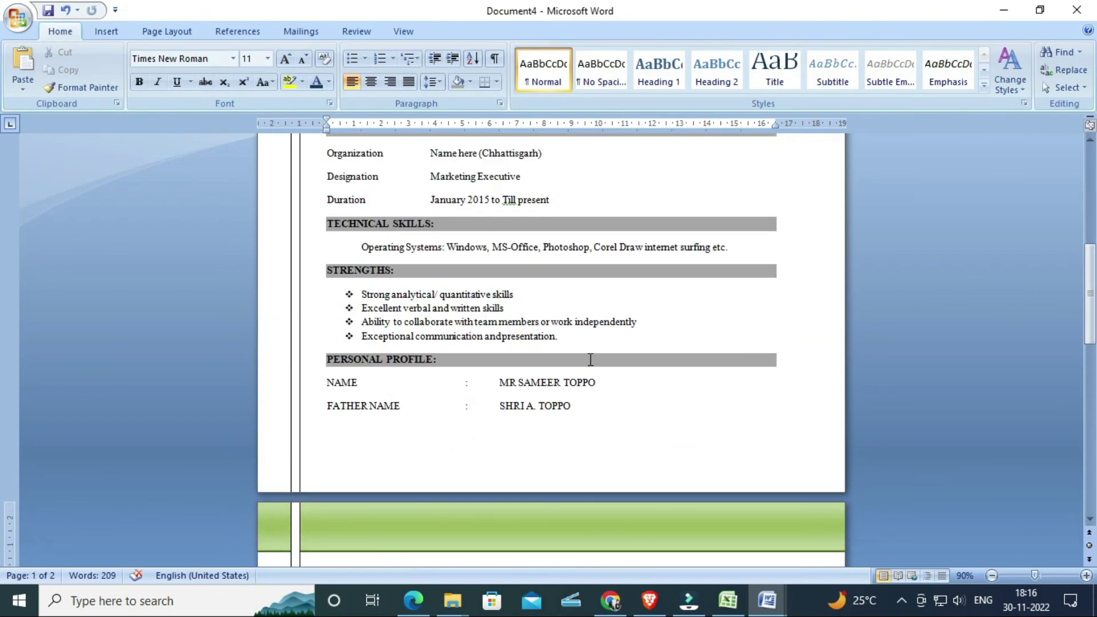
Step: Set the whole document's line spacing to 1.5
click(589, 341)
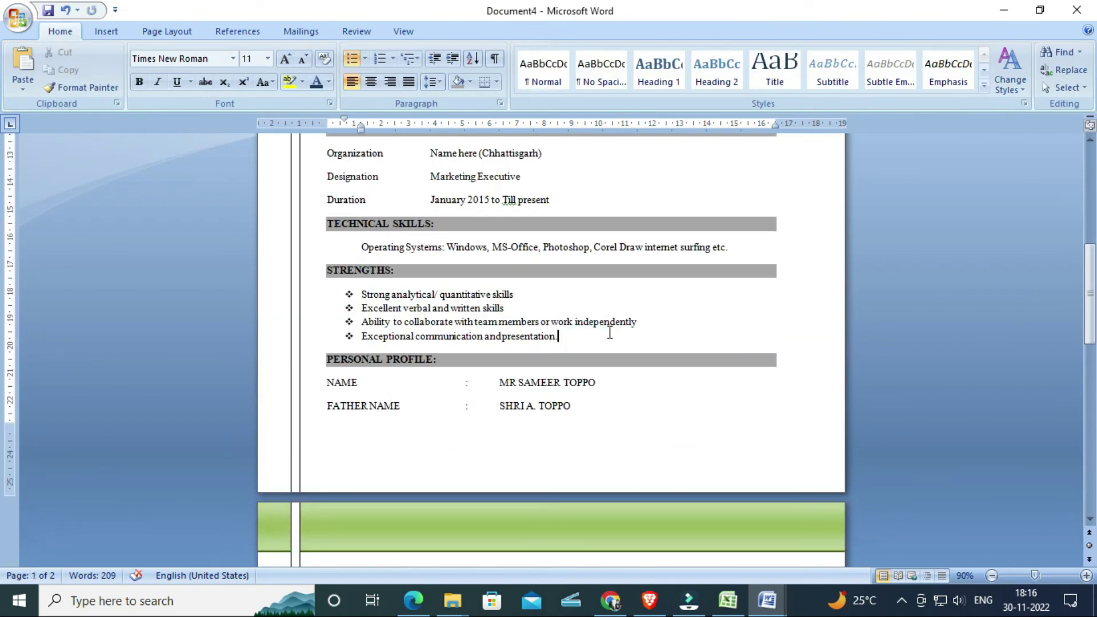
scroll(610, 333, up, 8)
scroll(602, 341, up, 3)
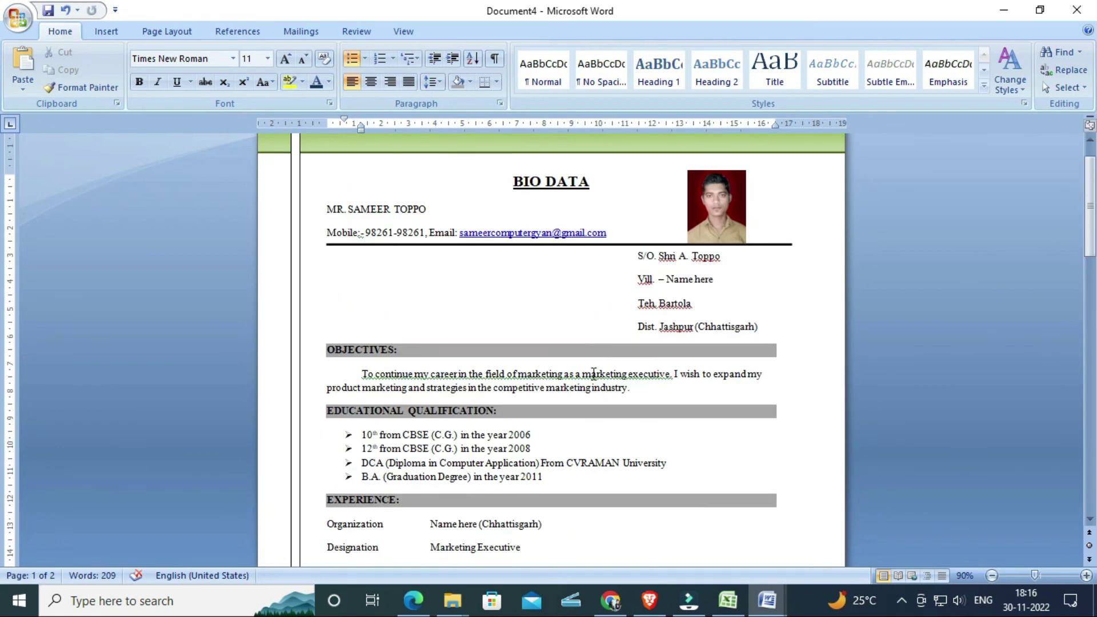
key(ctrl+a)
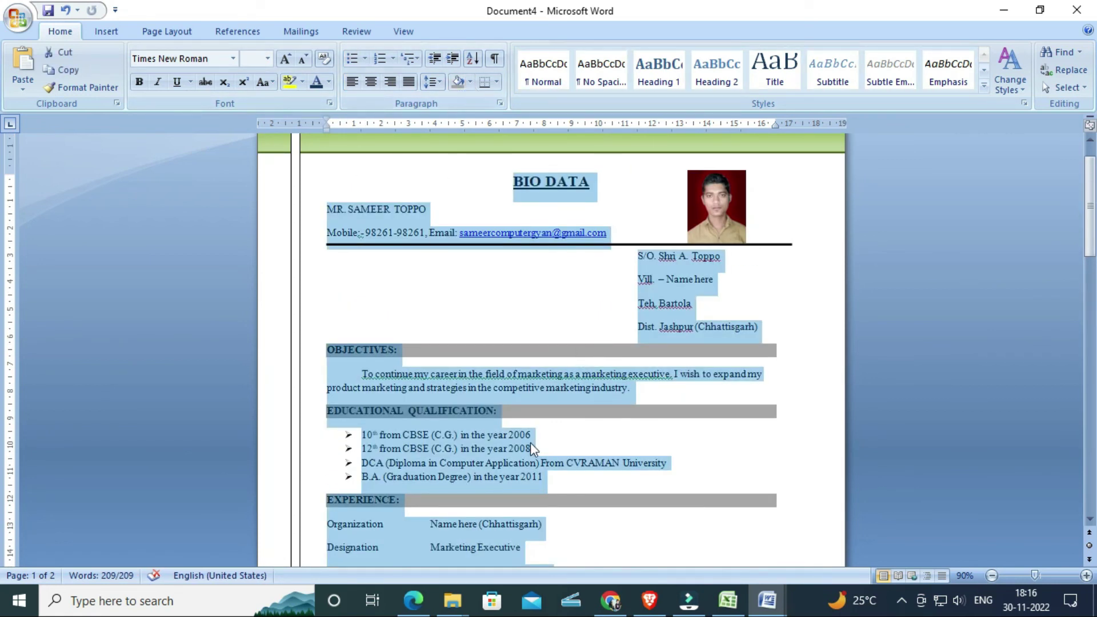
click(435, 81)
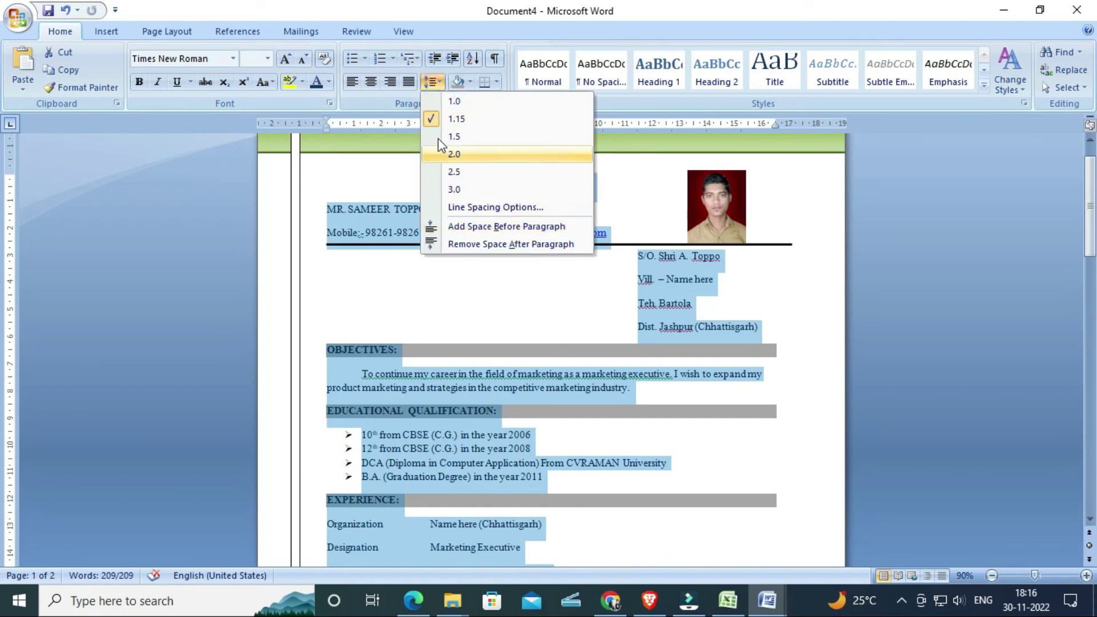
click(457, 136)
click(528, 330)
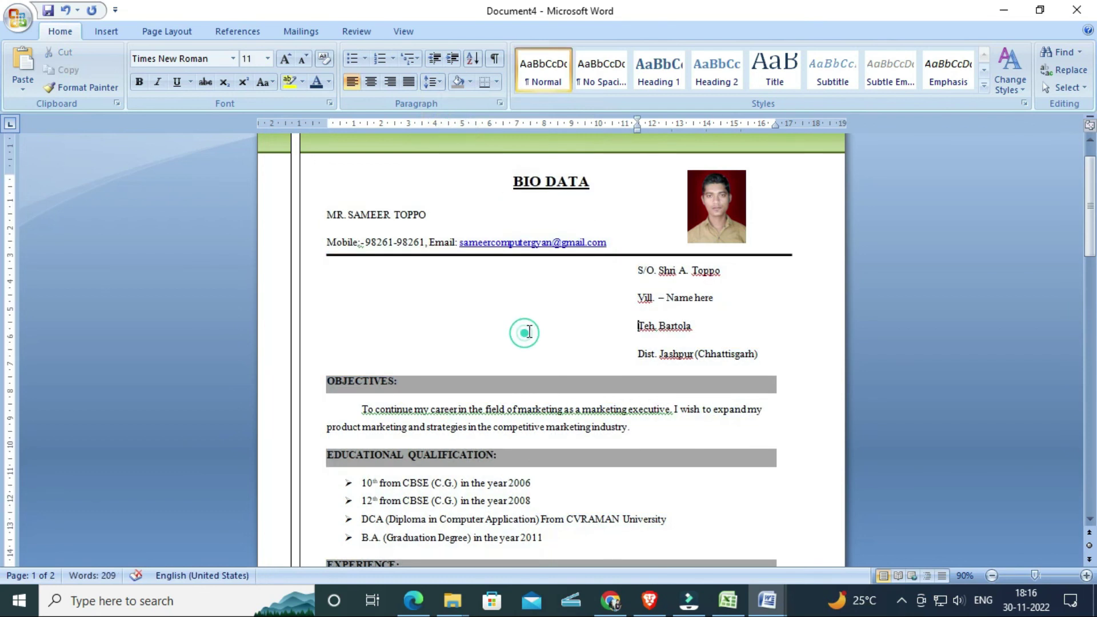
scroll(529, 331, down, 3)
scroll(529, 331, down, 5)
scroll(529, 330, down, 2)
scroll(529, 329, up, 2)
scroll(528, 329, down, 3)
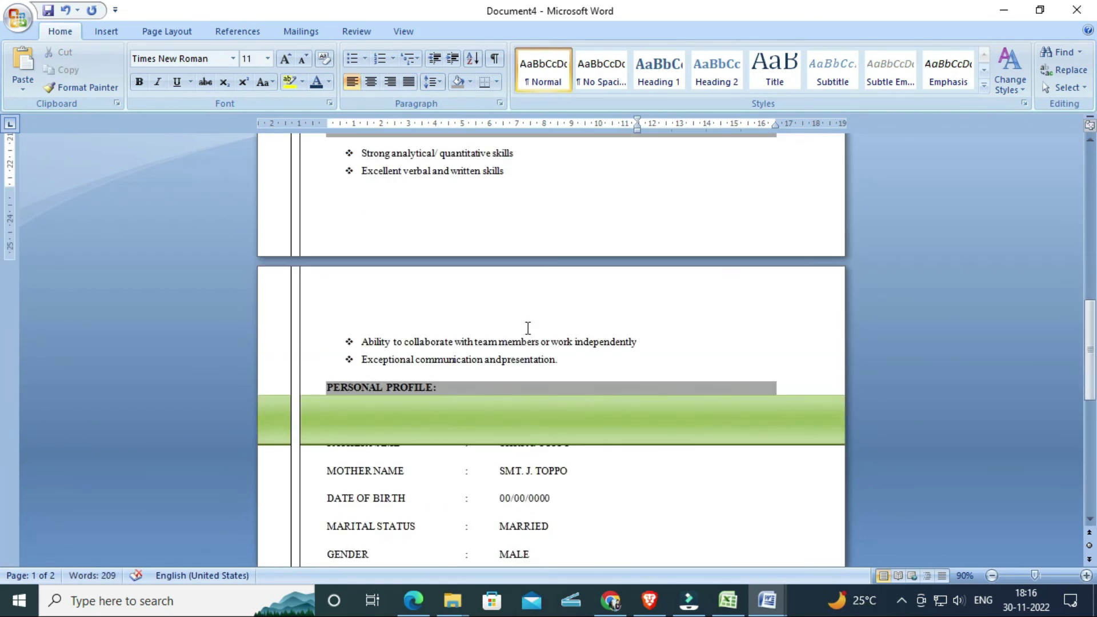
scroll(528, 328, up, 4)
scroll(528, 328, up, 3)
scroll(526, 327, up, 3)
Step: Remove the space after paragraph from the four address lines
drag(789, 293, 636, 201)
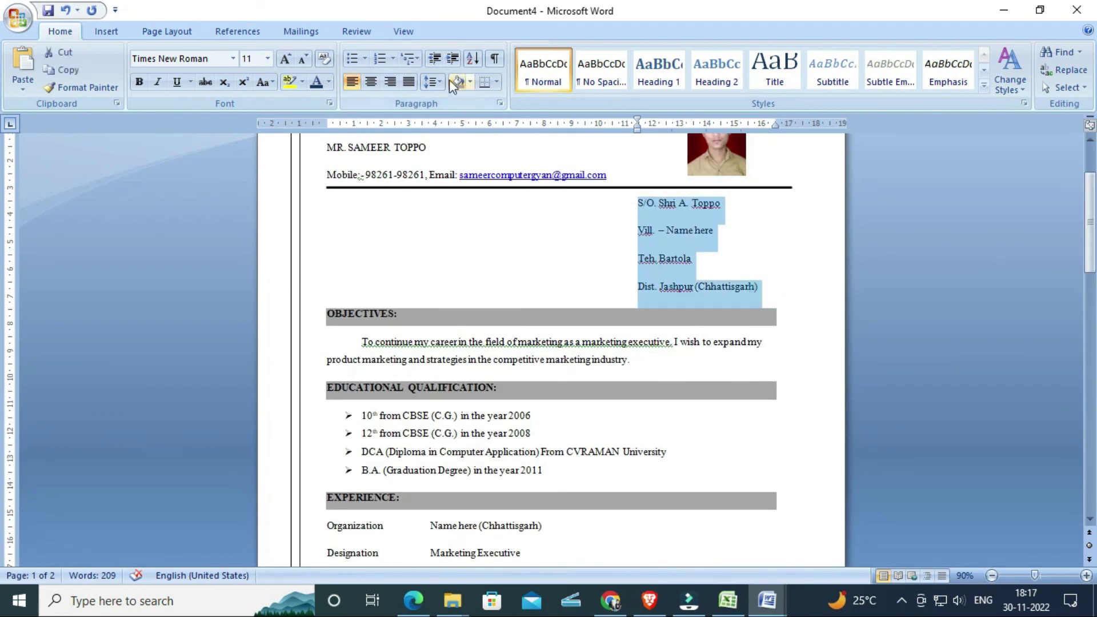
click(433, 82)
click(457, 242)
click(620, 271)
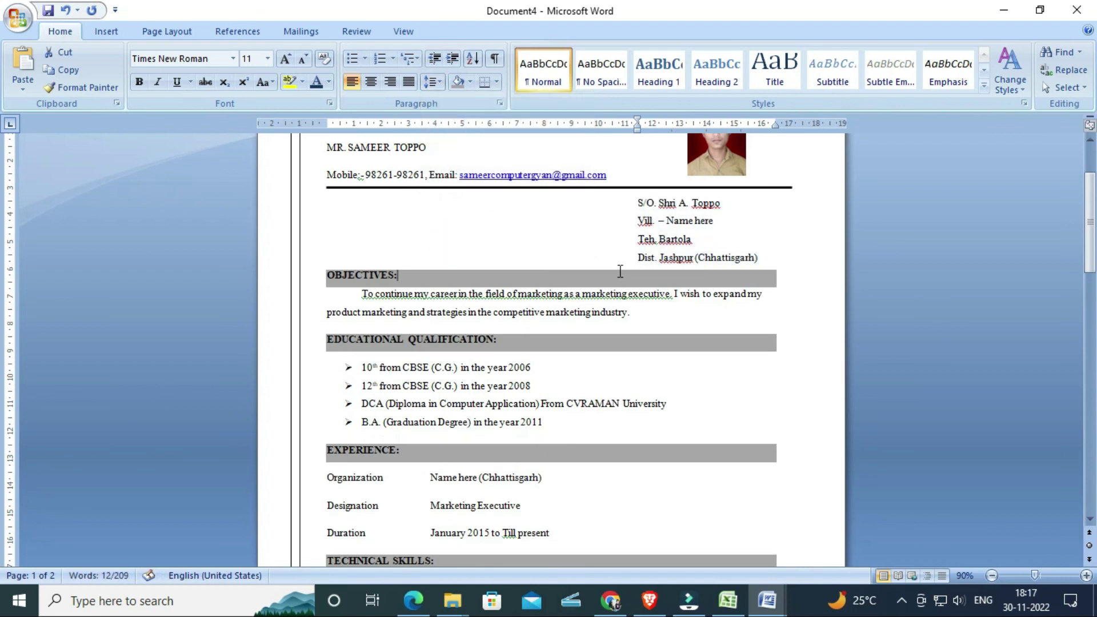
scroll(595, 349, down, 4)
scroll(589, 348, down, 7)
scroll(588, 348, down, 1)
scroll(588, 348, down, 2)
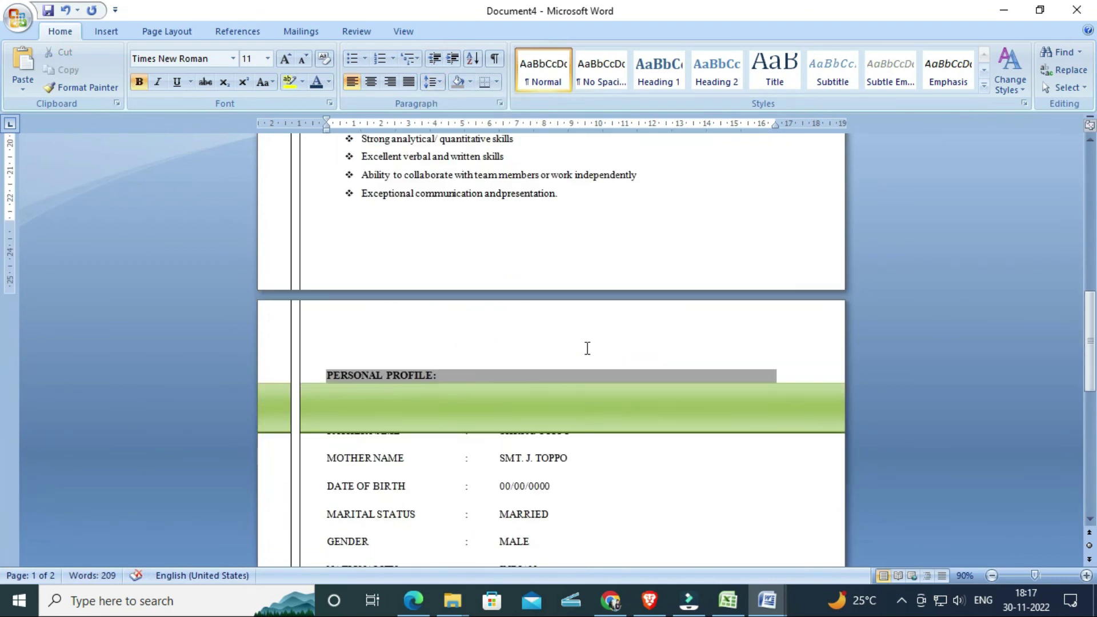
scroll(587, 348, down, 3)
Step: Move page 2's green band up to the top of the page above Personal Profile
click(391, 325)
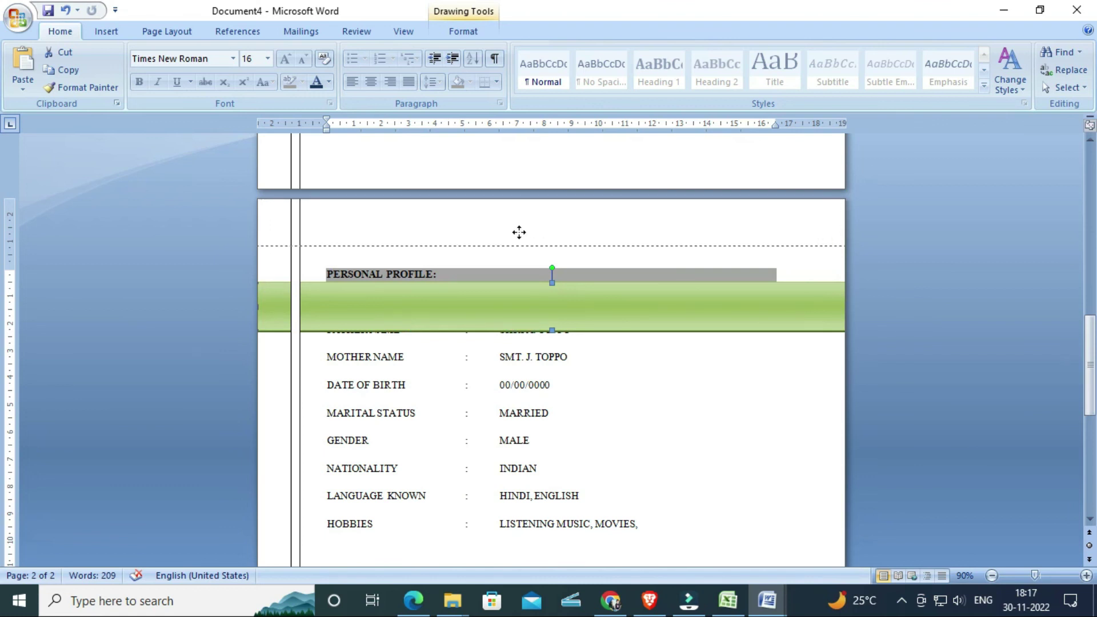
drag(519, 232, 518, 237)
click(672, 367)
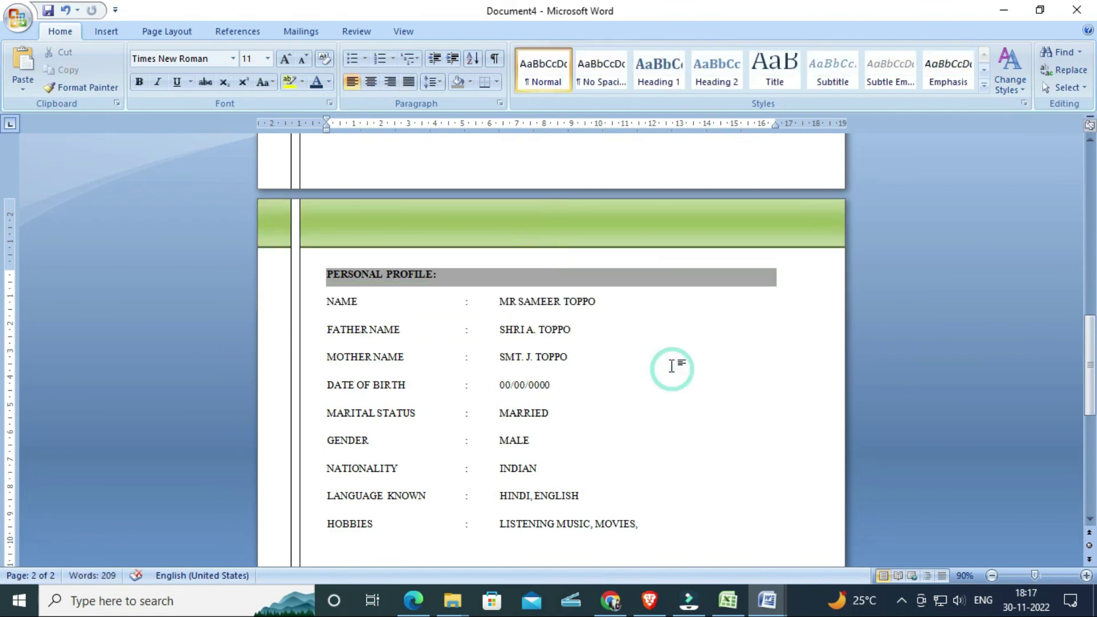
scroll(672, 367, down, 5)
scroll(671, 363, down, 5)
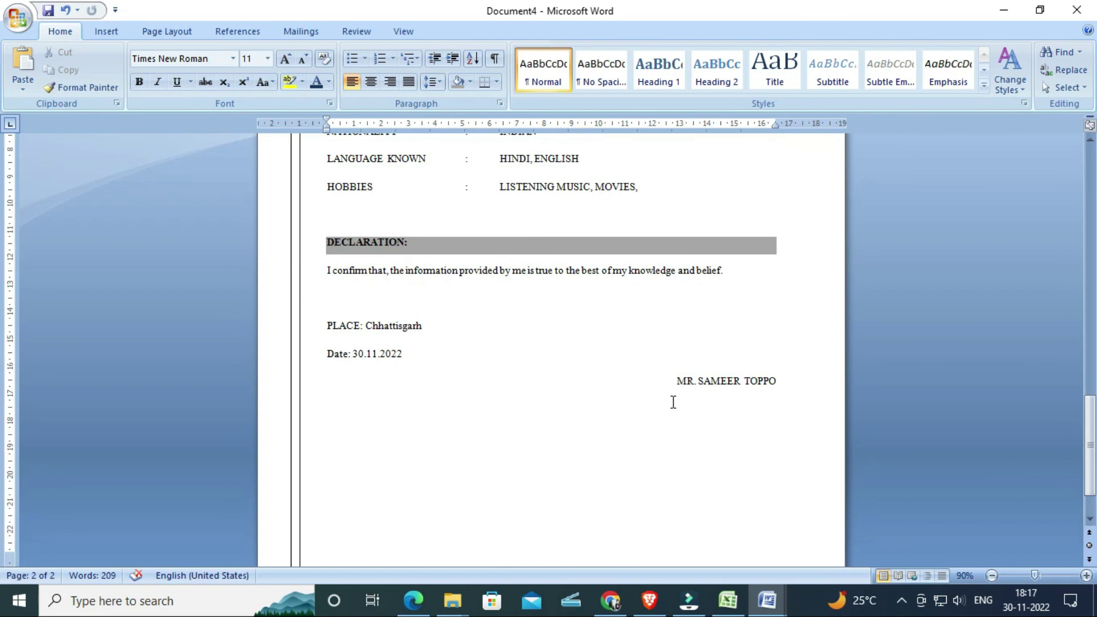
Step: Widen the photo beside the BIO DATA title slightly using its corner handle
scroll(673, 403, up, 1)
scroll(671, 405, up, 1)
scroll(653, 429, up, 2)
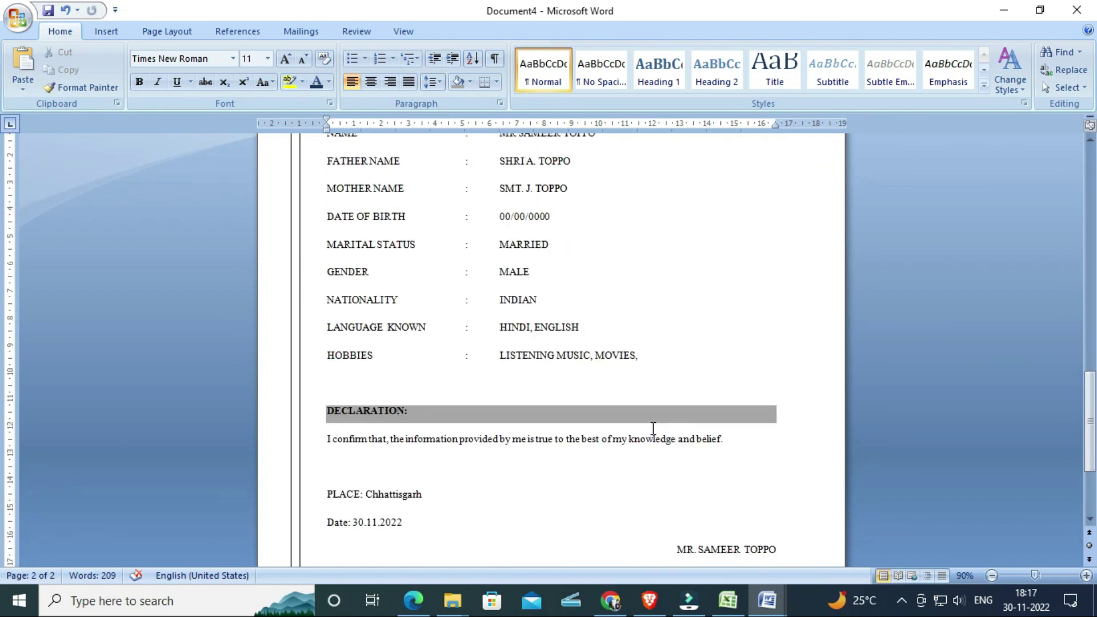
scroll(654, 422, up, 5)
scroll(657, 409, up, 4)
scroll(658, 409, up, 5)
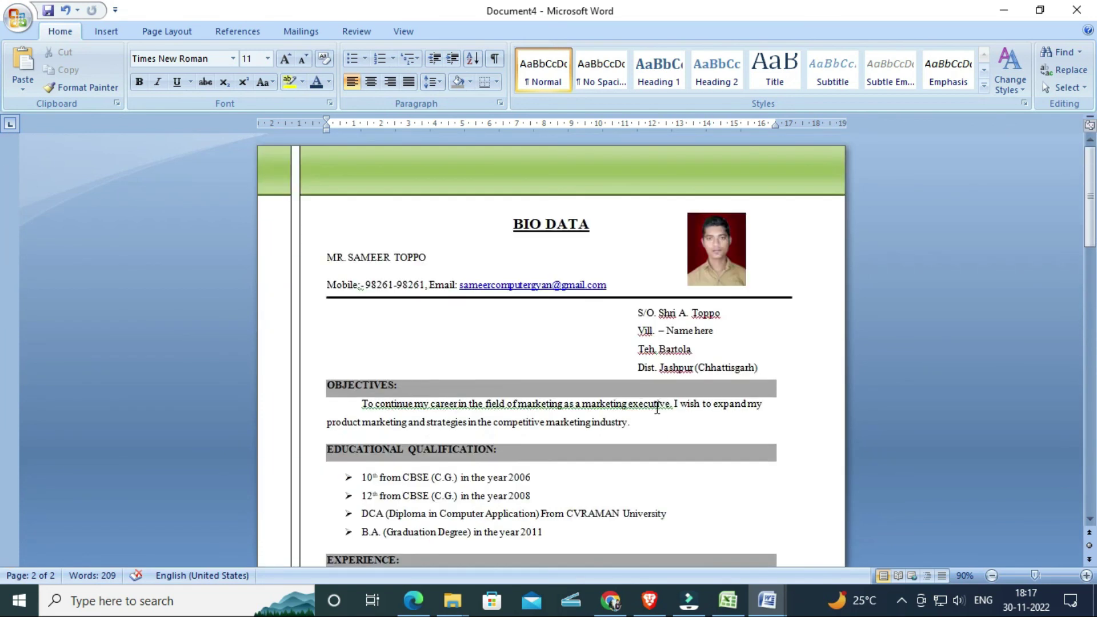
click(725, 246)
mouse_move(746, 286)
mouse_down()
mouse_move(759, 295)
mouse_move(754, 285)
mouse_up()
click(803, 250)
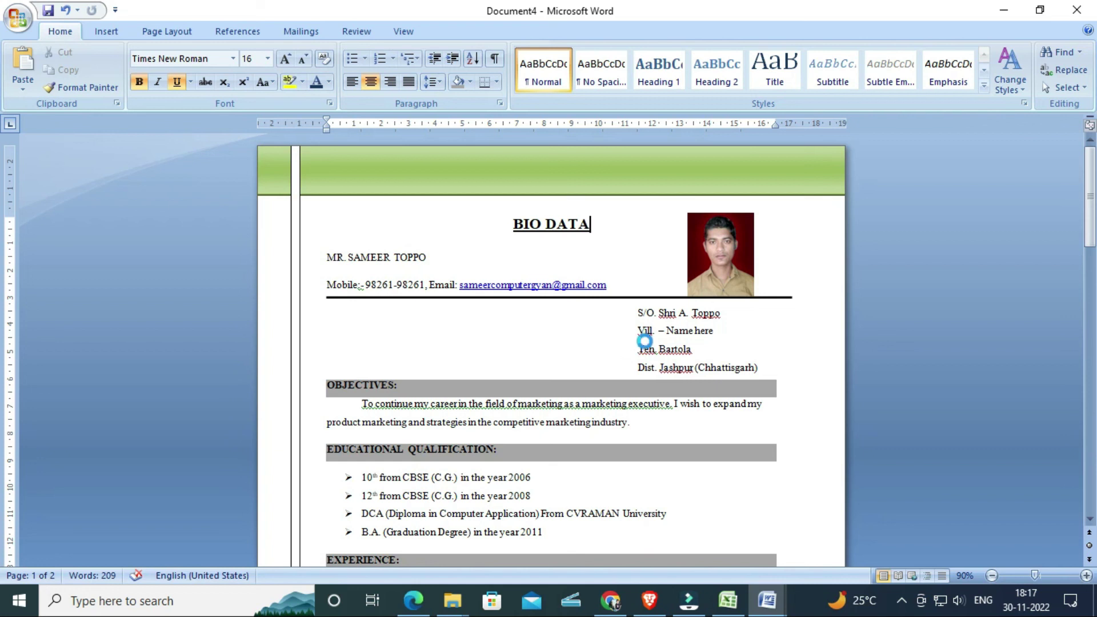
key(ctrl+F2)
scroll(641, 338, down, 3)
scroll(603, 359, up, 3)
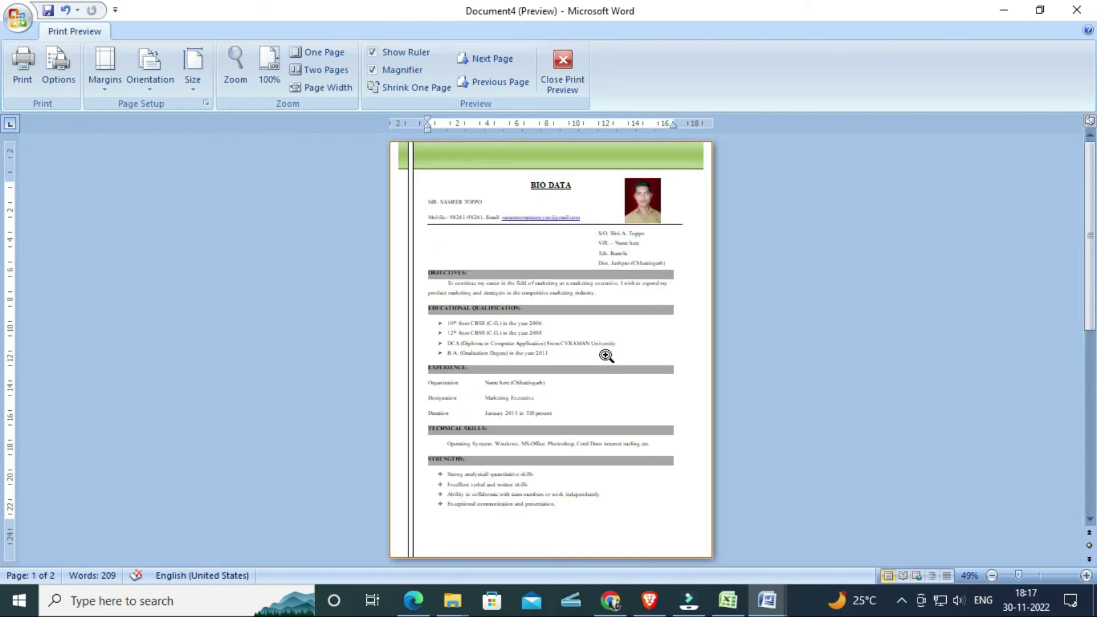
scroll(607, 354, down, 3)
scroll(607, 351, up, 3)
key(Escape)
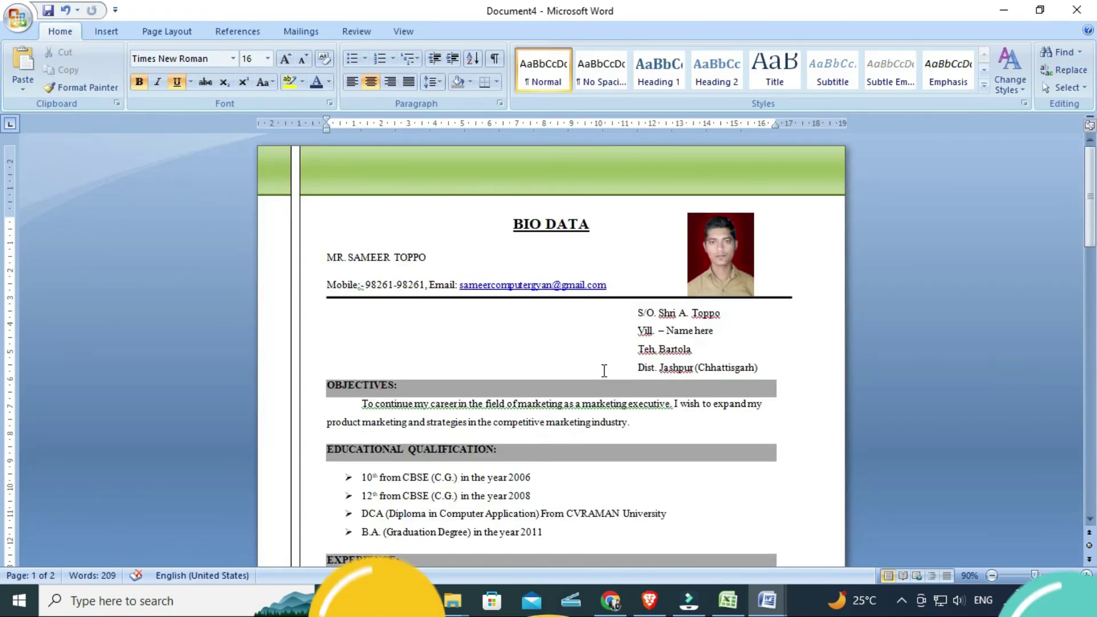